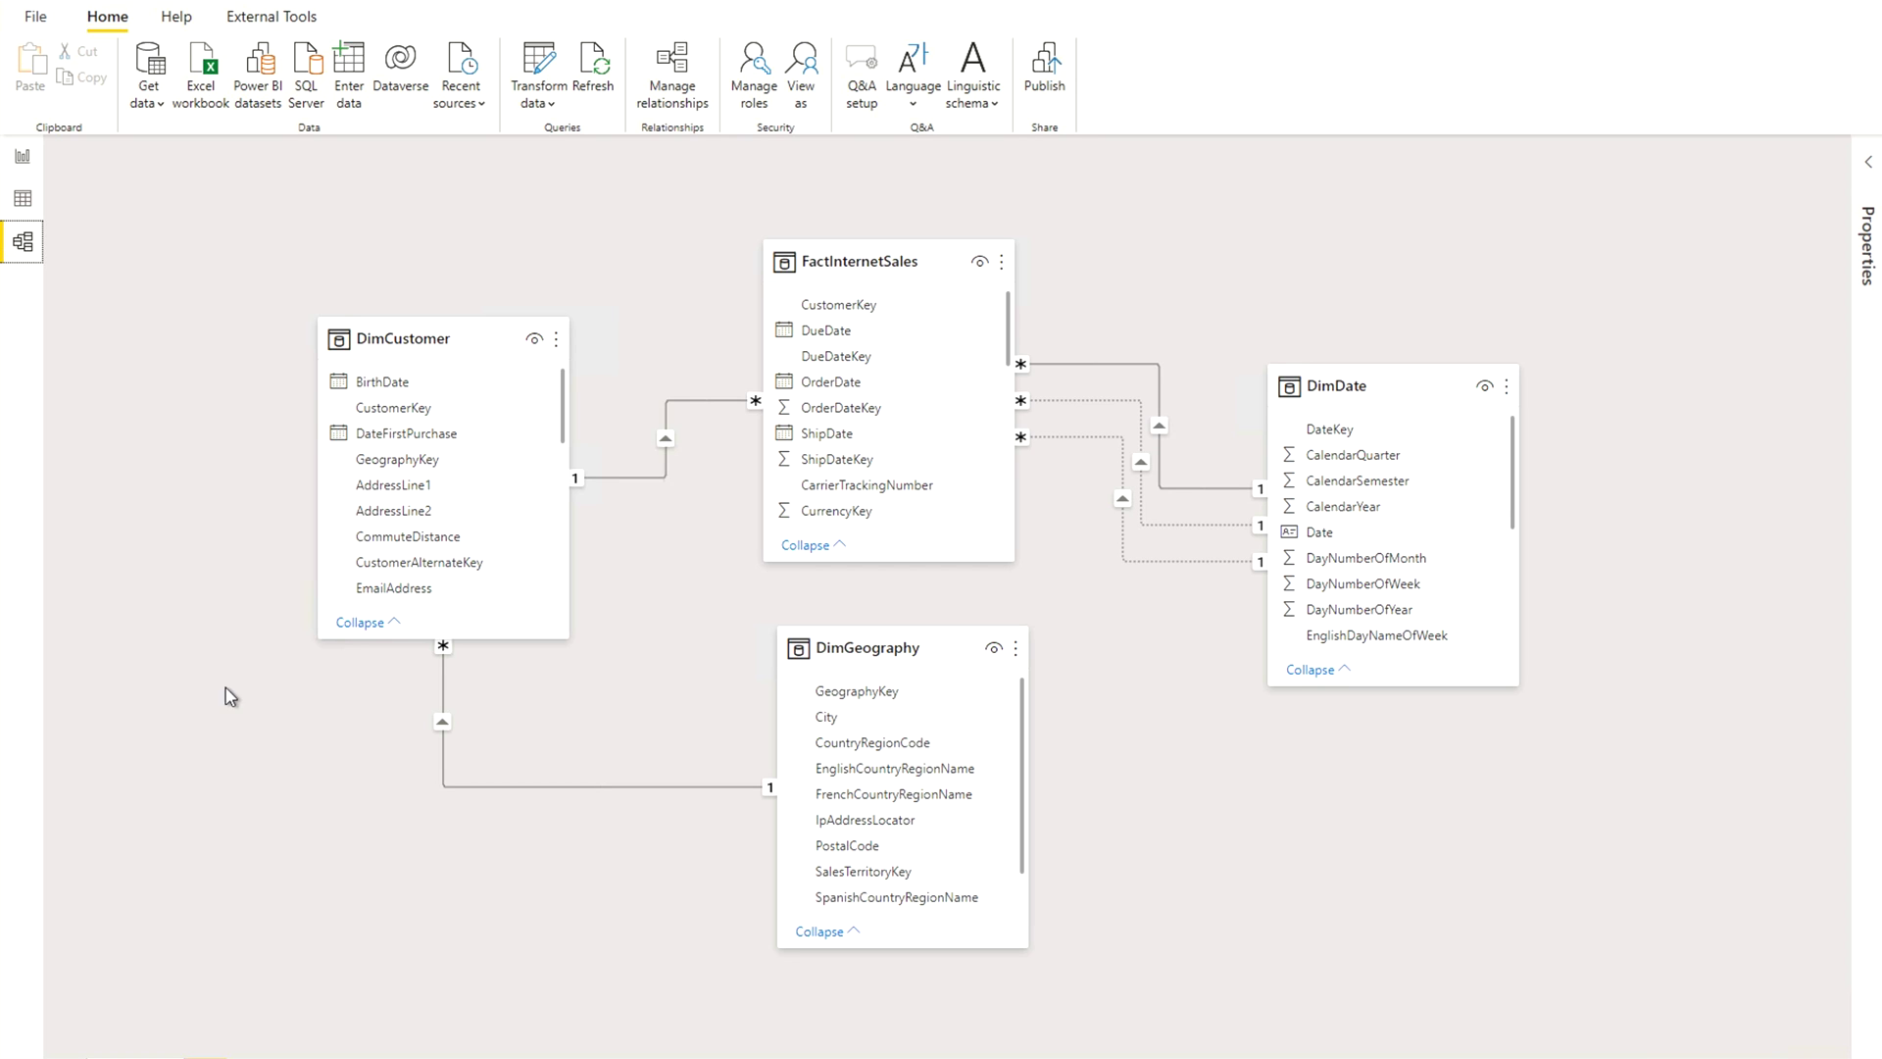
# Step: In the report view, add an X-axis constant line to the Total Sales by Date chart and name it "Shaded Area"
pyautogui.click(22, 161)
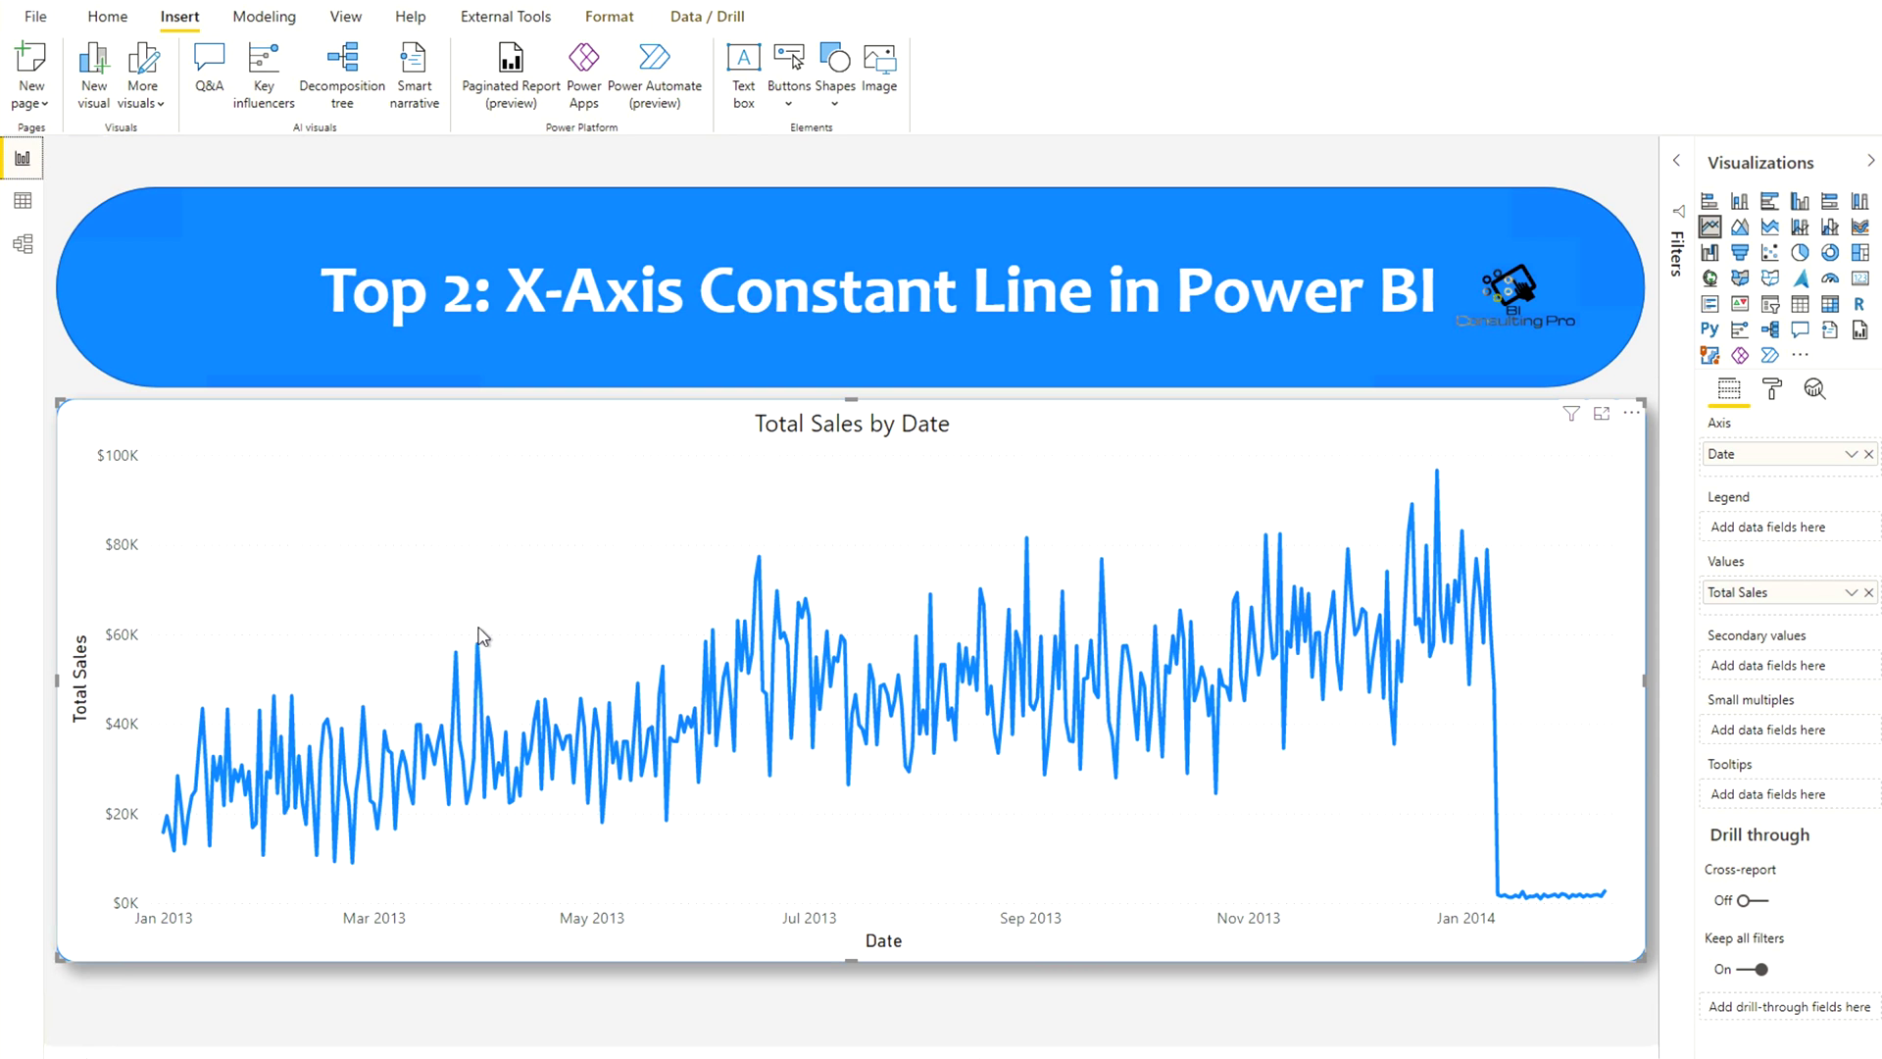
pyautogui.click(1815, 389)
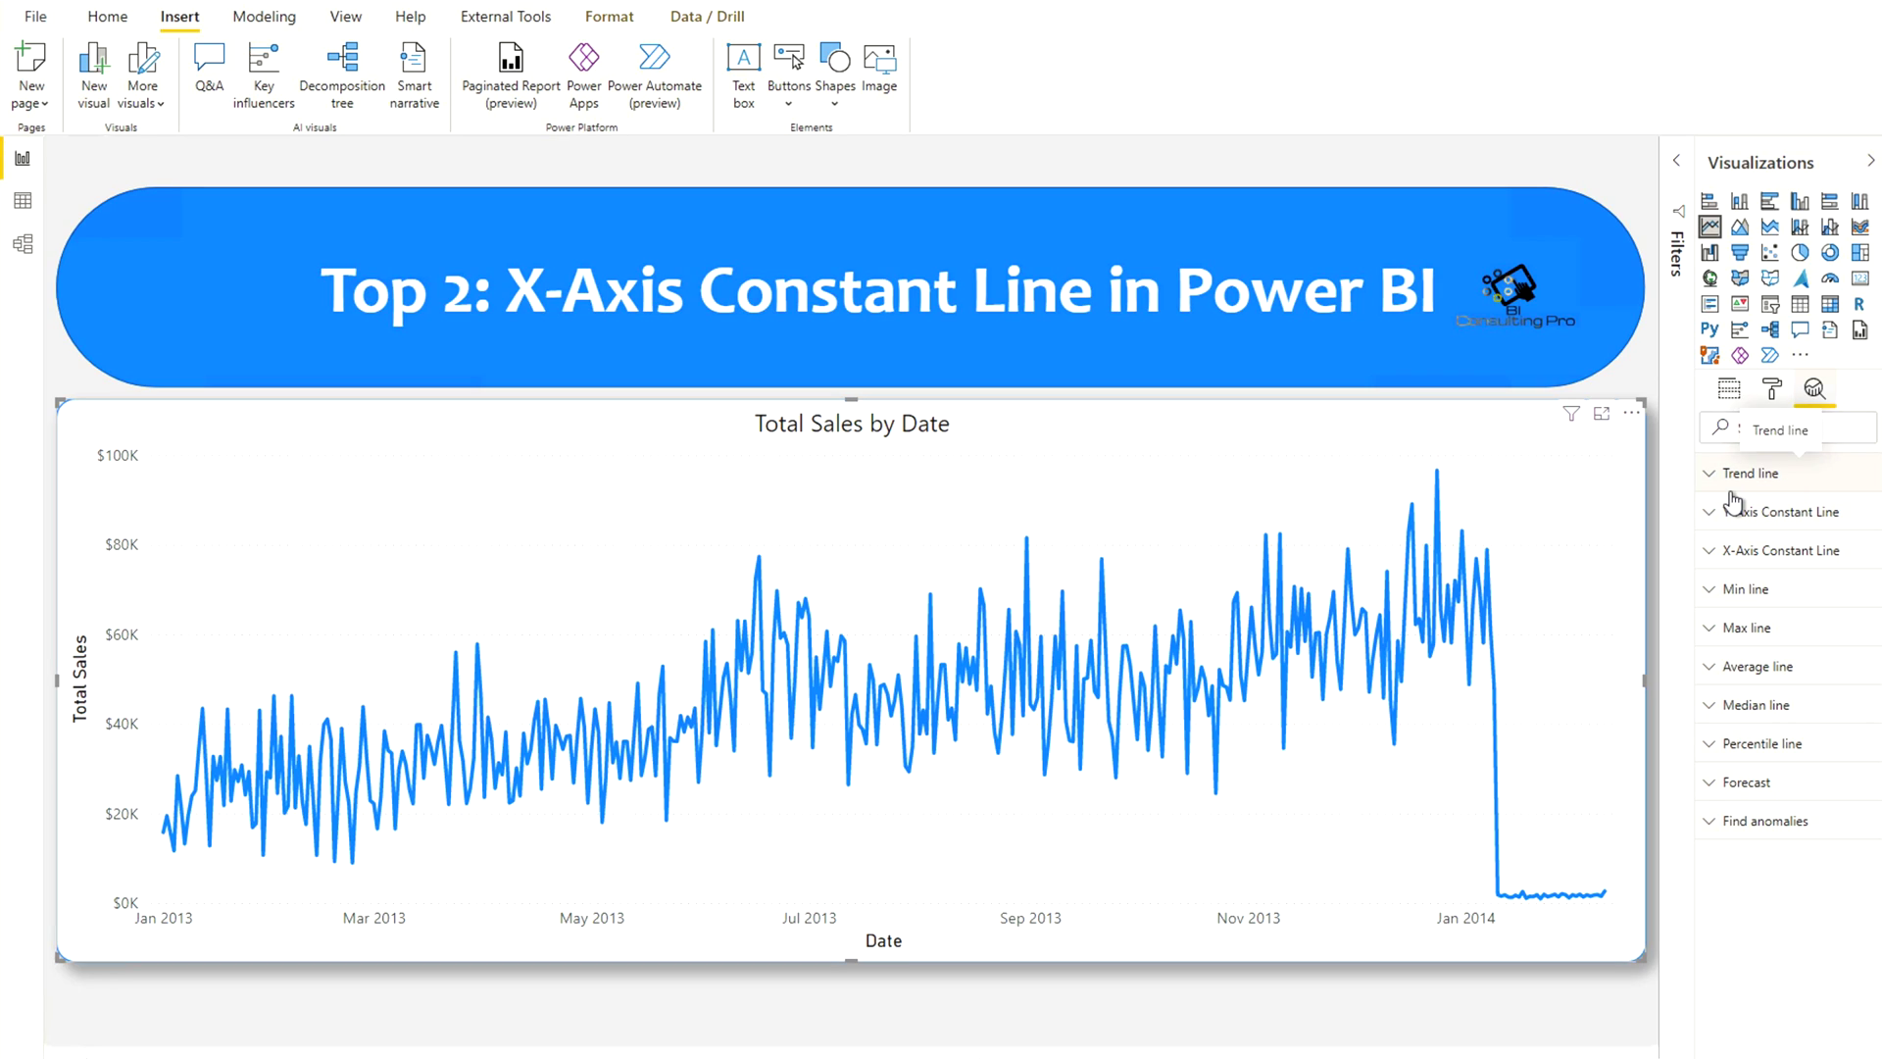
pyautogui.click(1736, 557)
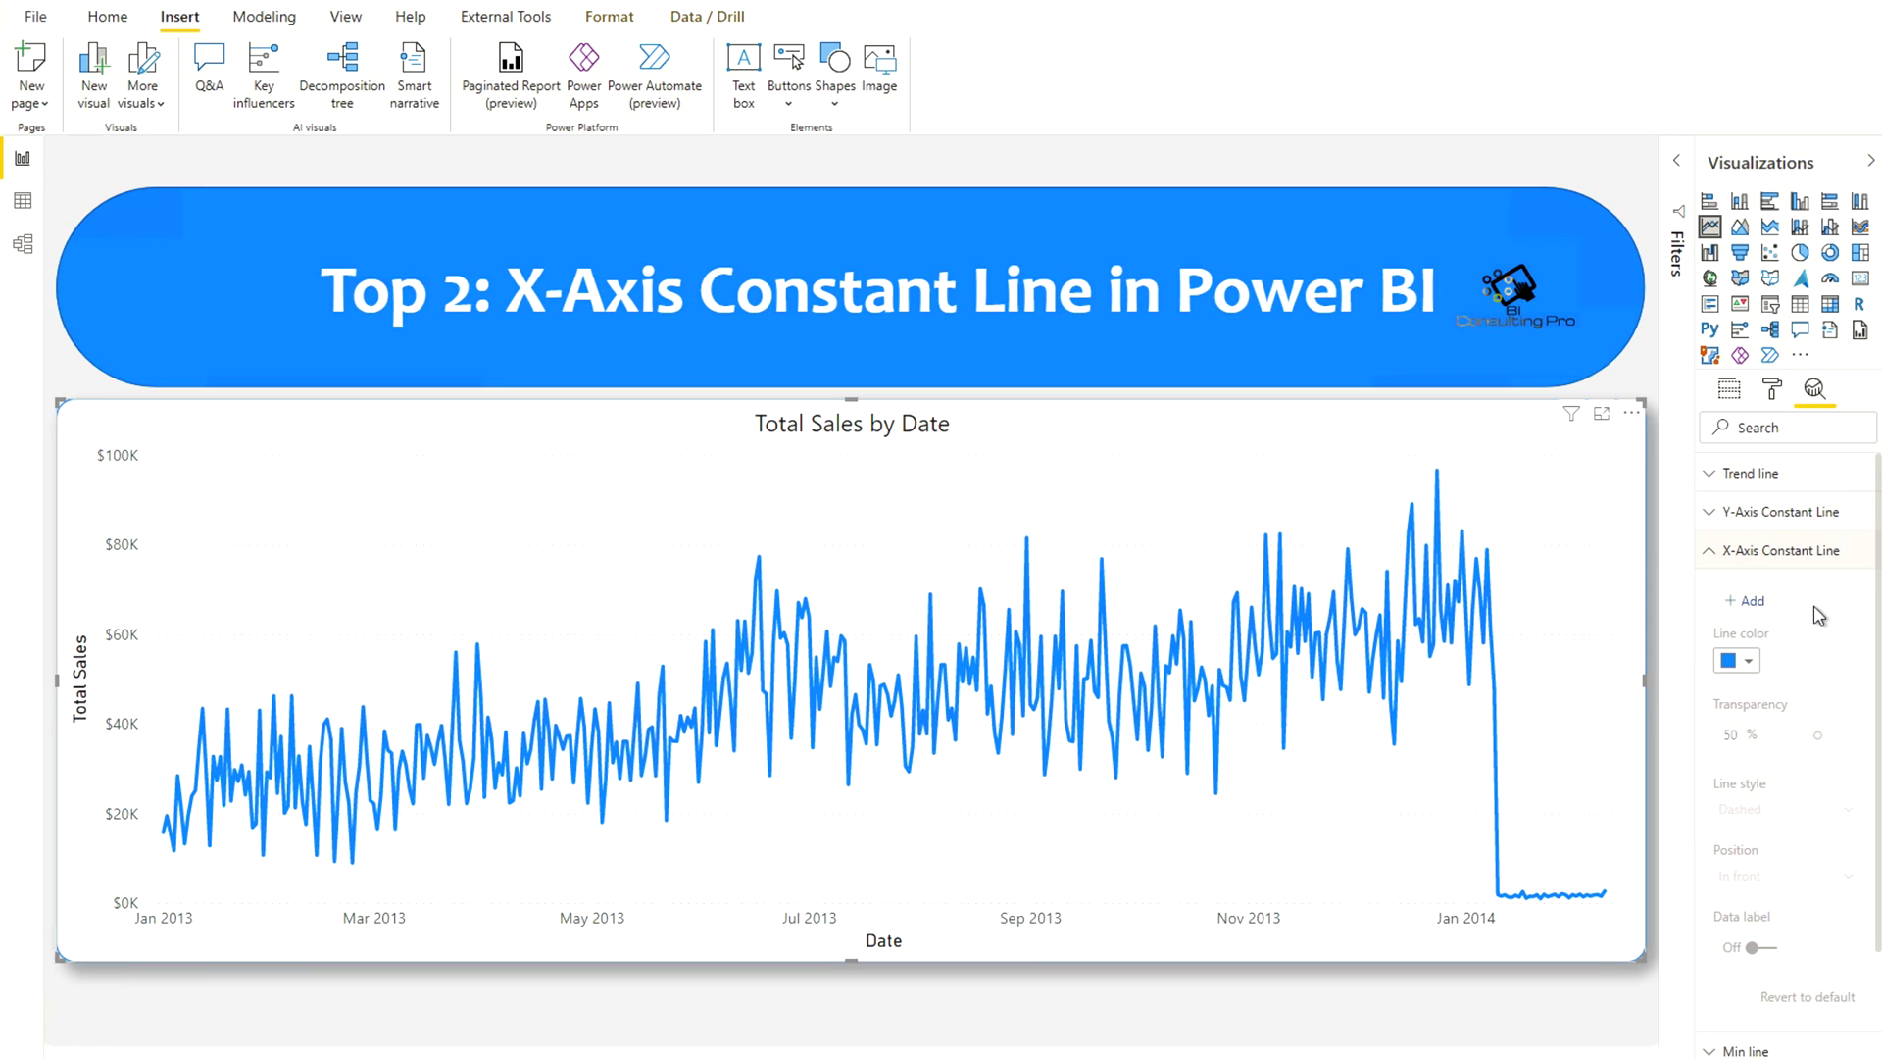
pyautogui.click(1750, 600)
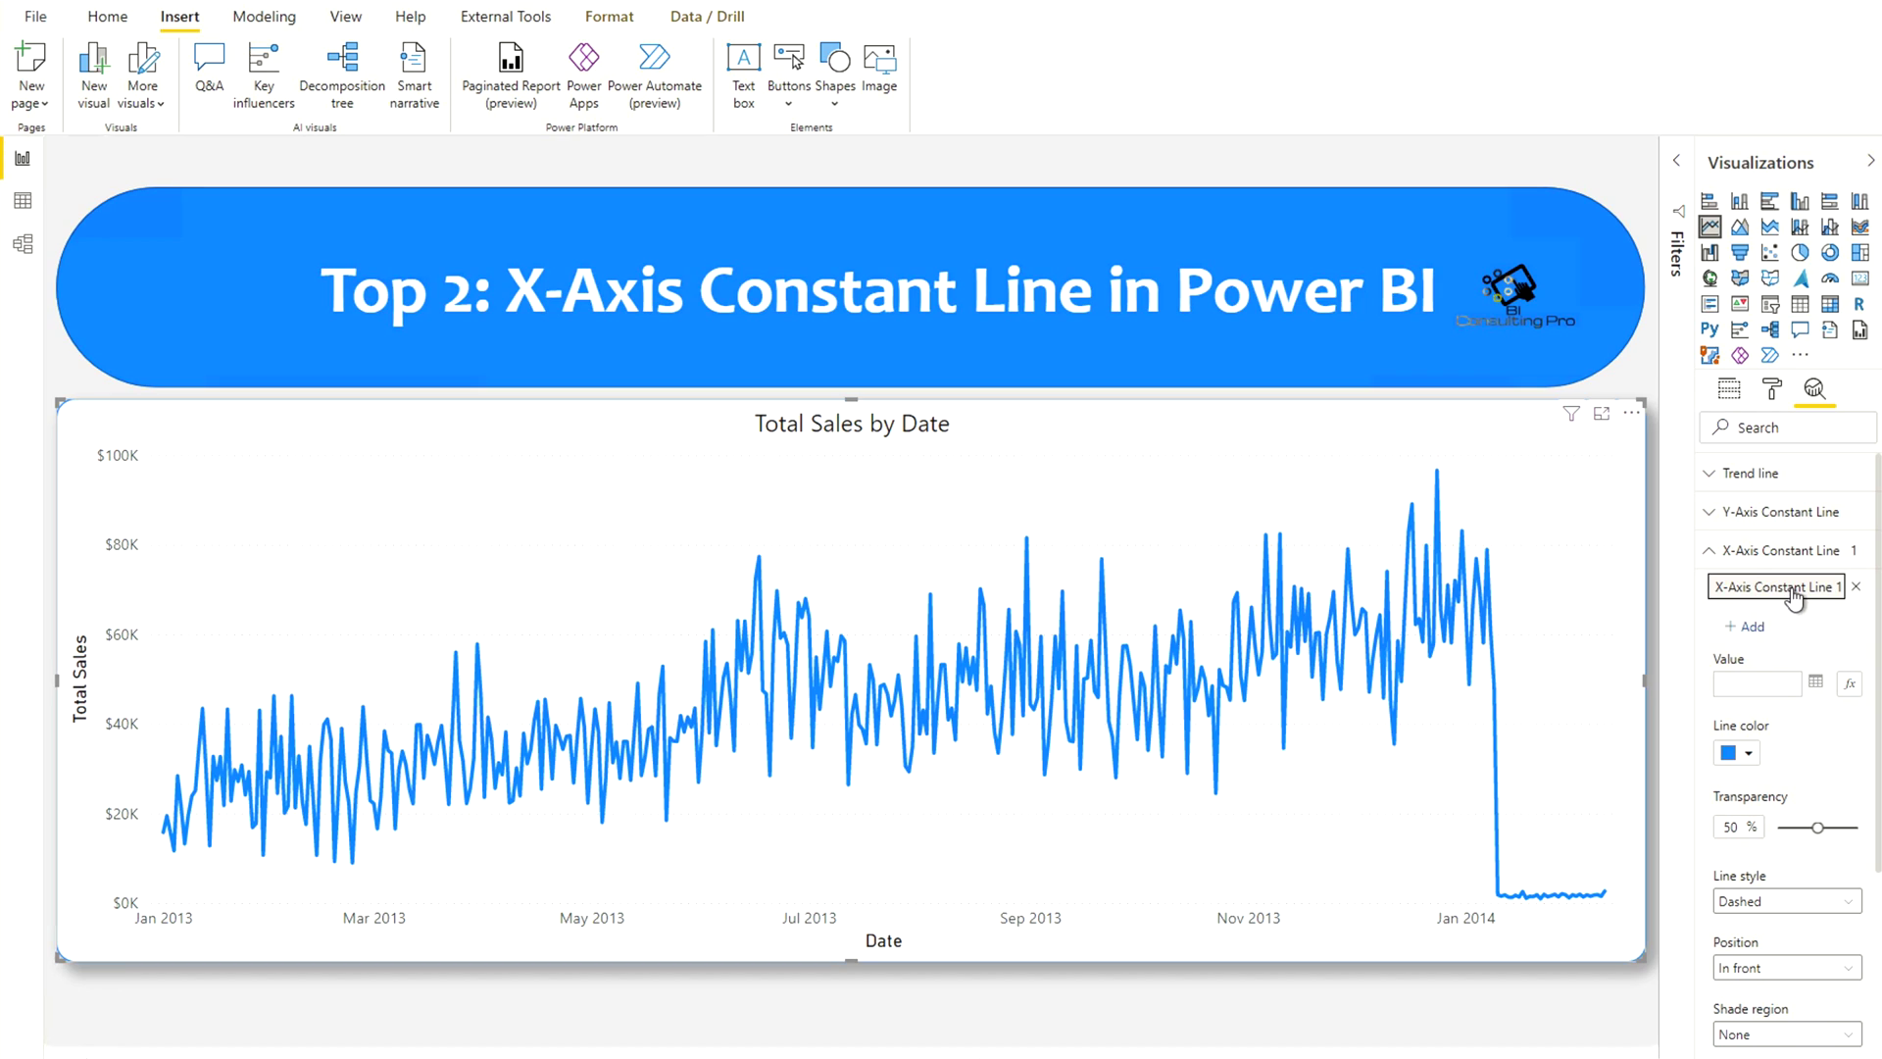
pyautogui.doubleClick(1794, 592)
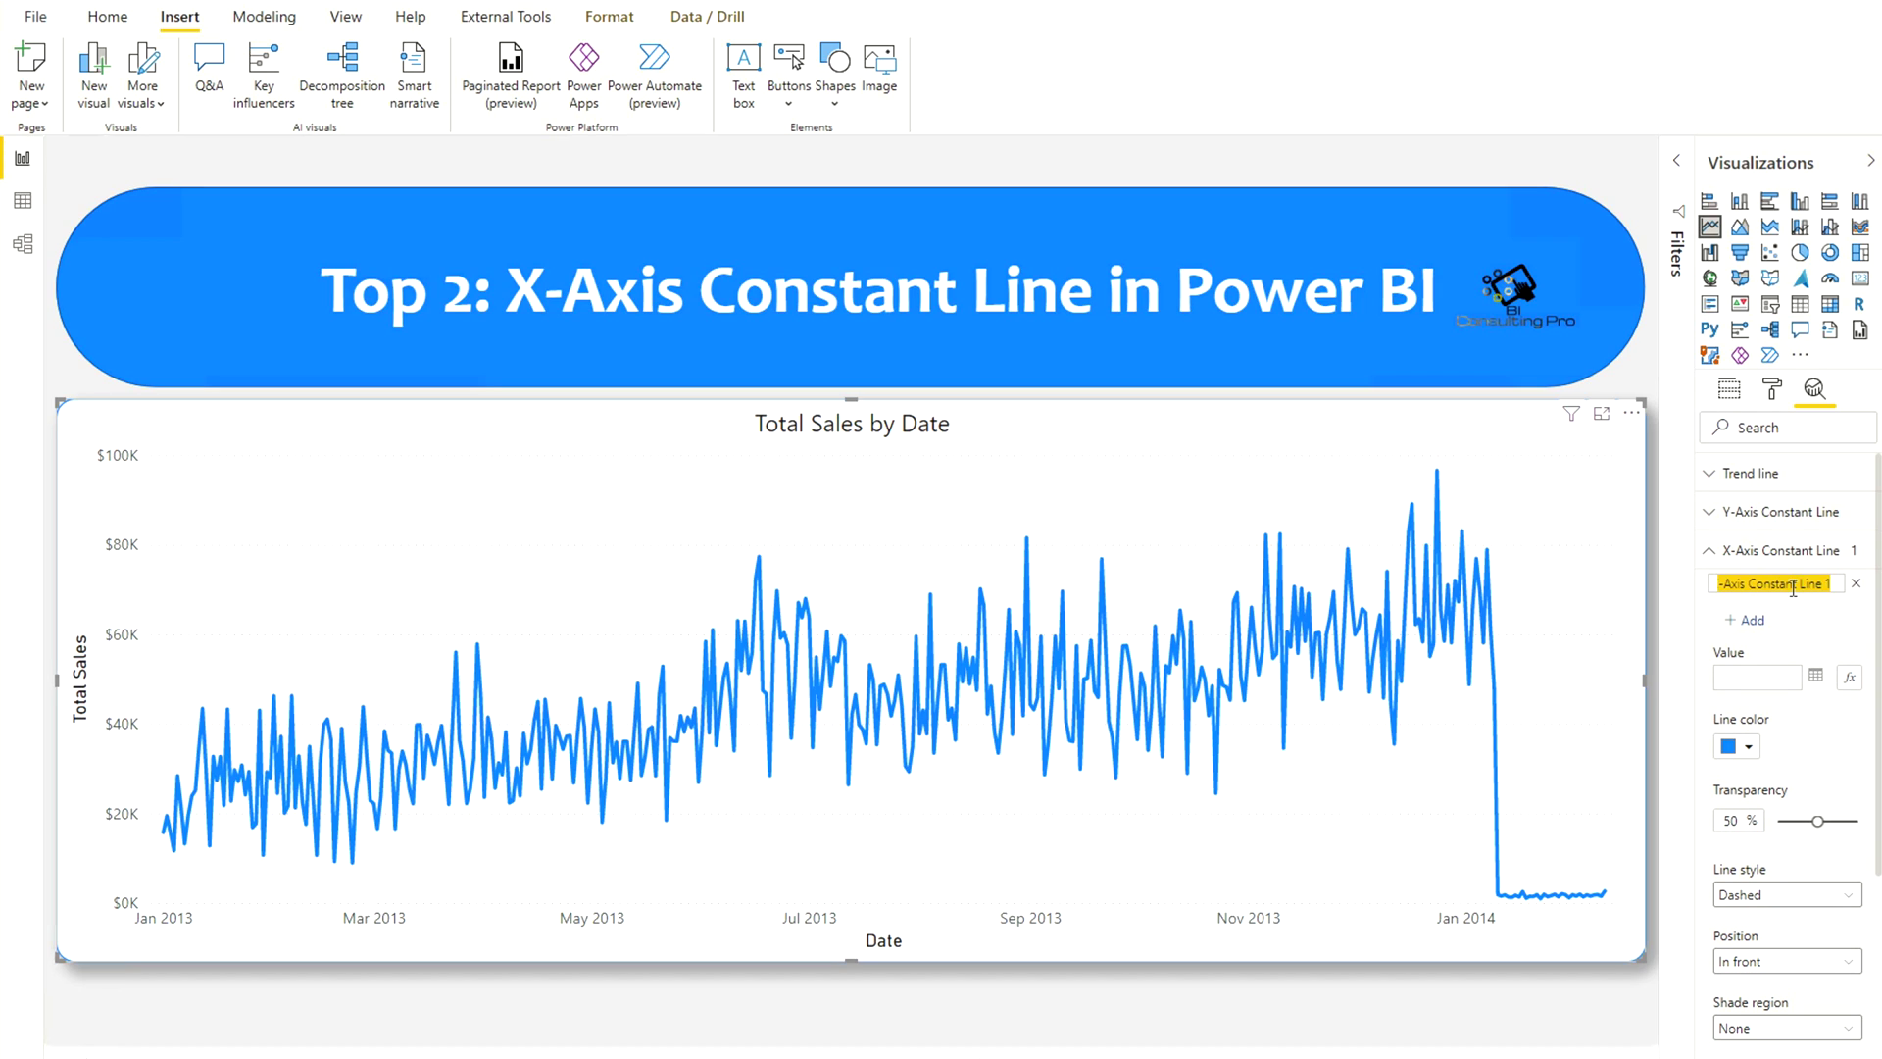
pyautogui.write('Shaded ')
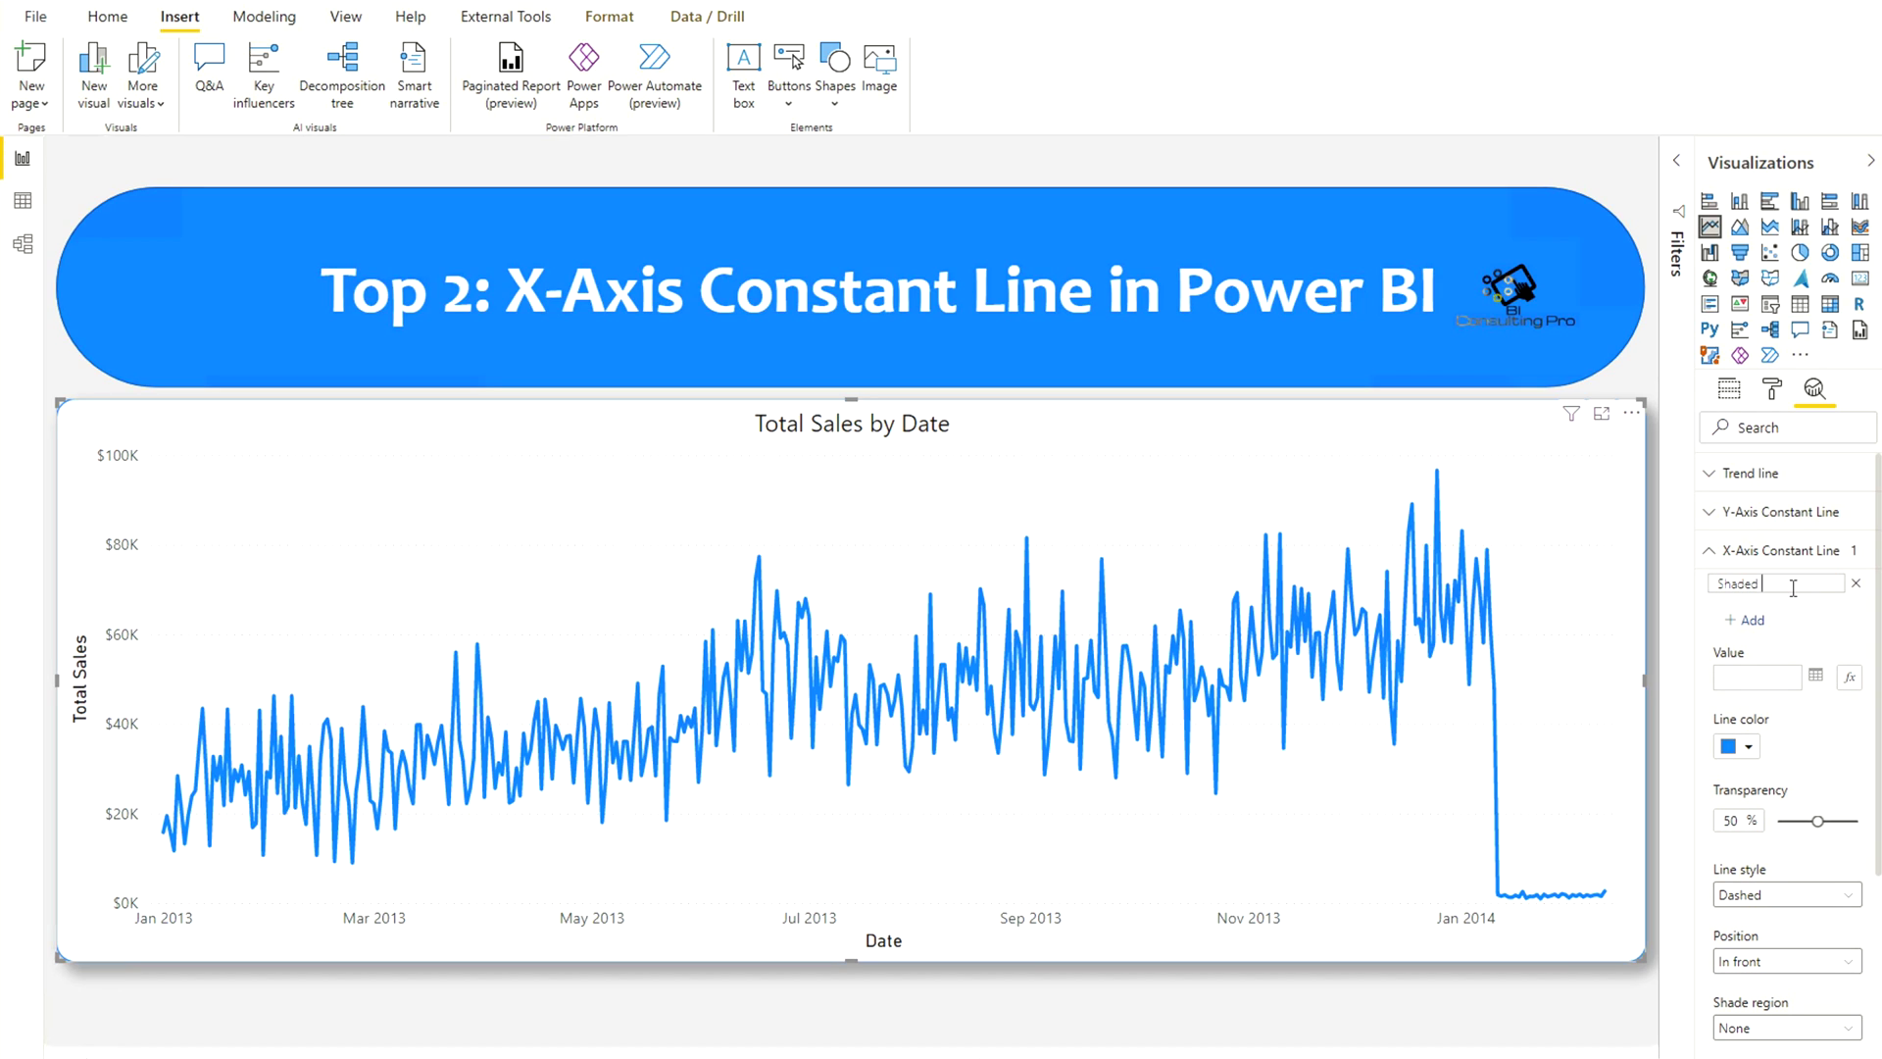
pyautogui.write('Arteea')
pyautogui.click(1849, 678)
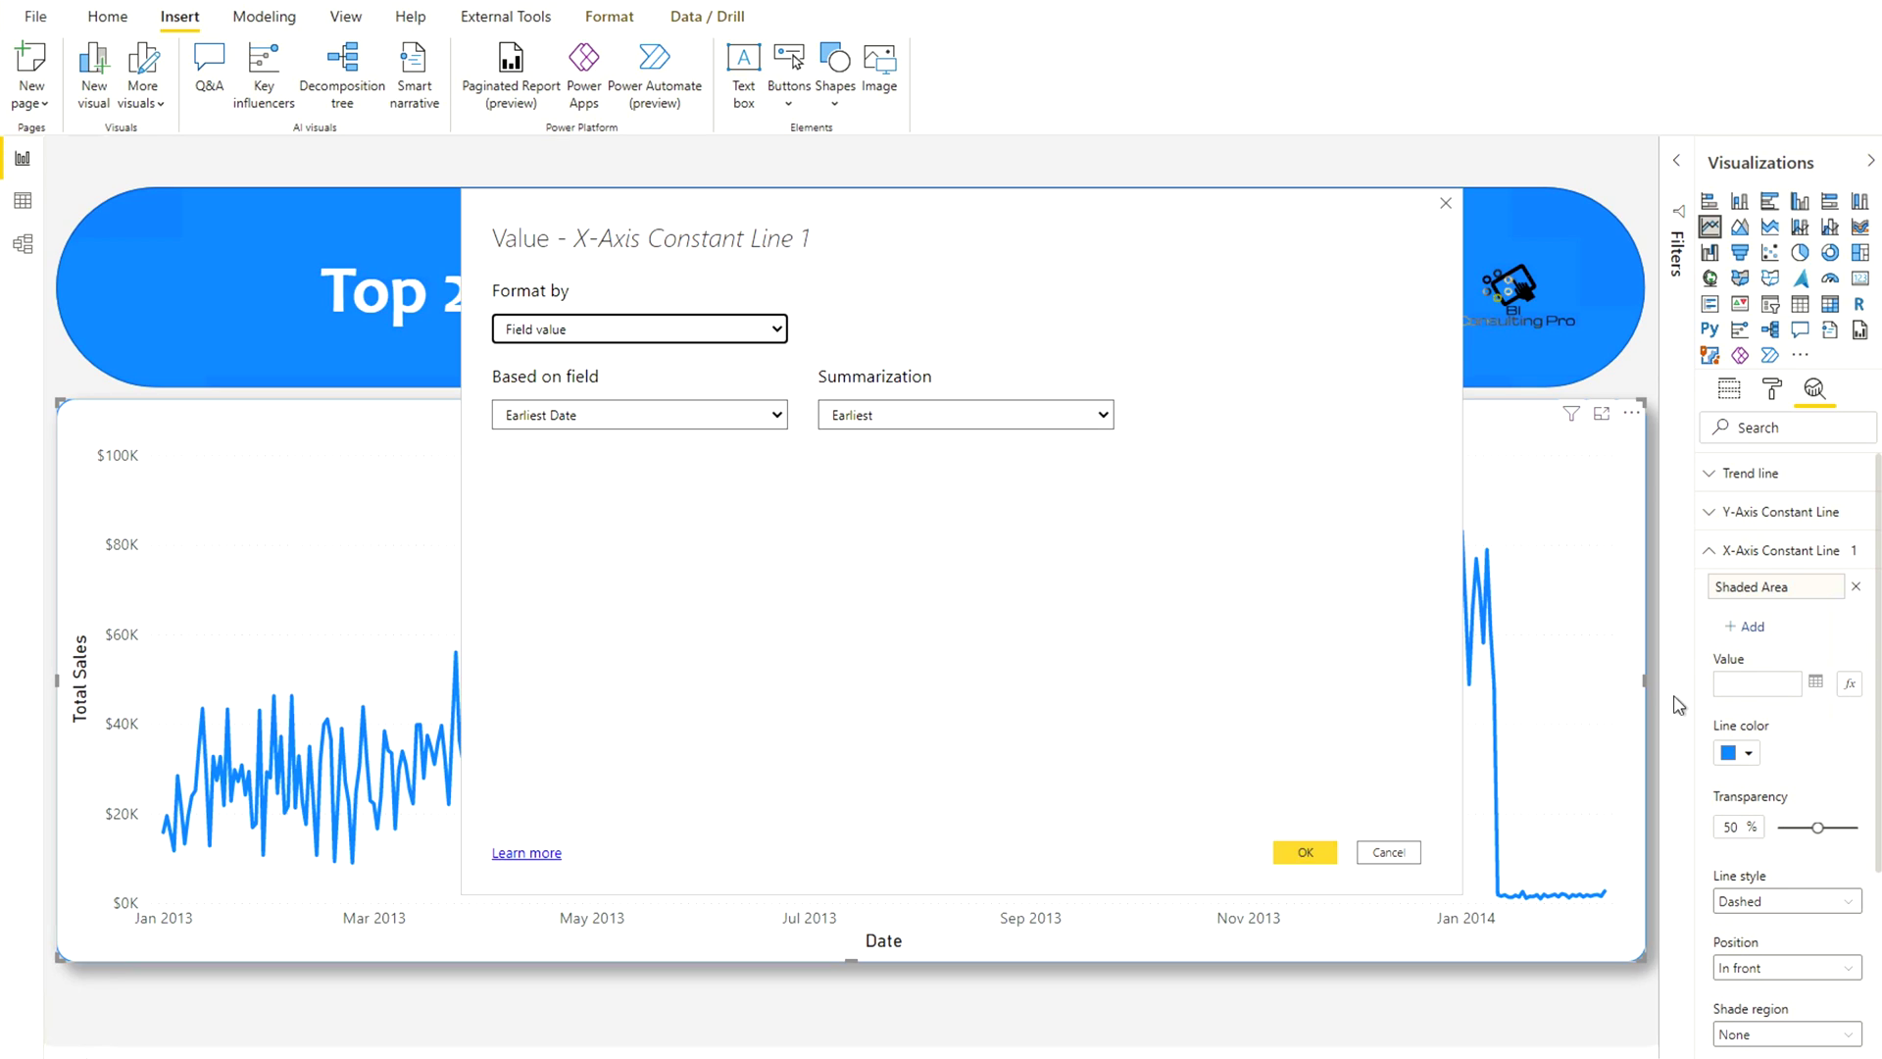
pyautogui.click(704, 329)
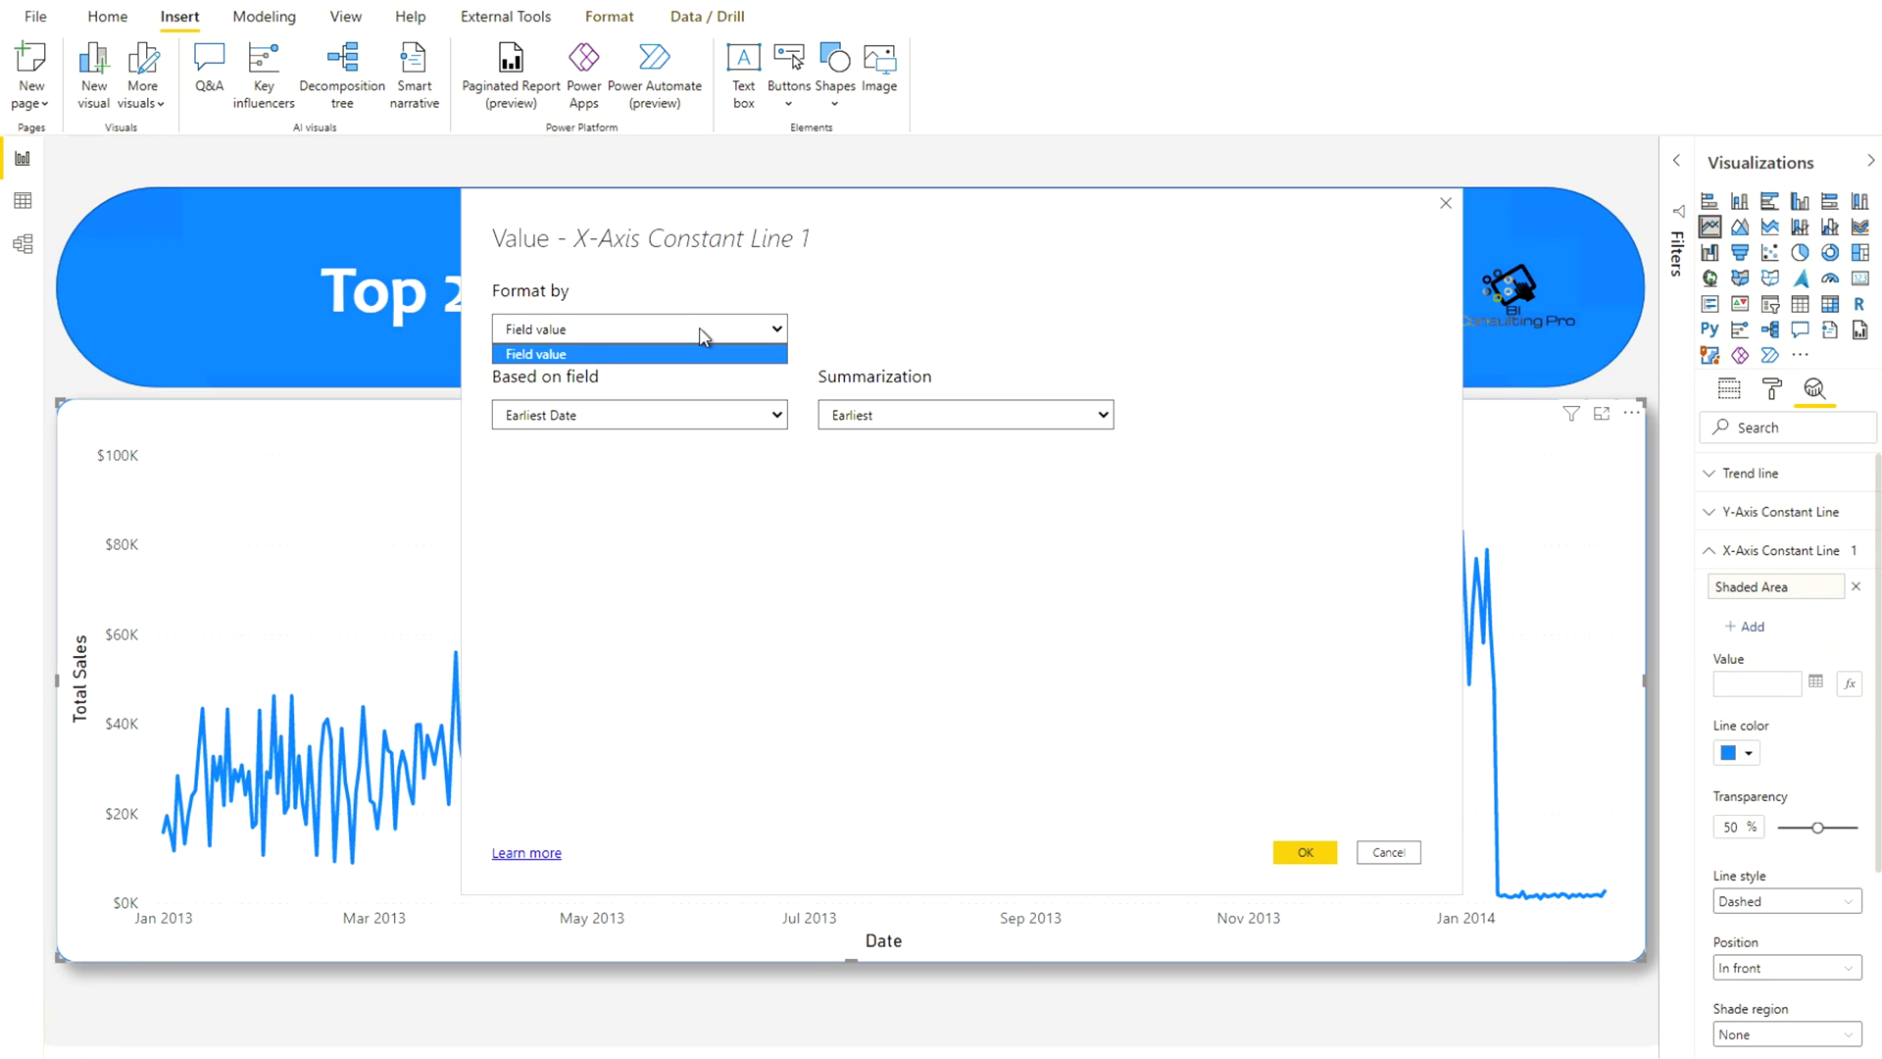
pyautogui.click(592, 355)
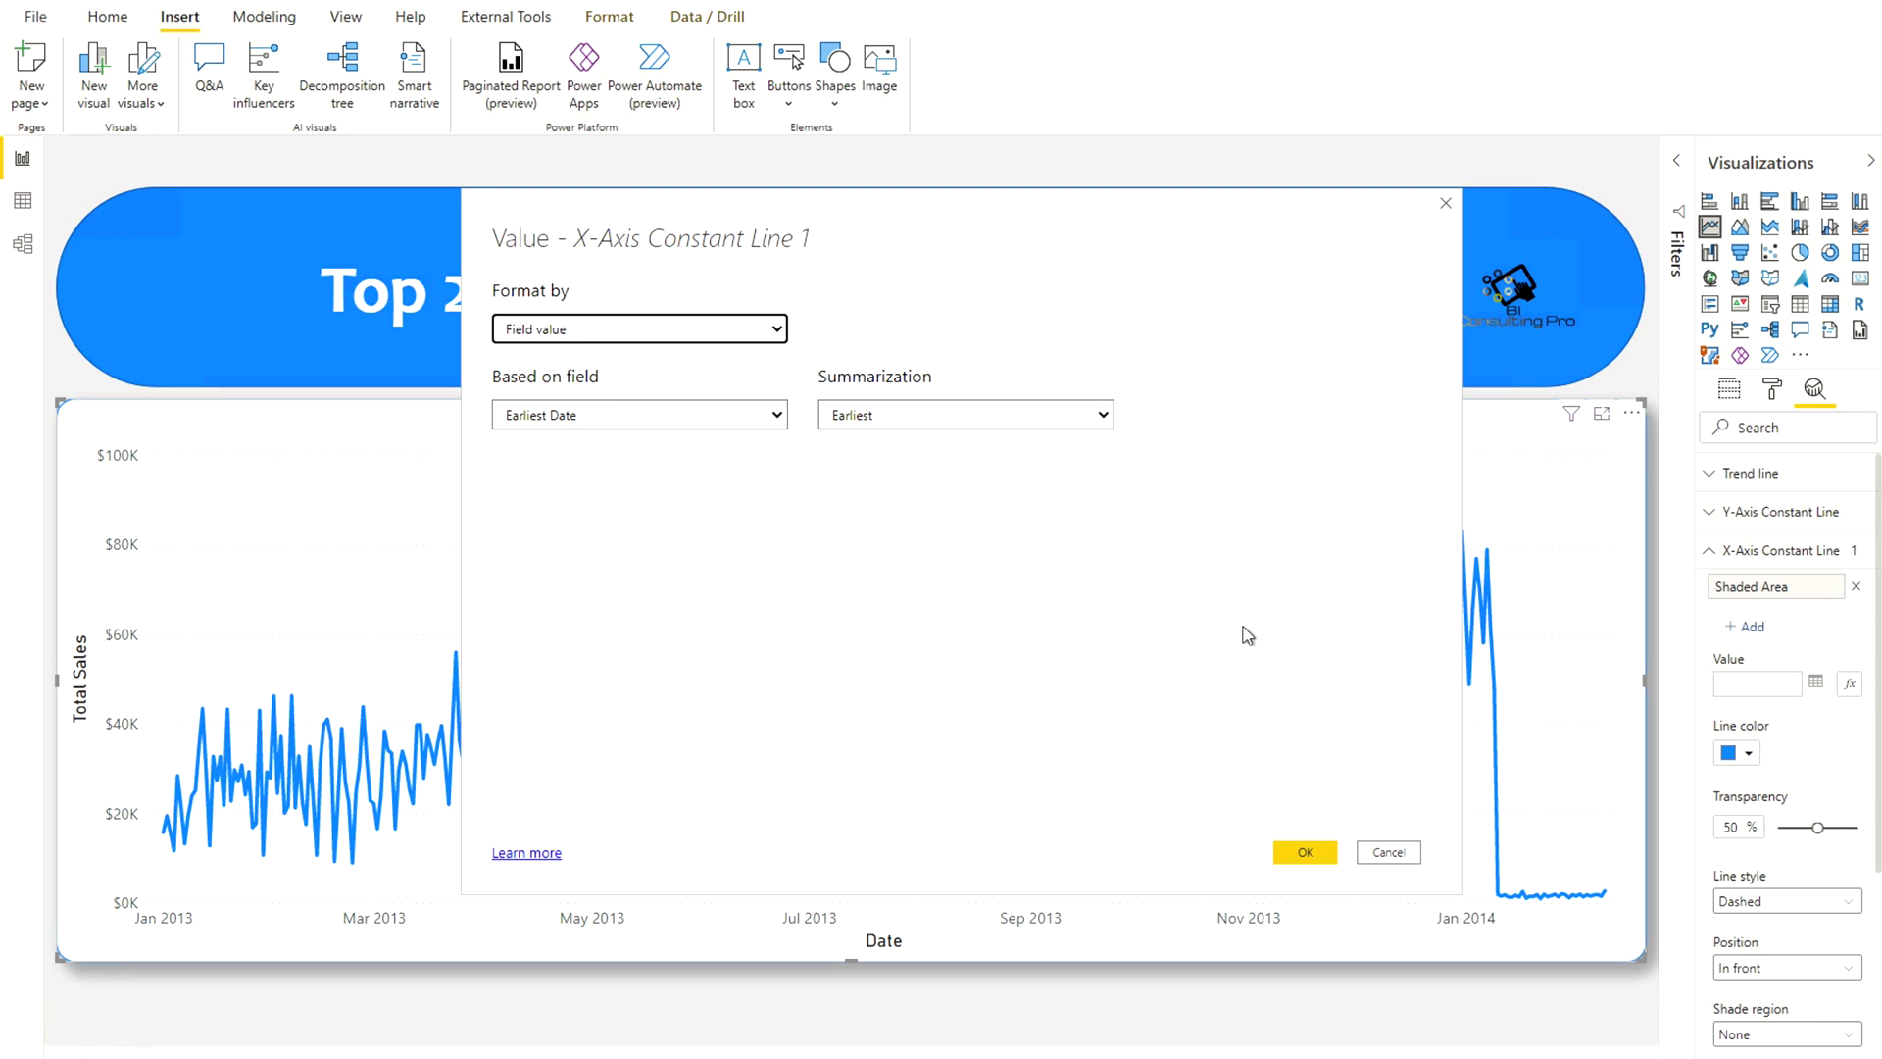
pyautogui.click(1389, 858)
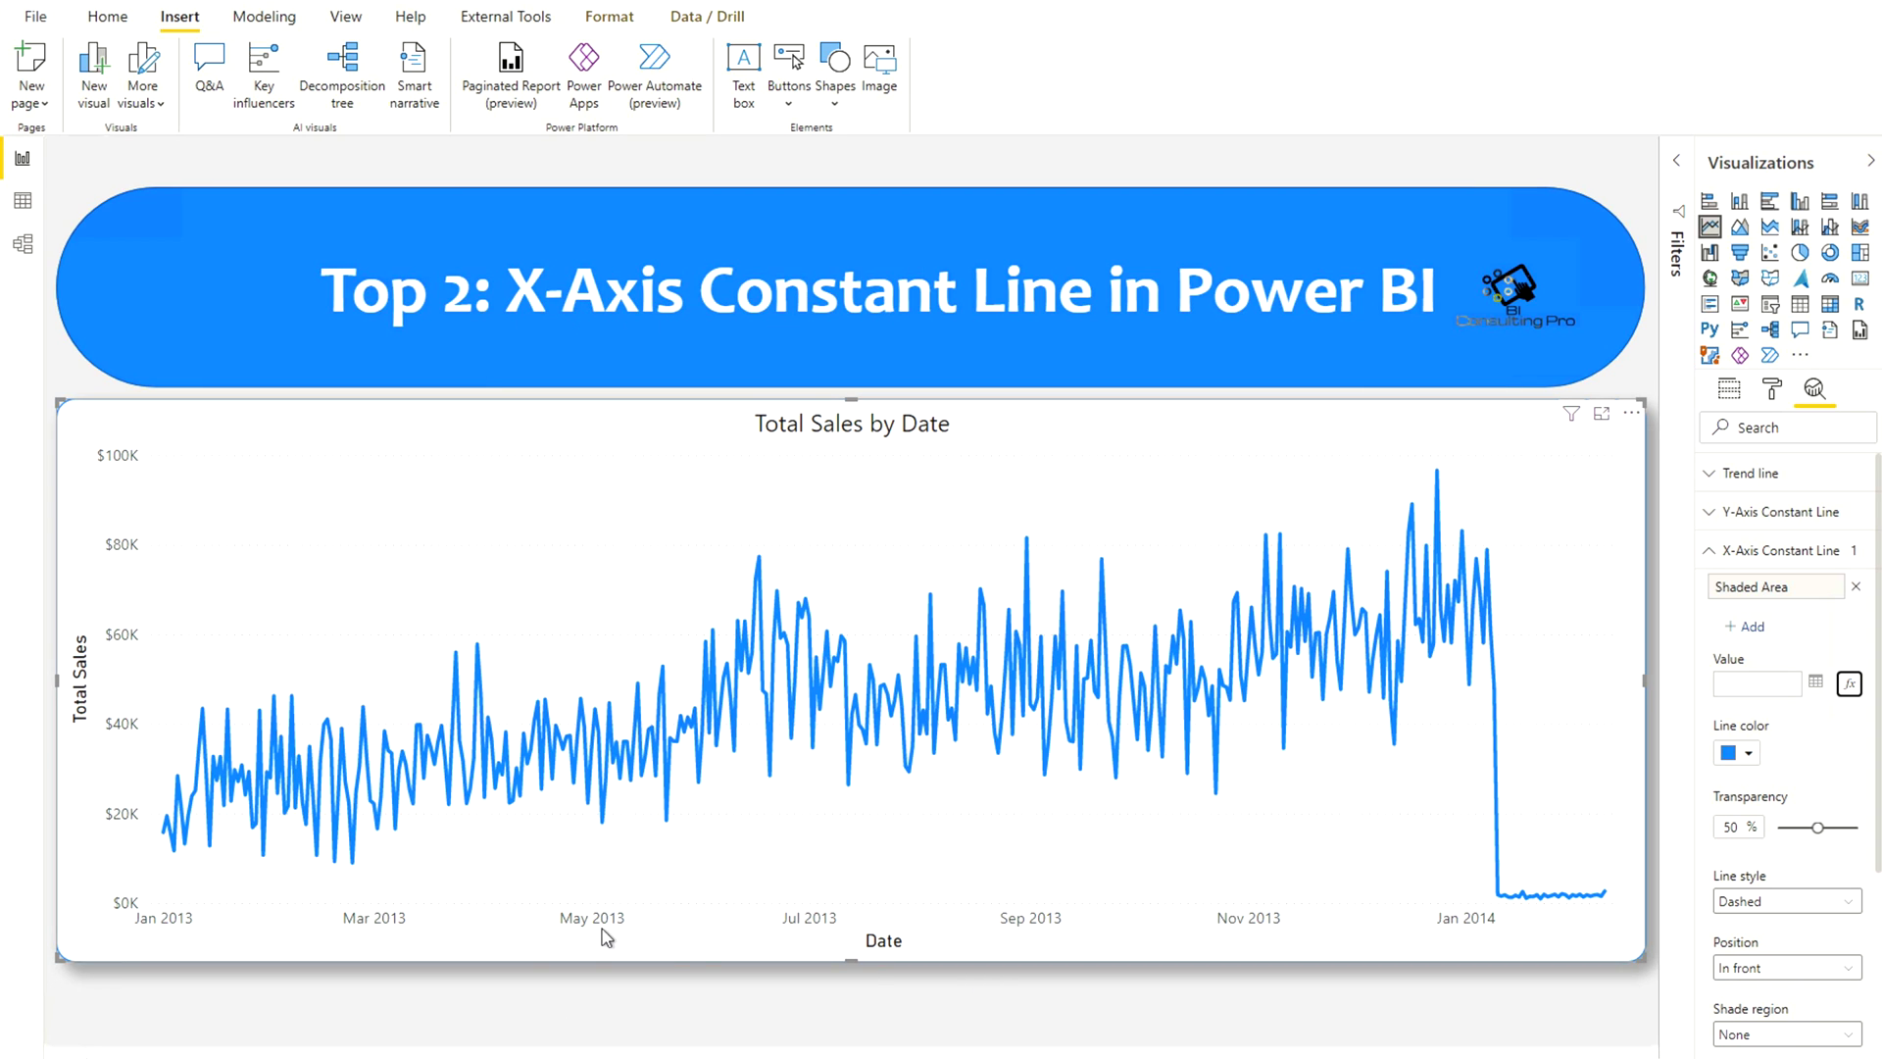
# Step: Set the Shaded Area constant line's value to the date 8/21/2013
pyautogui.click(1730, 683)
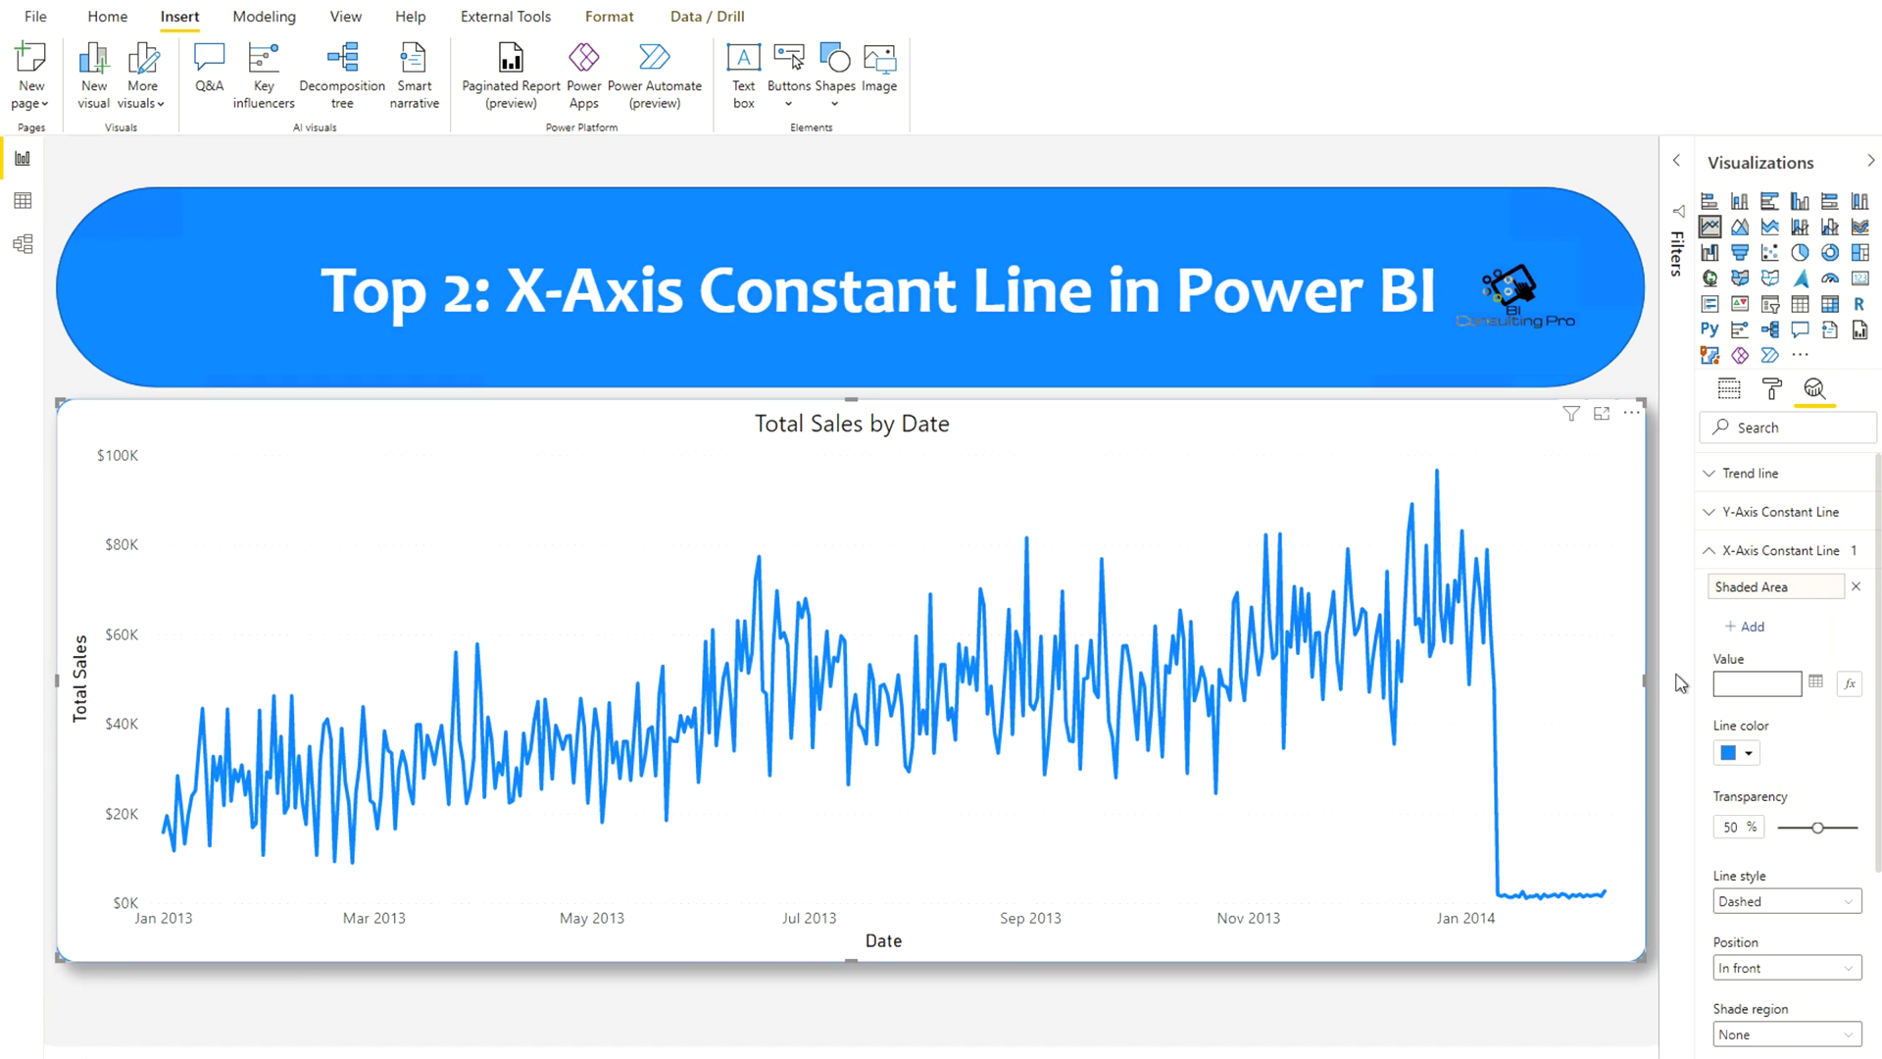
pyautogui.click(1815, 682)
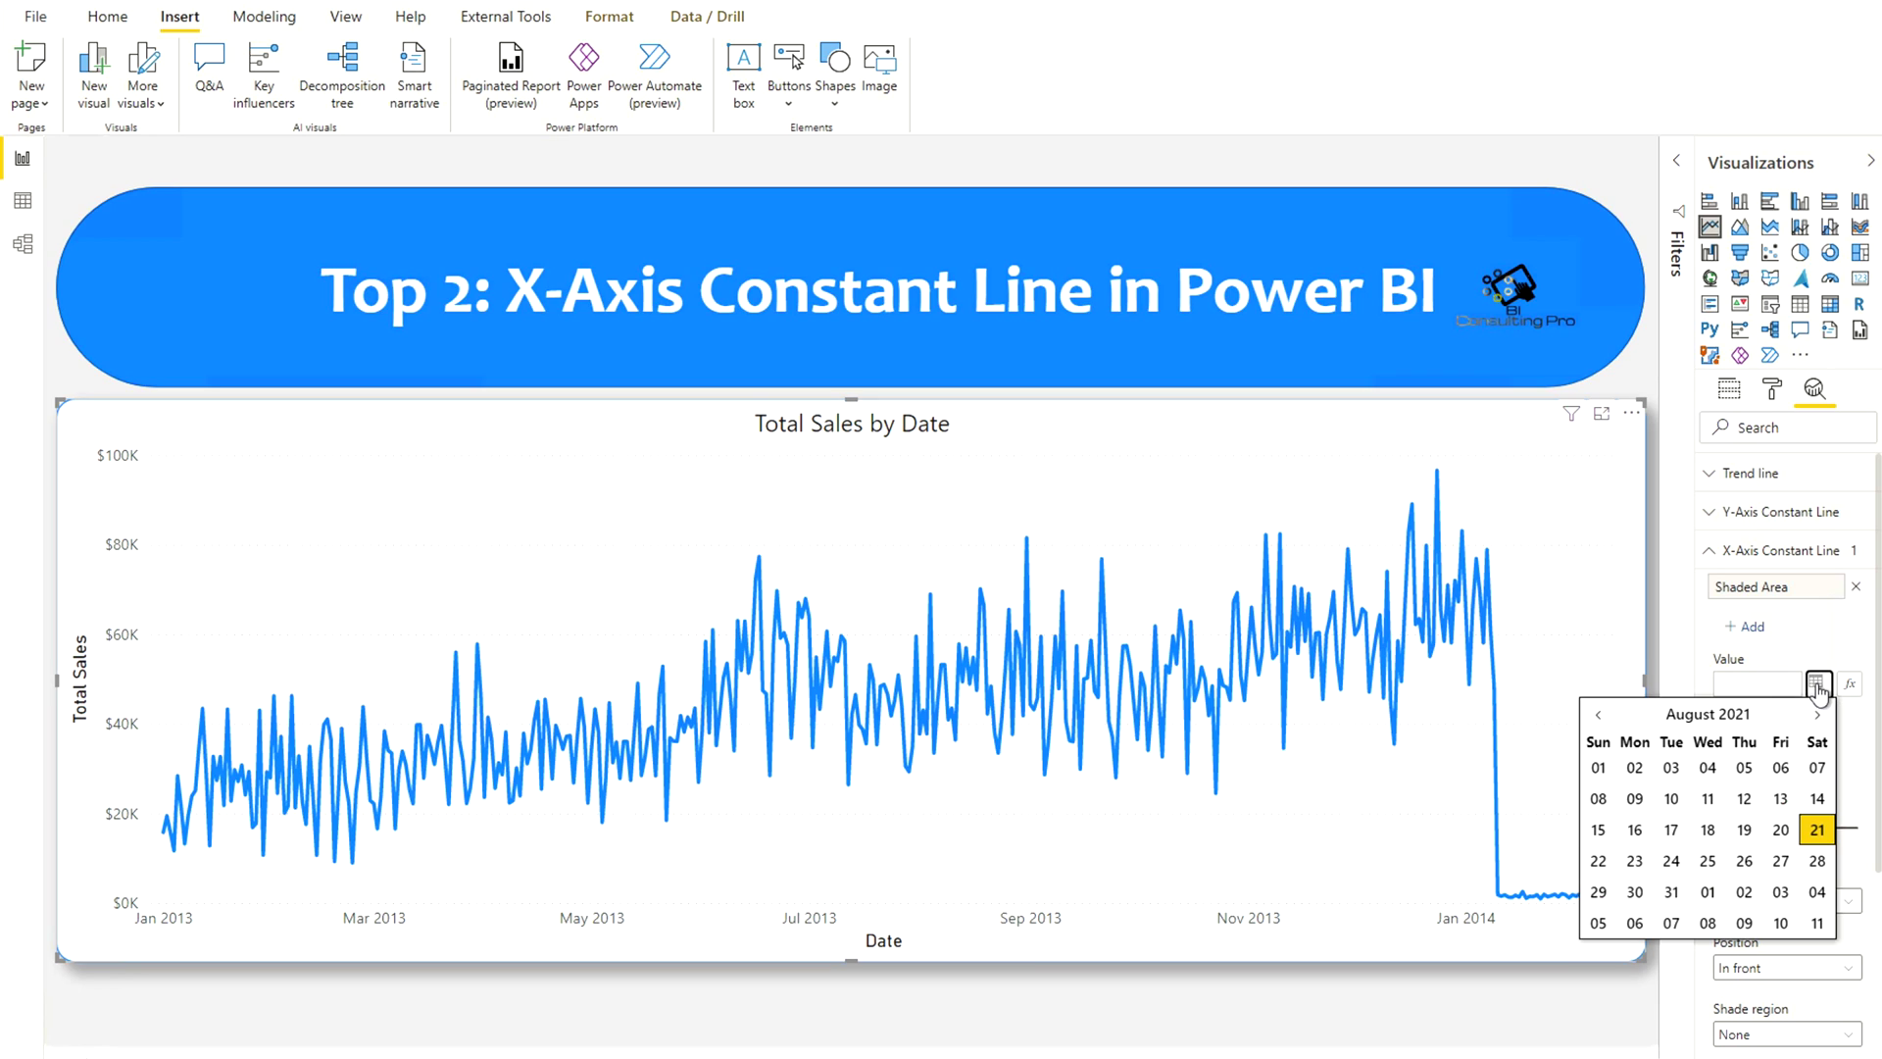
pyautogui.click(1720, 721)
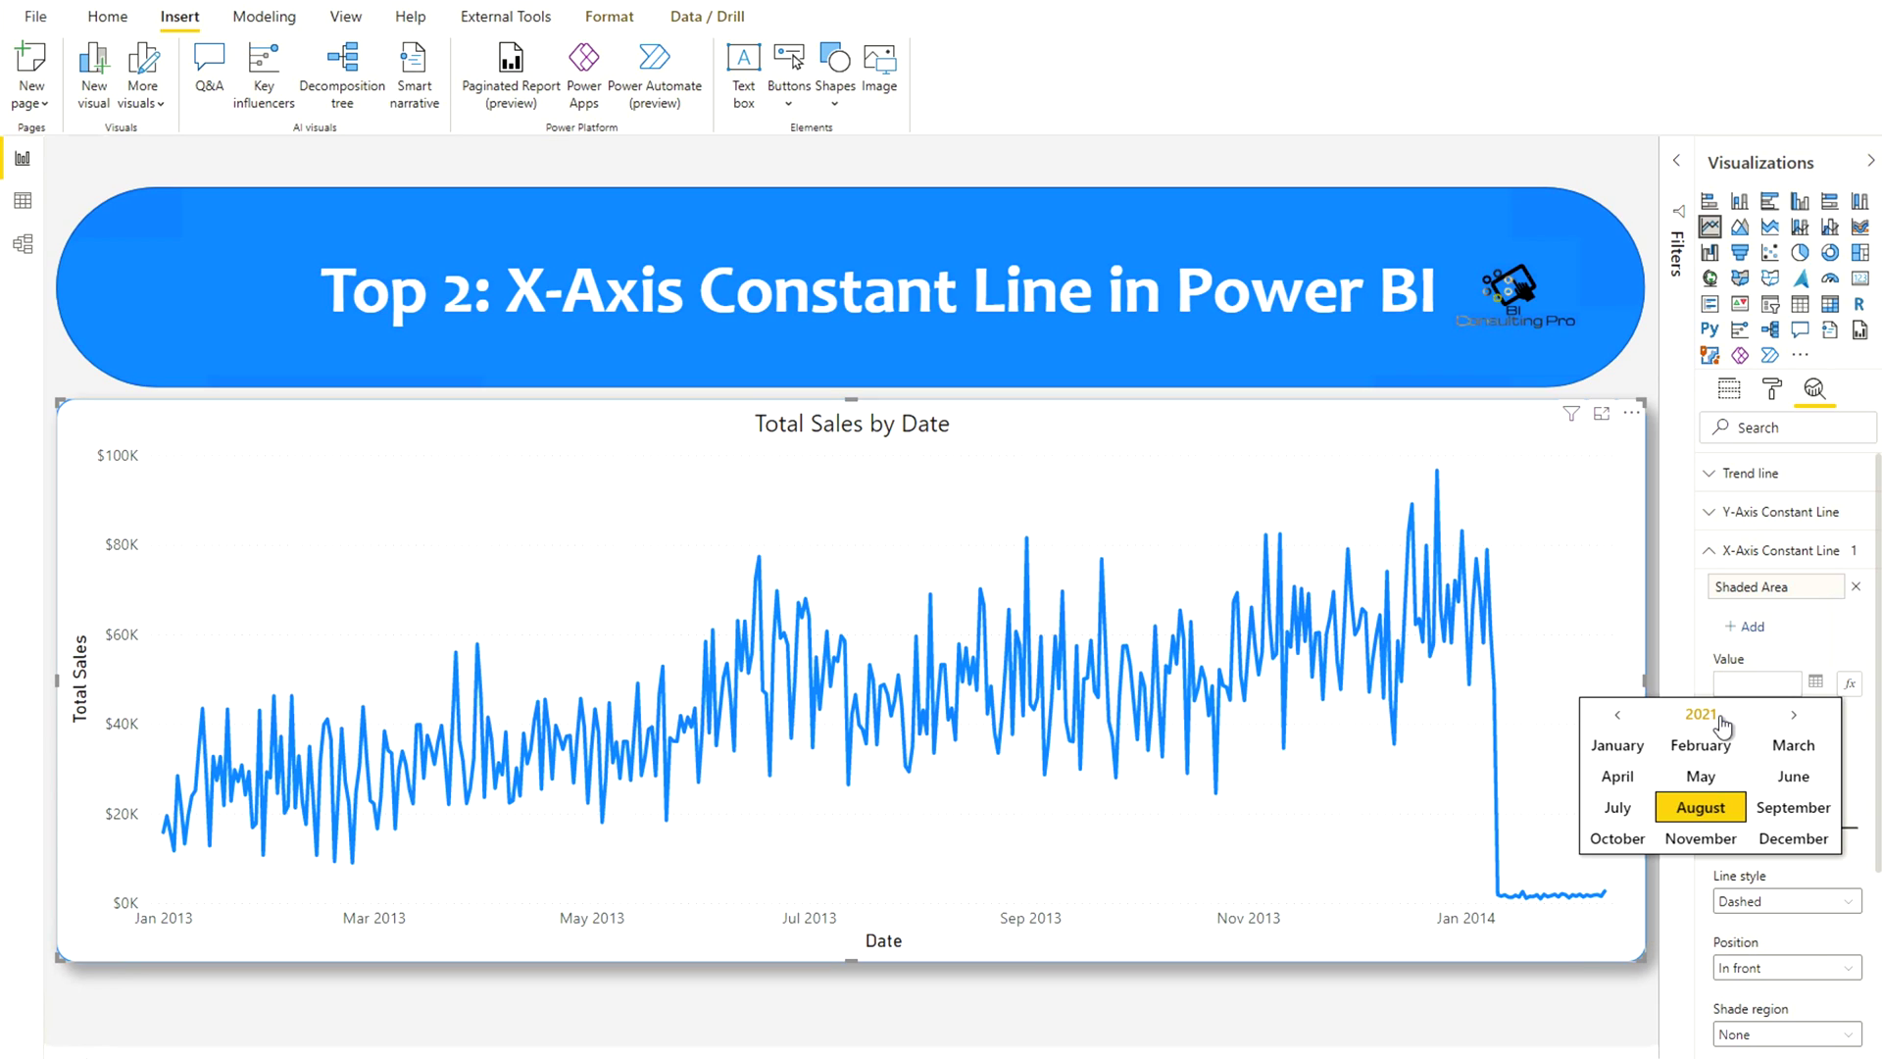
pyautogui.click(1618, 715)
pyautogui.click(1617, 716)
pyautogui.click(1618, 715)
pyautogui.click(1618, 716)
pyautogui.click(1617, 715)
pyautogui.click(1617, 715)
pyautogui.click(1617, 716)
pyautogui.click(1700, 806)
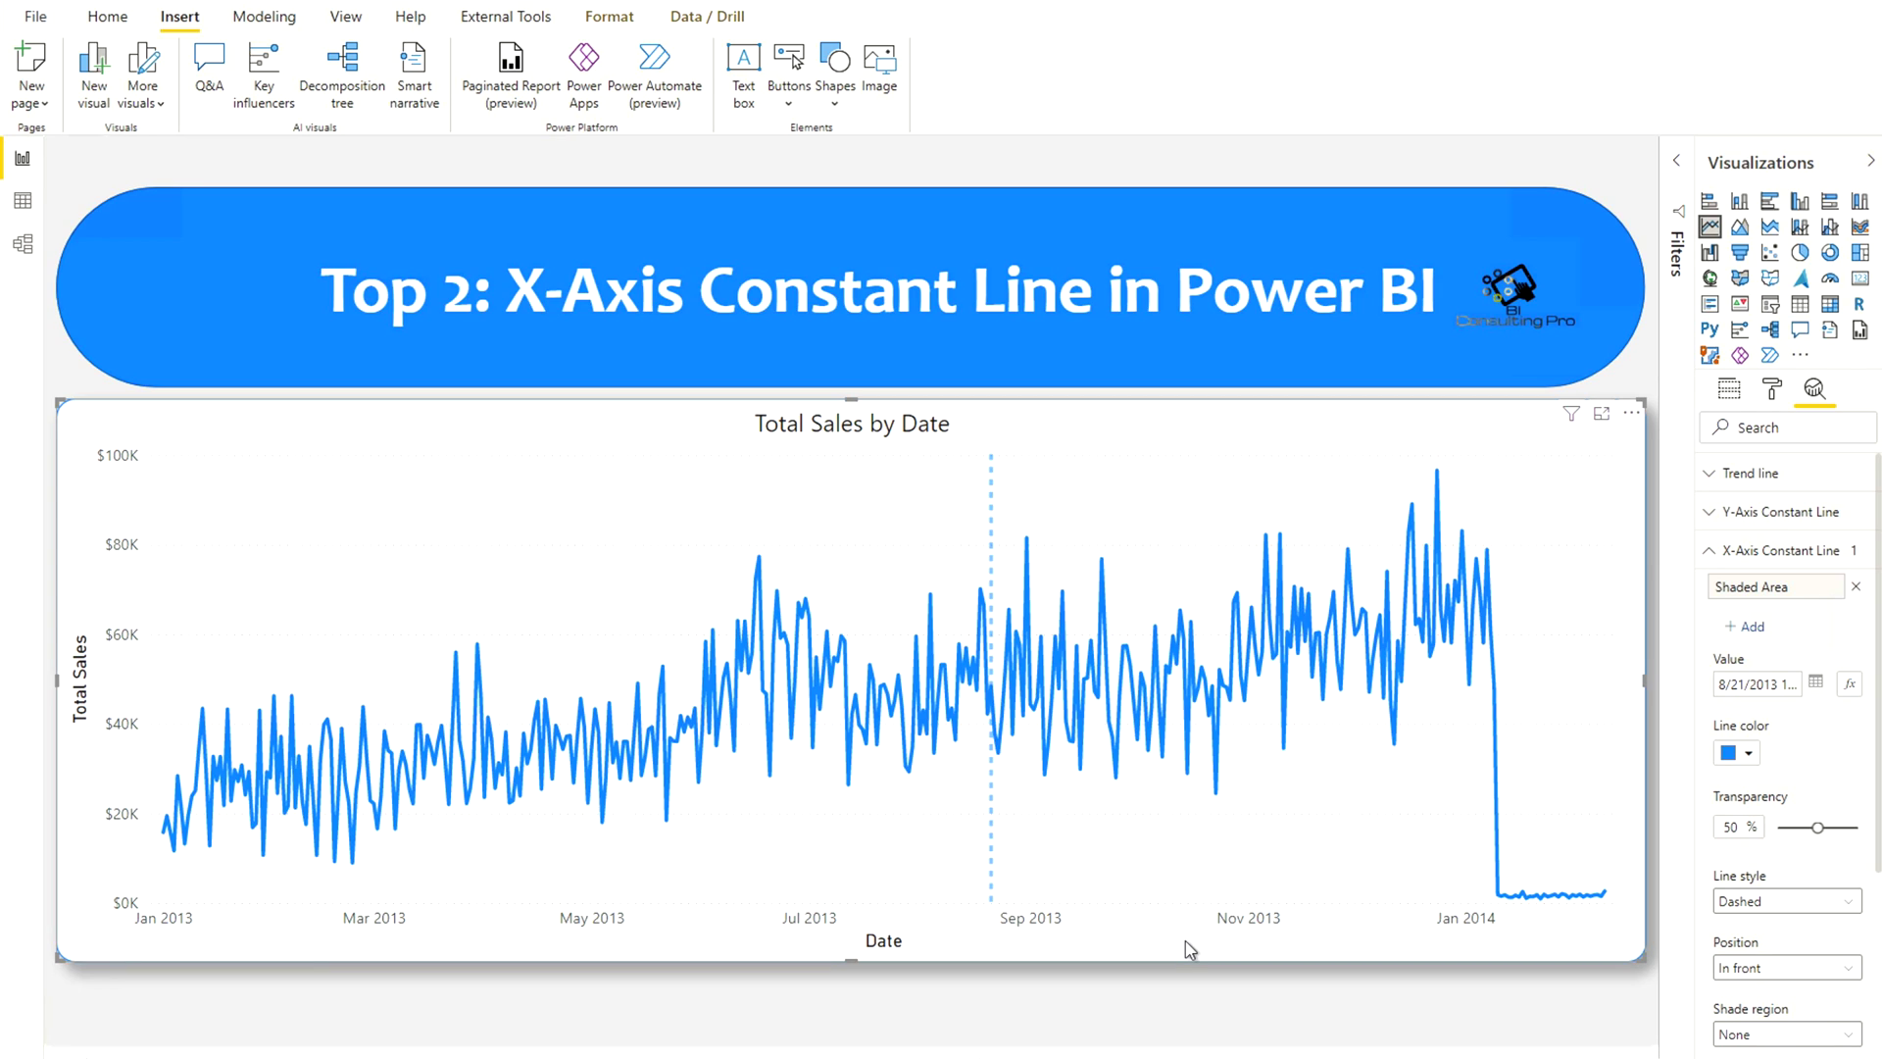
# Step: Format the Shaded Area line as red and dotted with 33% transparency
pyautogui.click(1753, 760)
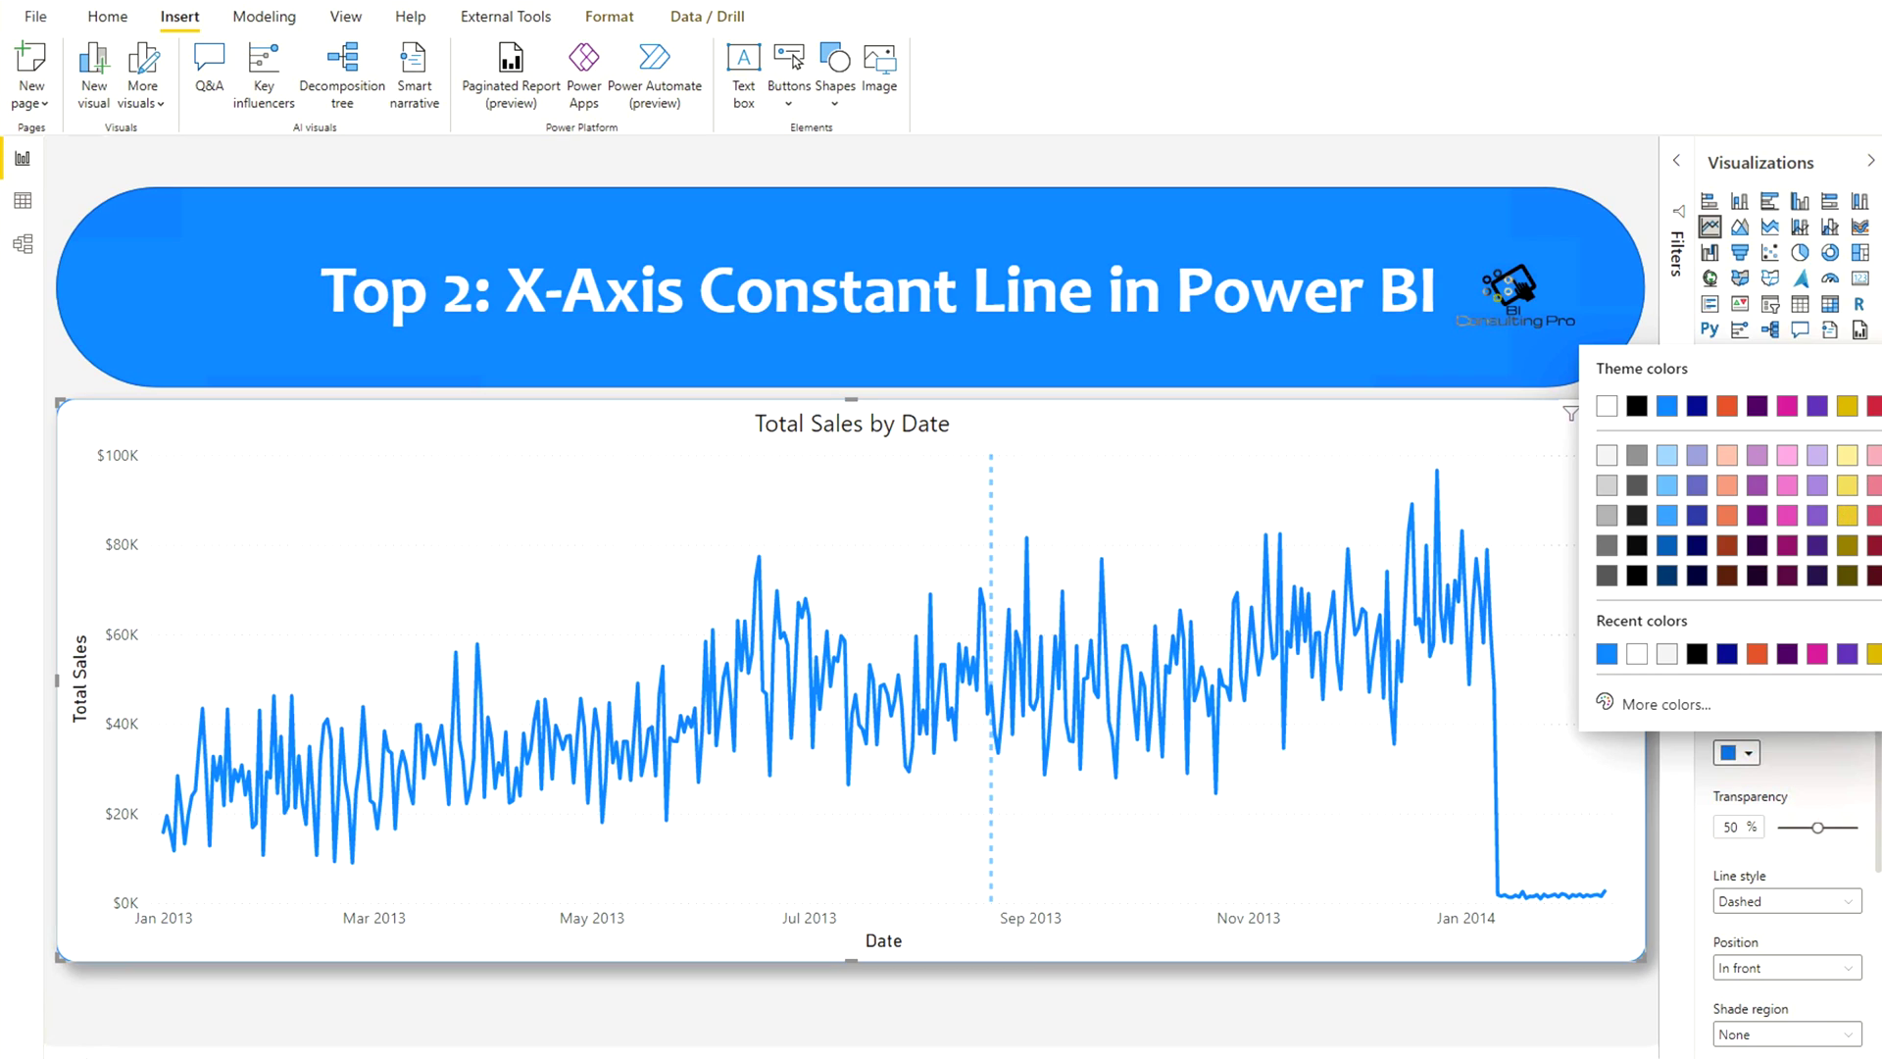
pyautogui.click(1875, 405)
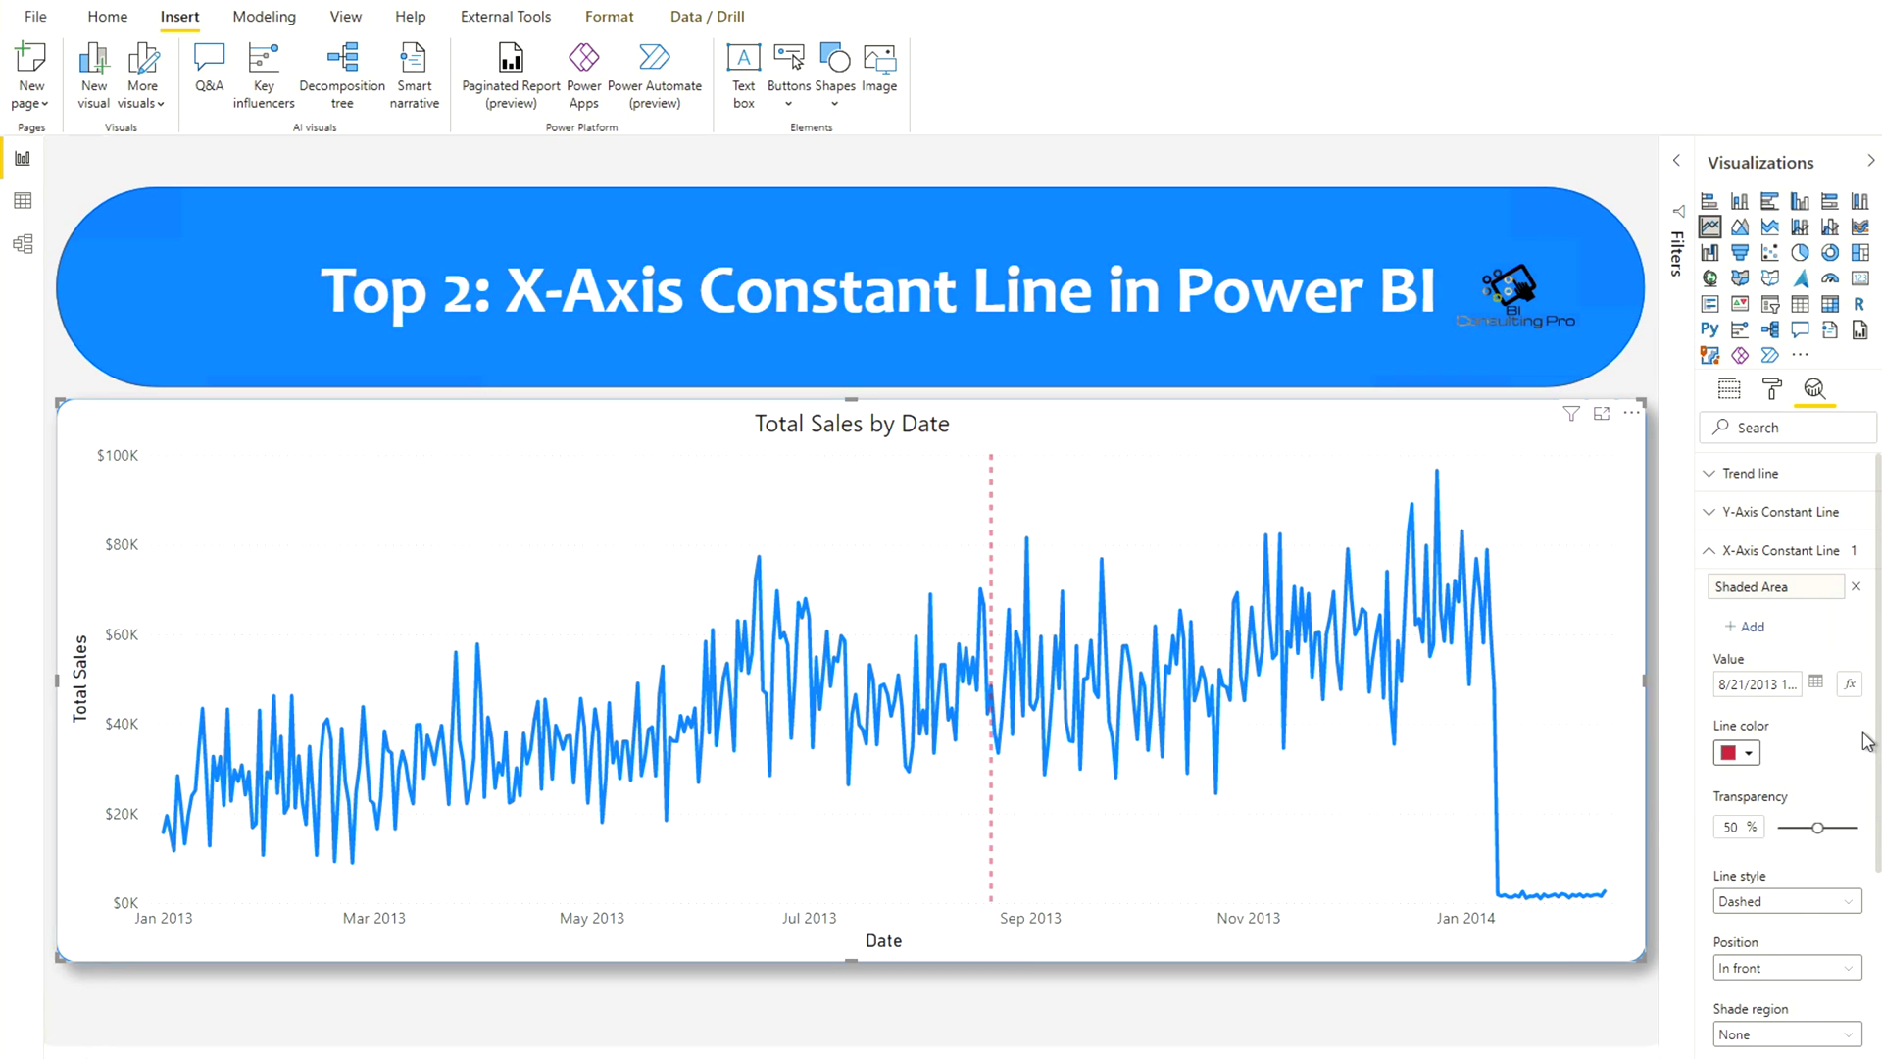
pyautogui.moveTo(1817, 828)
pyautogui.mouseDown()
pyautogui.moveTo(1767, 841)
pyautogui.moveTo(1867, 827)
pyautogui.moveTo(1803, 836)
pyautogui.mouseUp()
pyautogui.click(1794, 904)
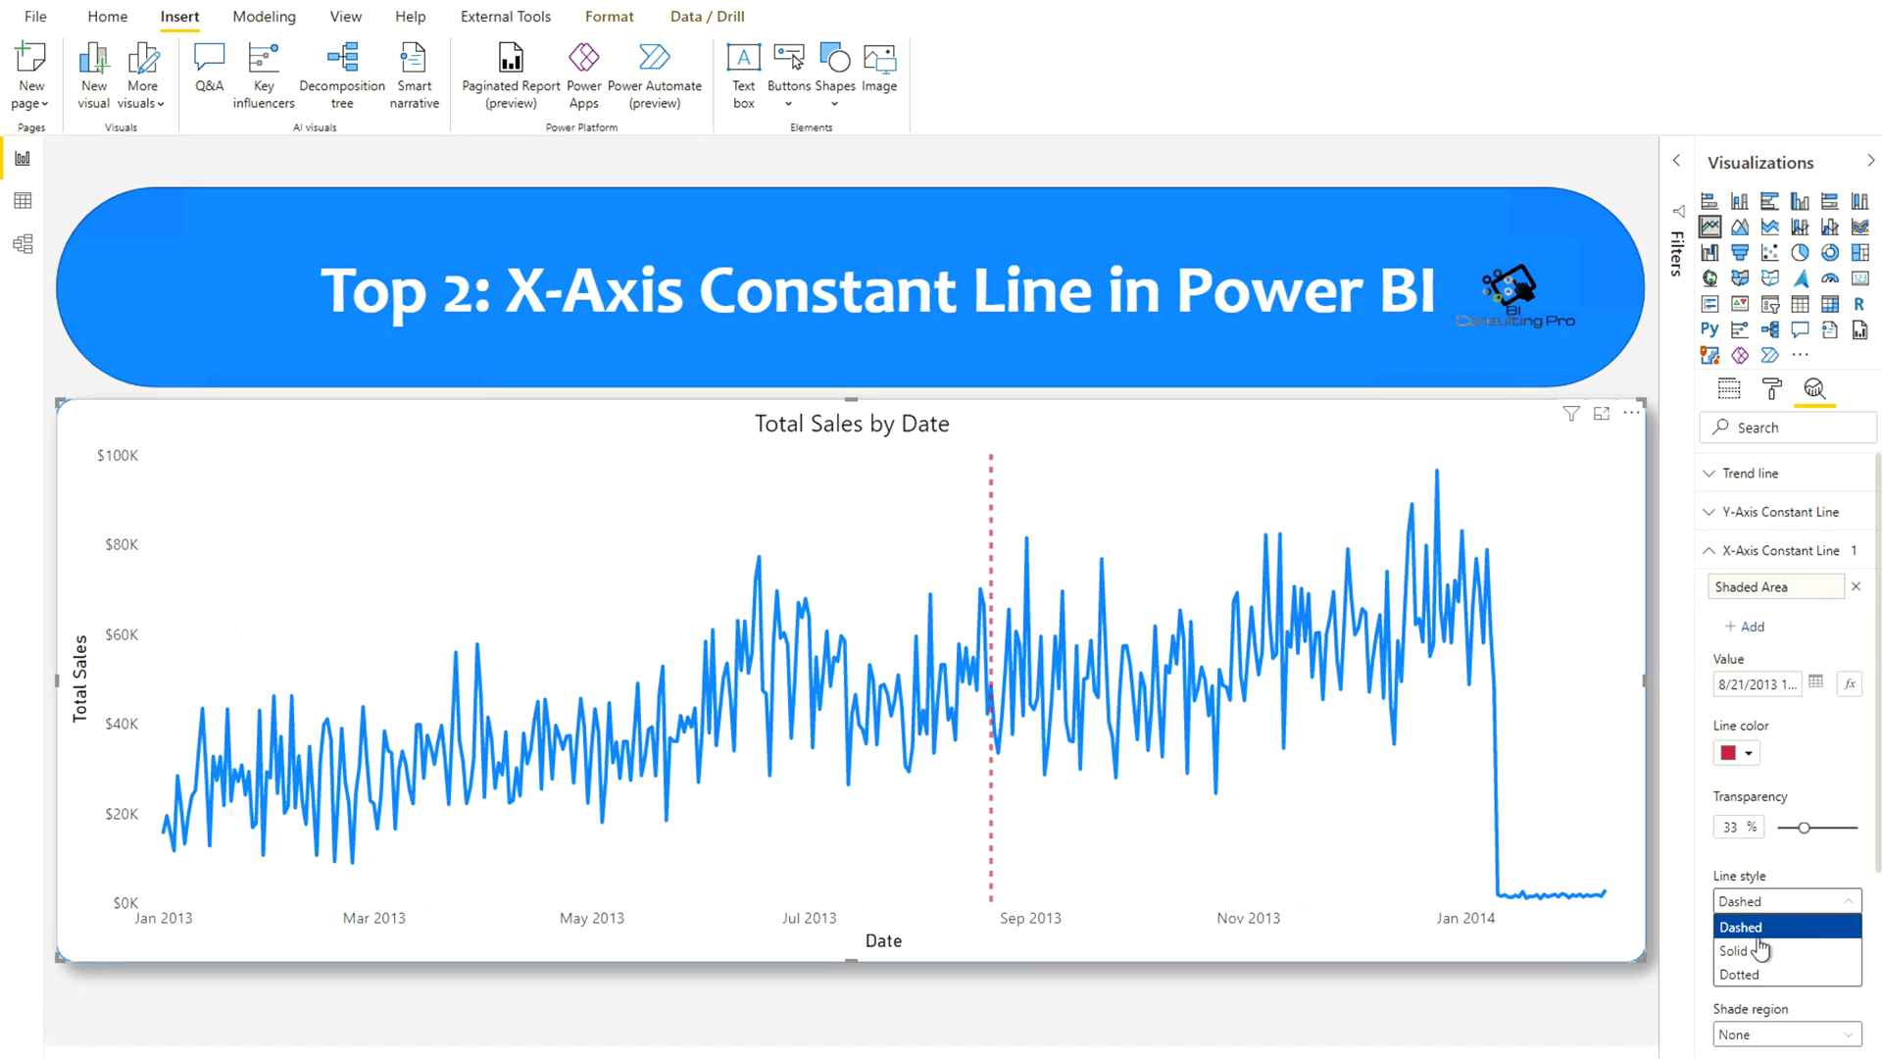
pyautogui.click(1767, 977)
pyautogui.scroll(-3, 1779, 941)
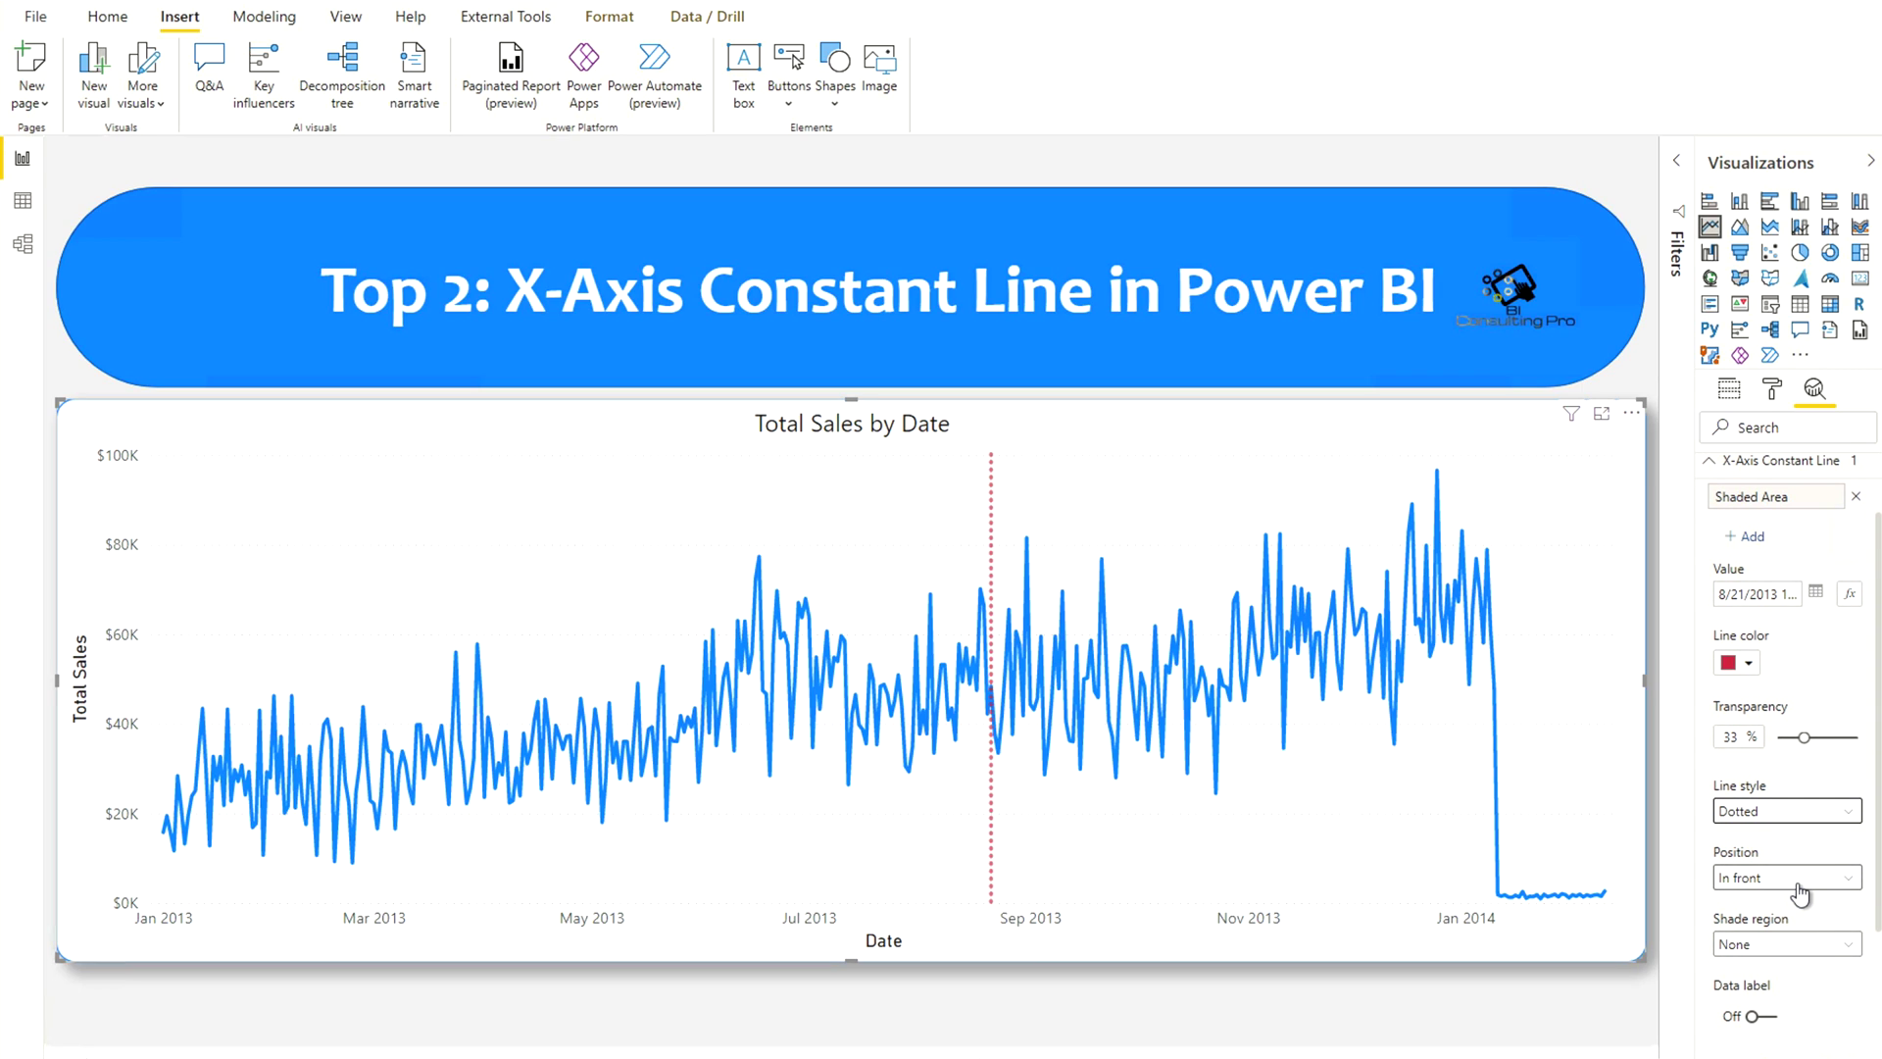
pyautogui.click(1800, 885)
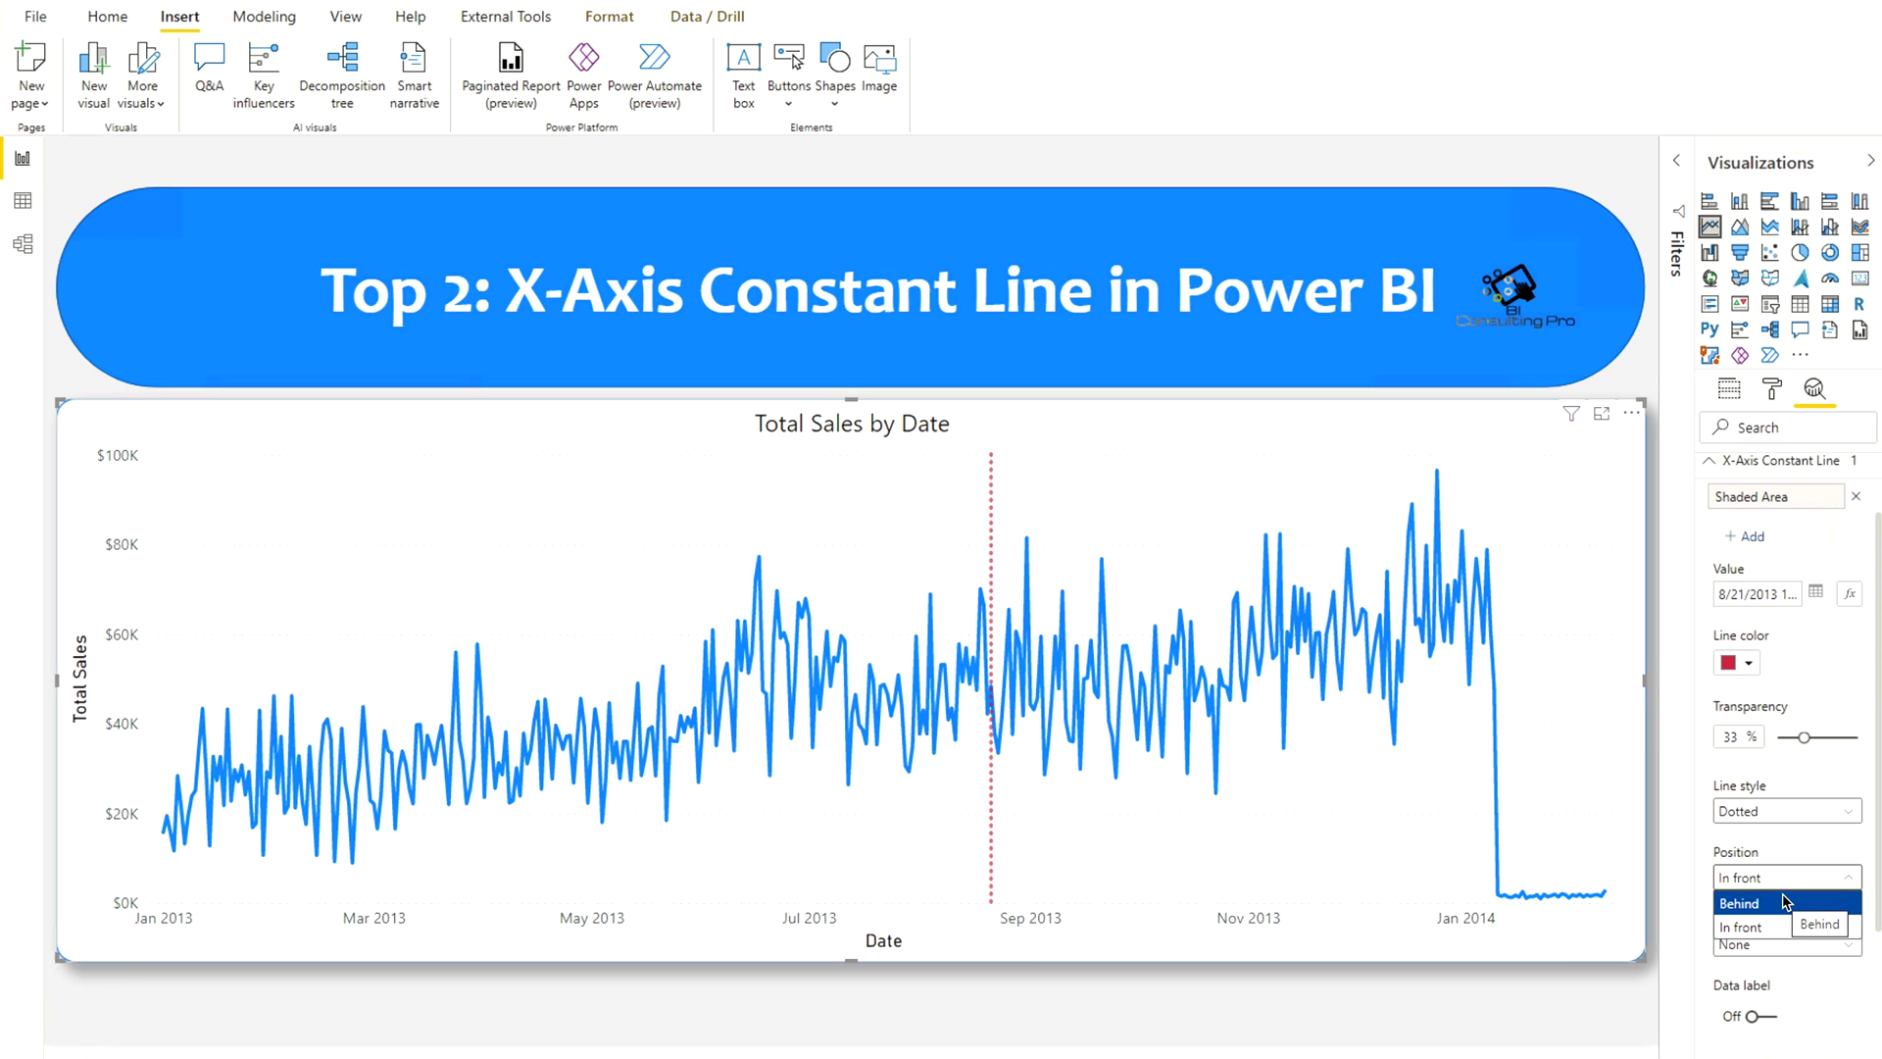
pyautogui.click(1785, 867)
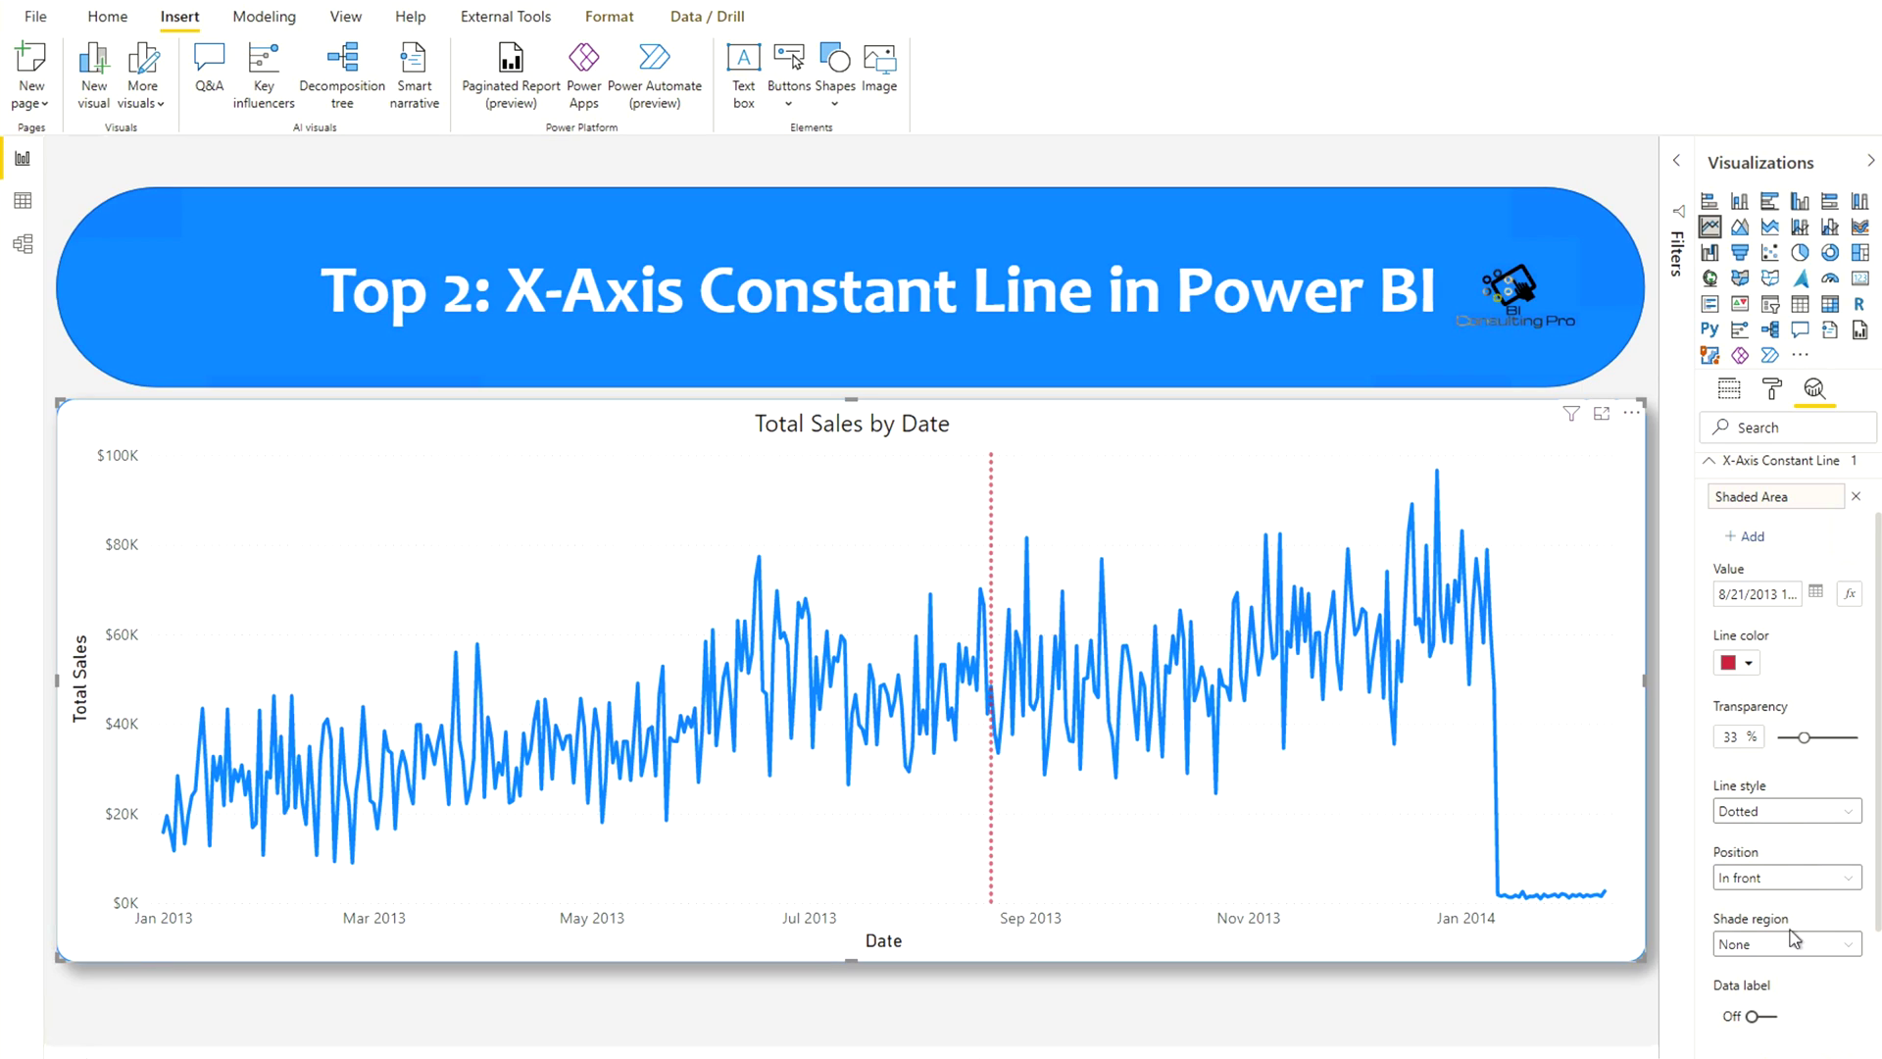
# Step: Shade the region after the constant line in orange with 65% shade transparency
pyautogui.scroll(-1, 1785, 956)
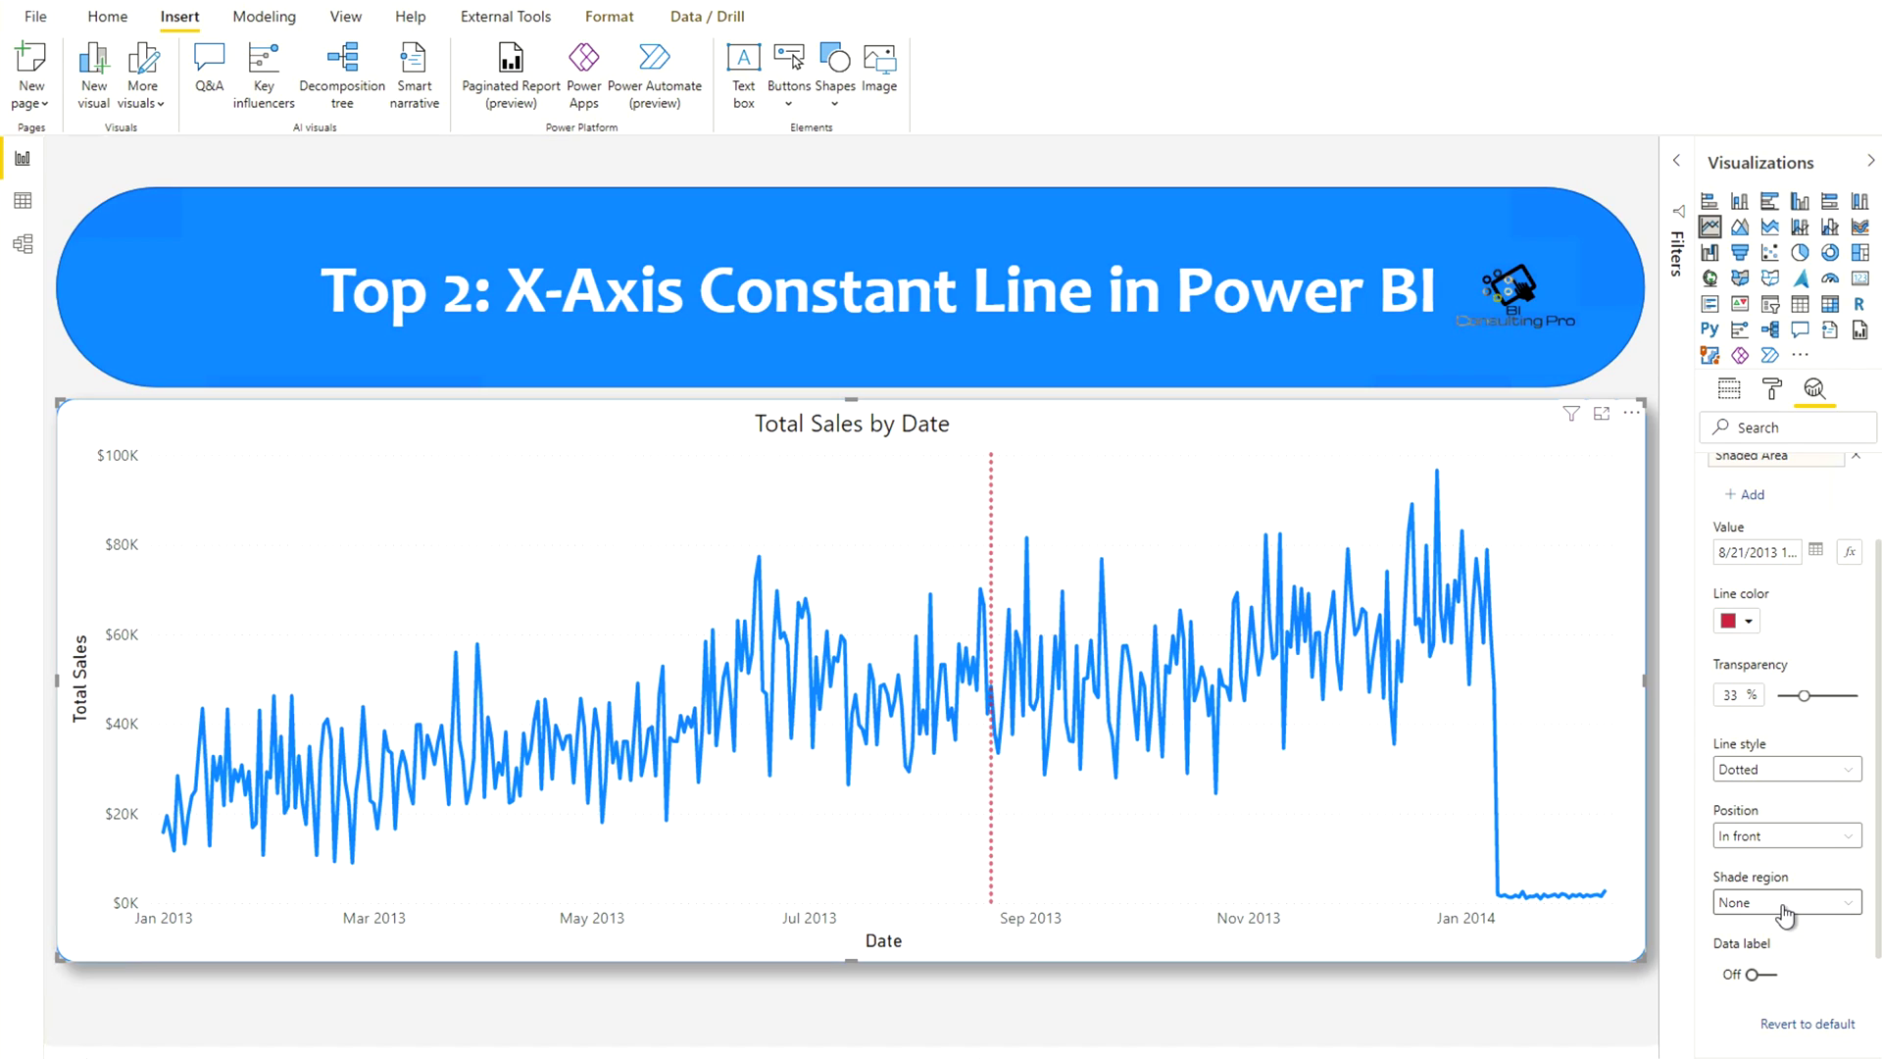
pyautogui.click(1786, 911)
pyautogui.click(1785, 912)
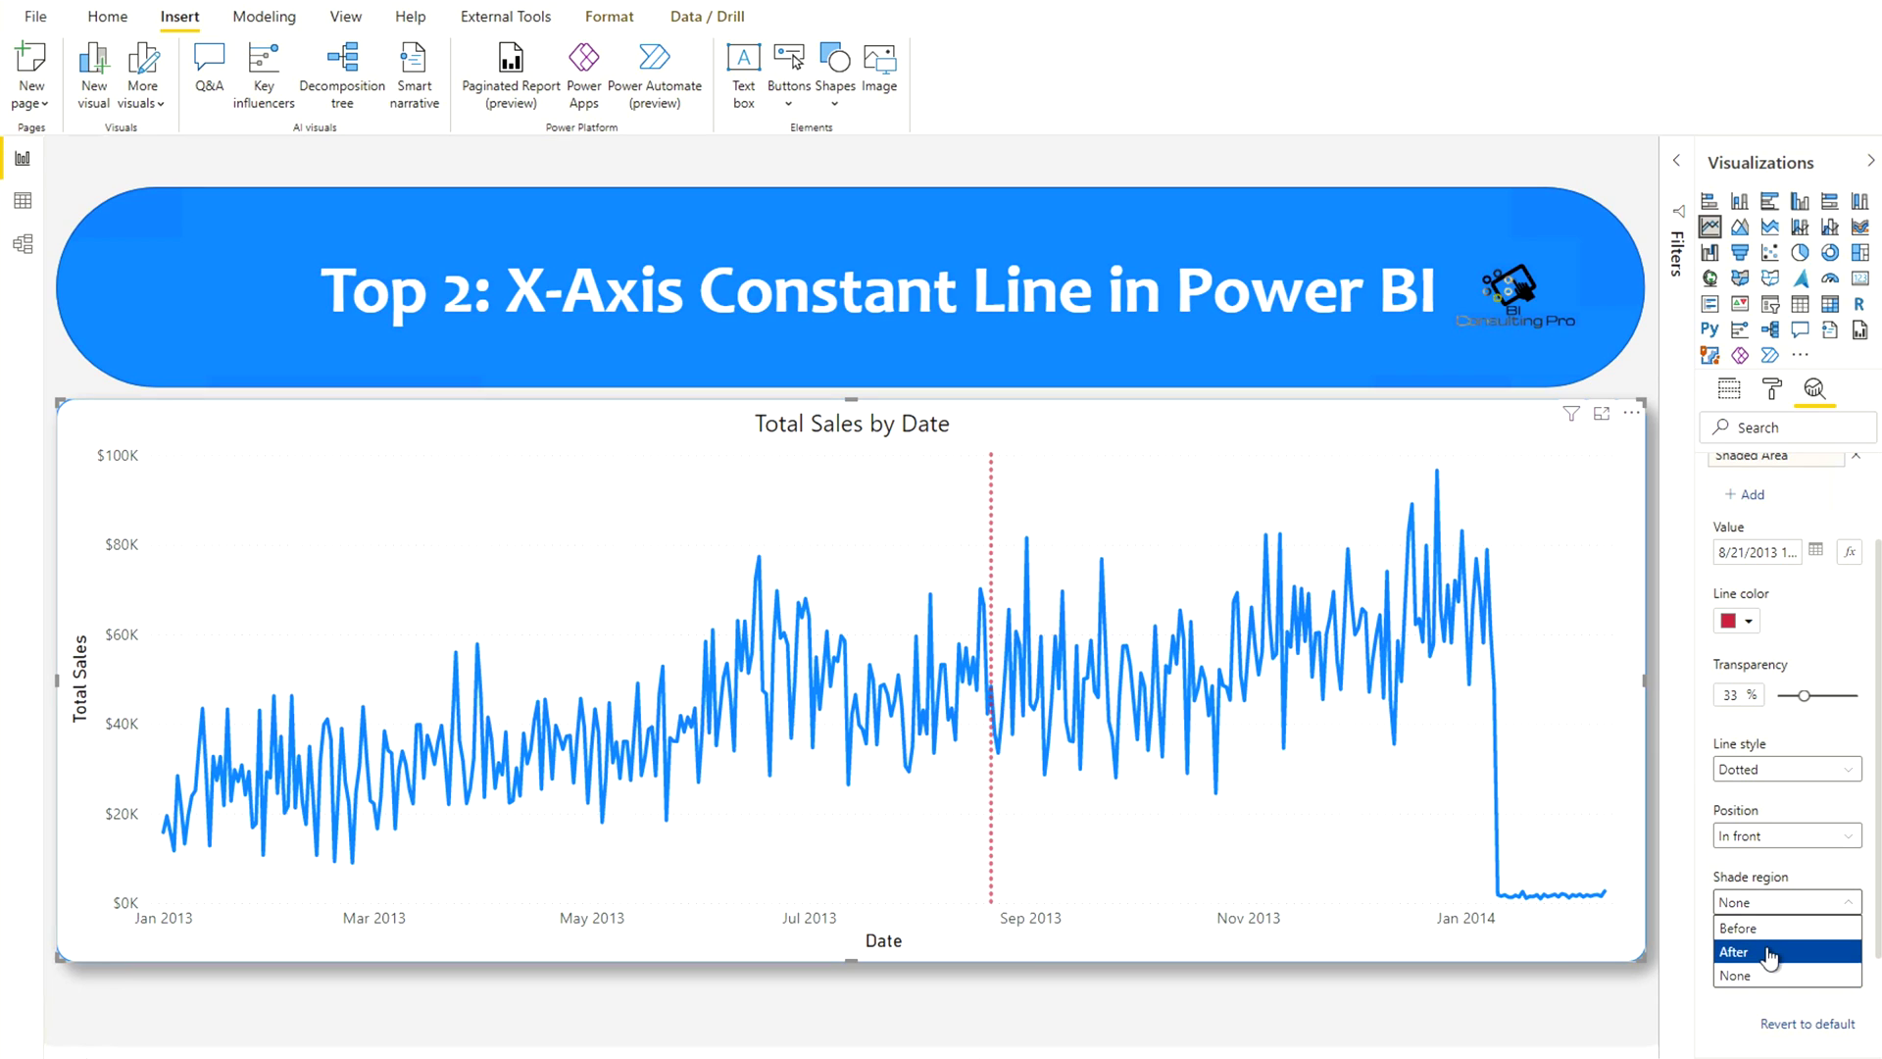
pyautogui.click(1770, 952)
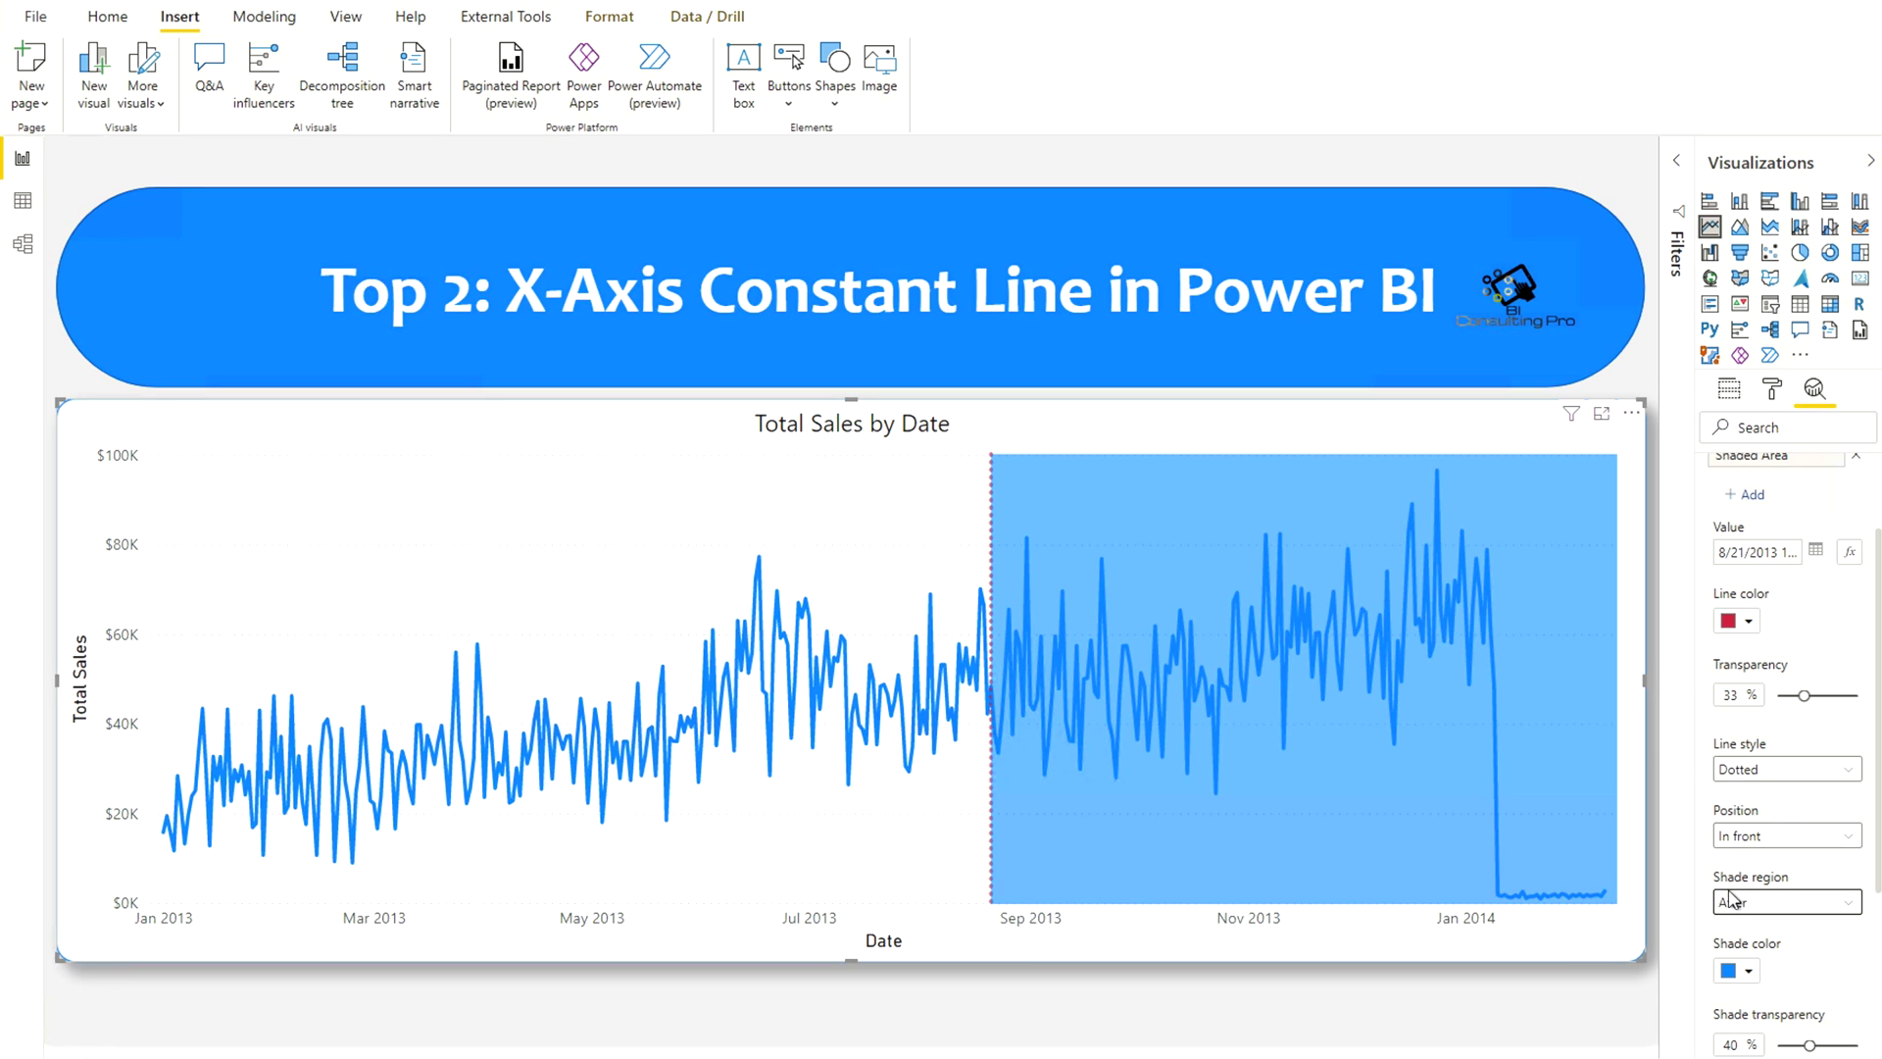
pyautogui.click(1760, 973)
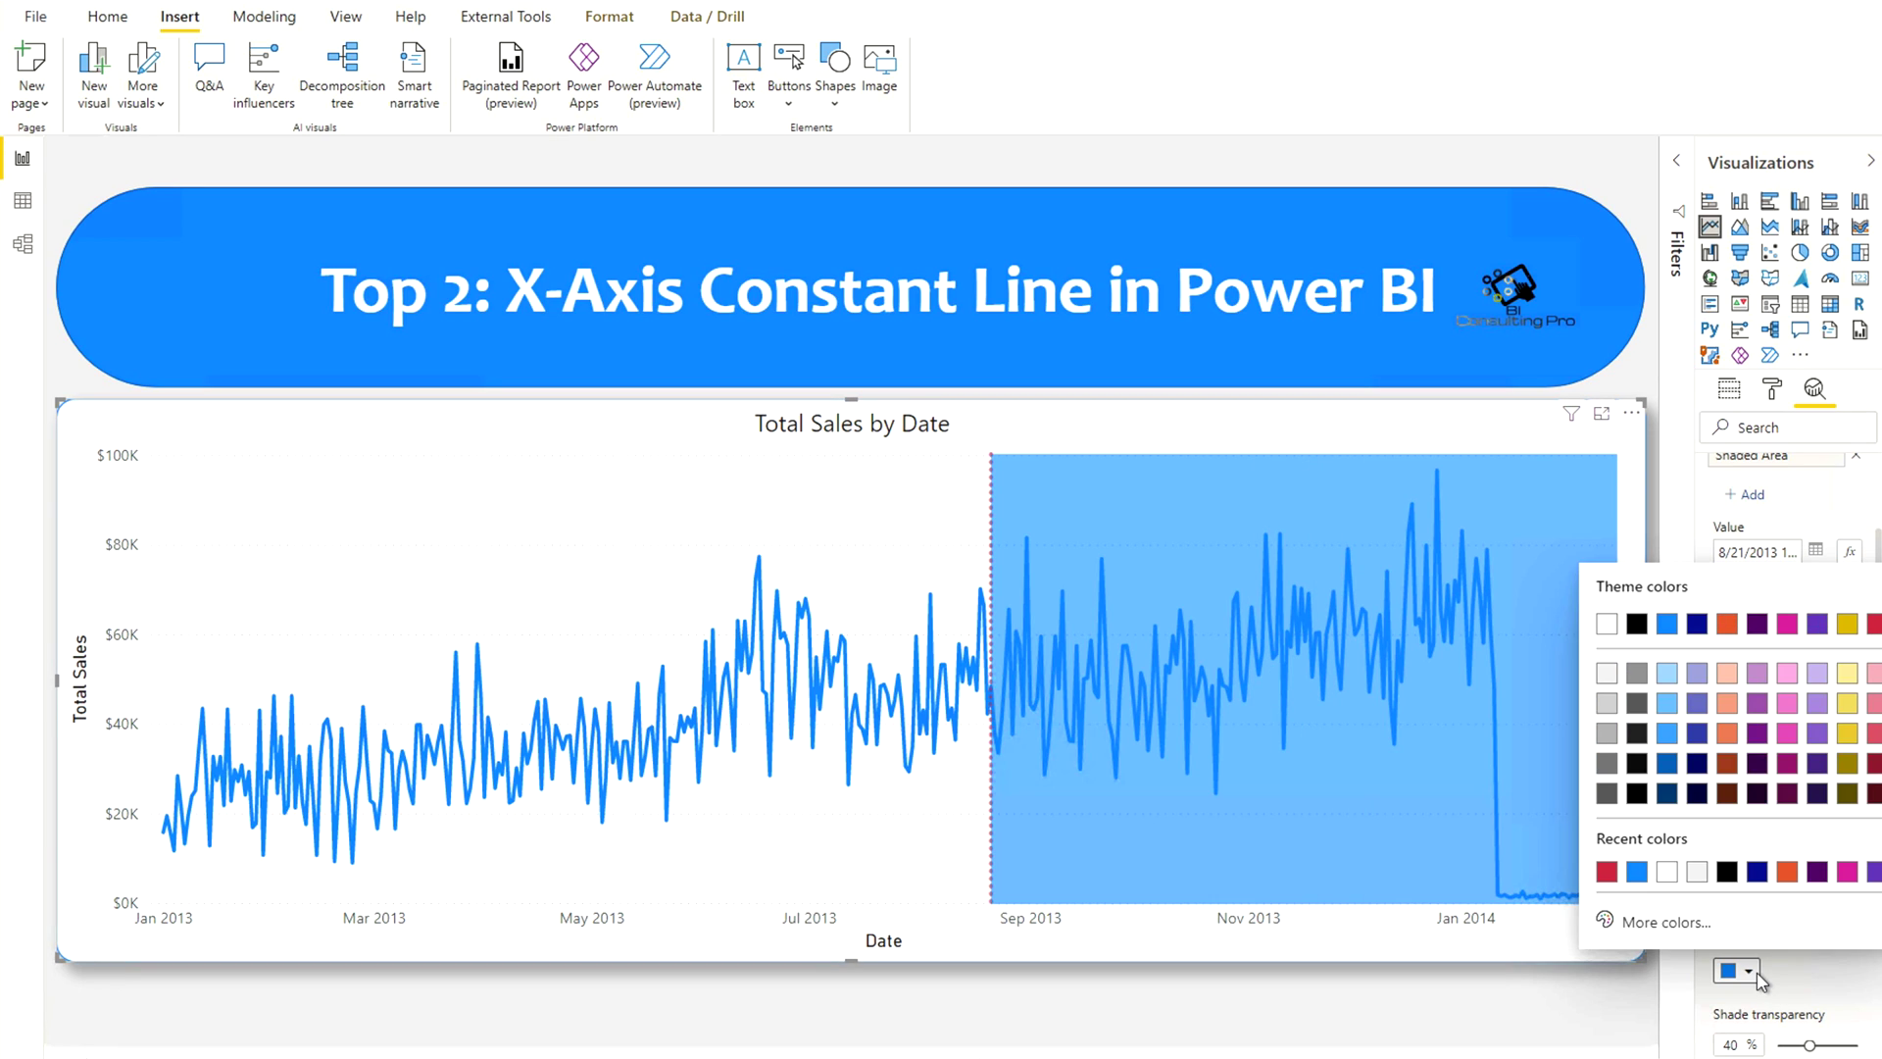
pyautogui.click(1727, 742)
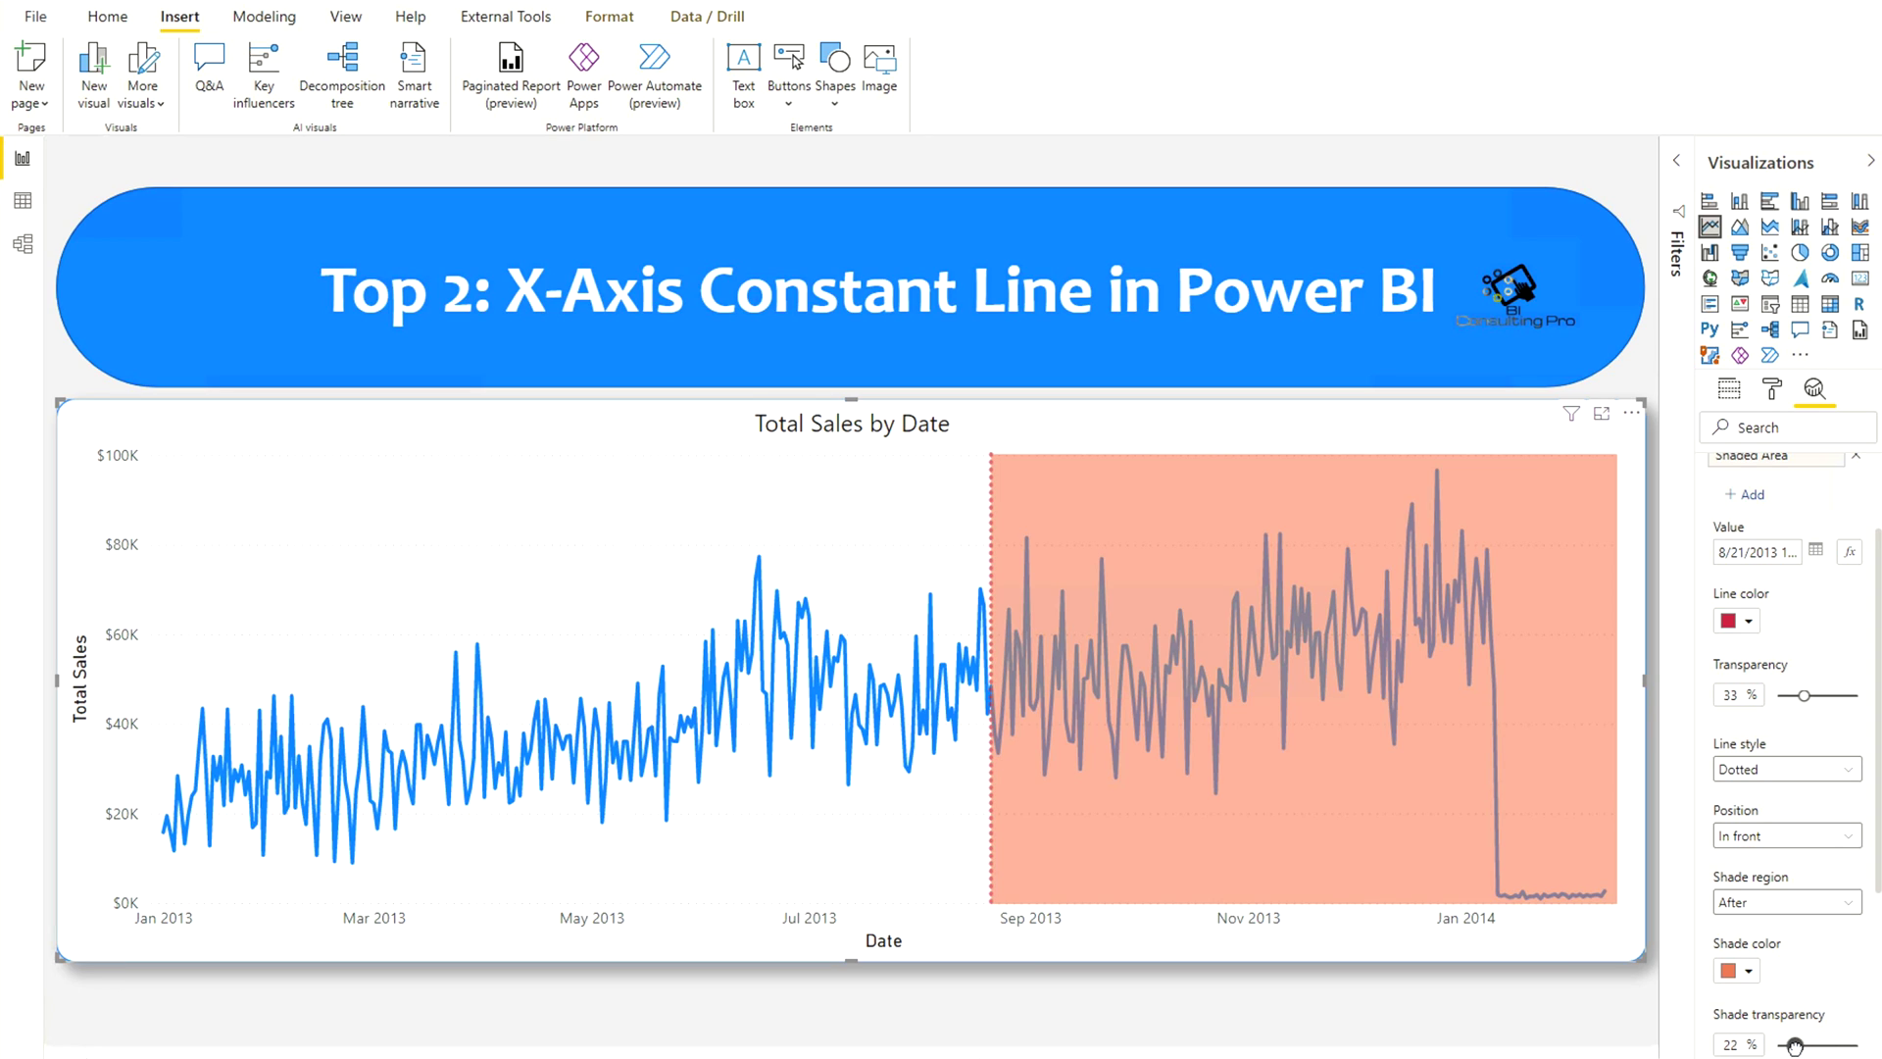
pyautogui.moveTo(1807, 1042); pyautogui.dragTo(1831, 1045)
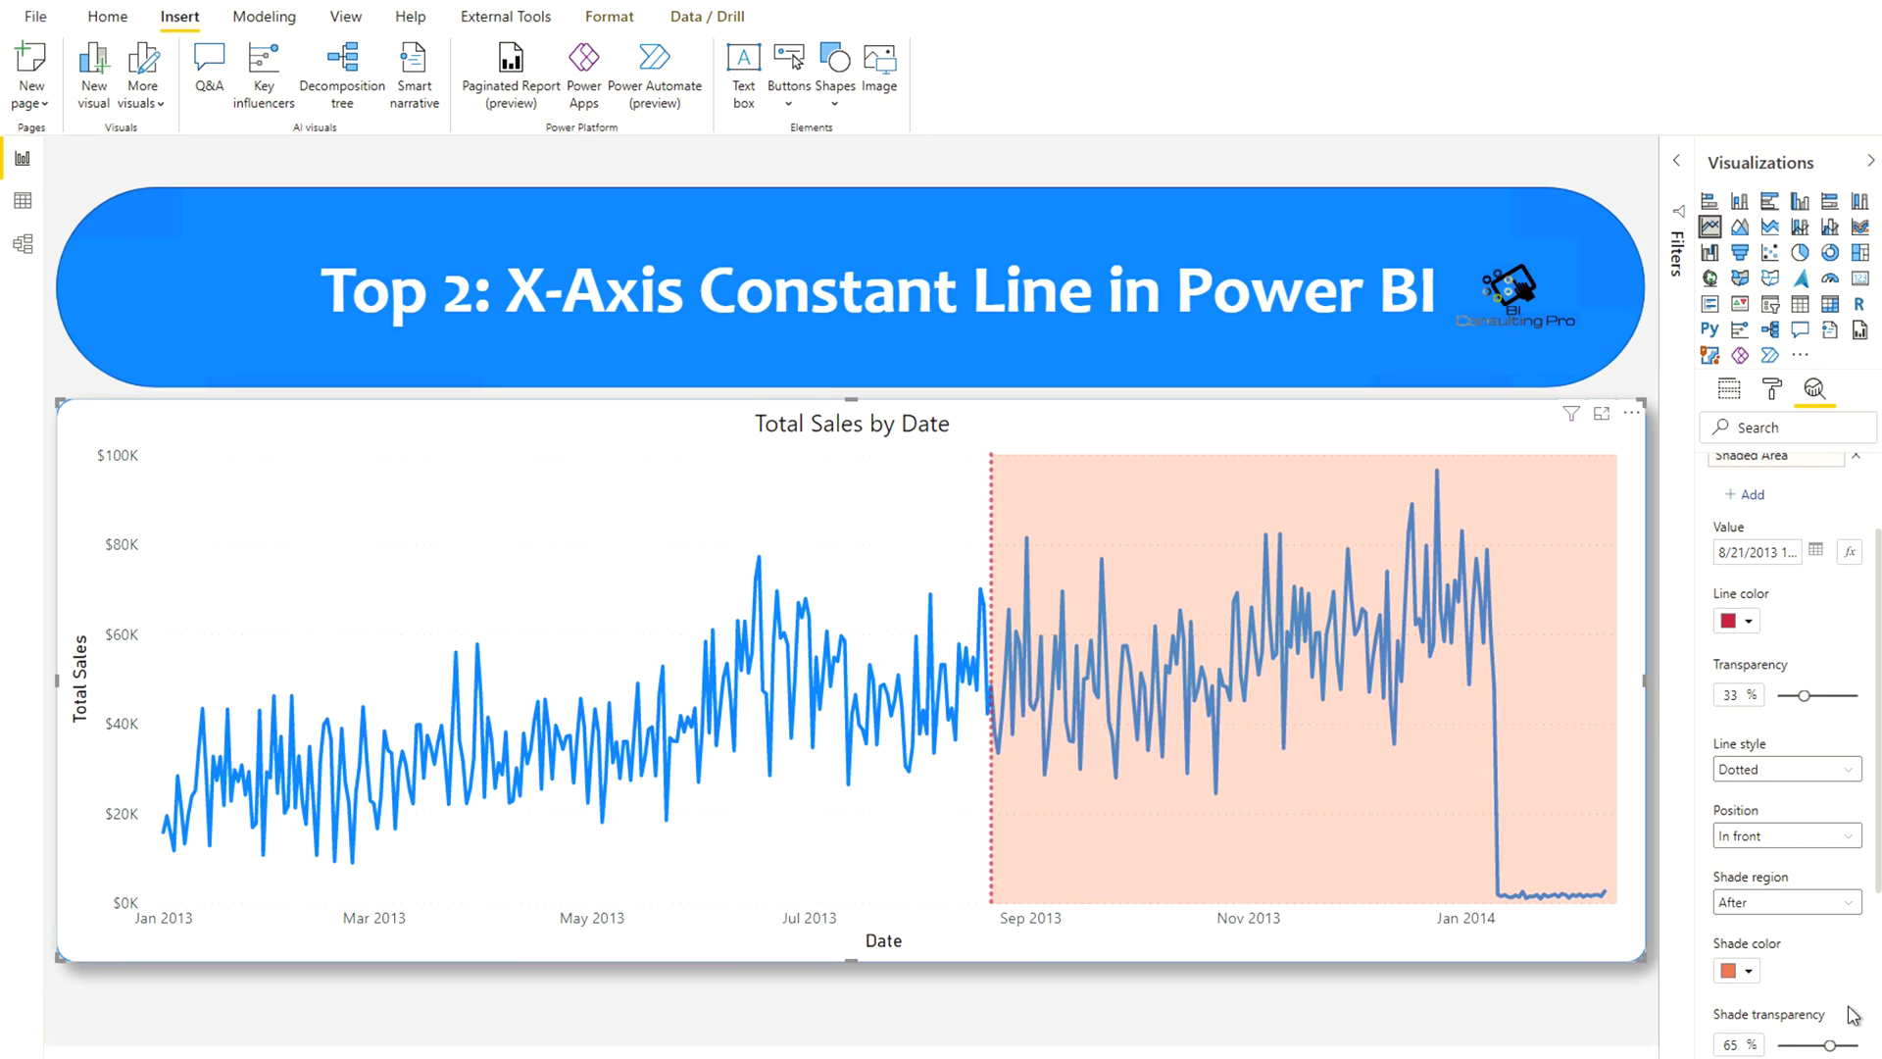
# Step: Turn on the constant line's data label and set its text to Name and value
pyautogui.scroll(-1, 1848, 1013)
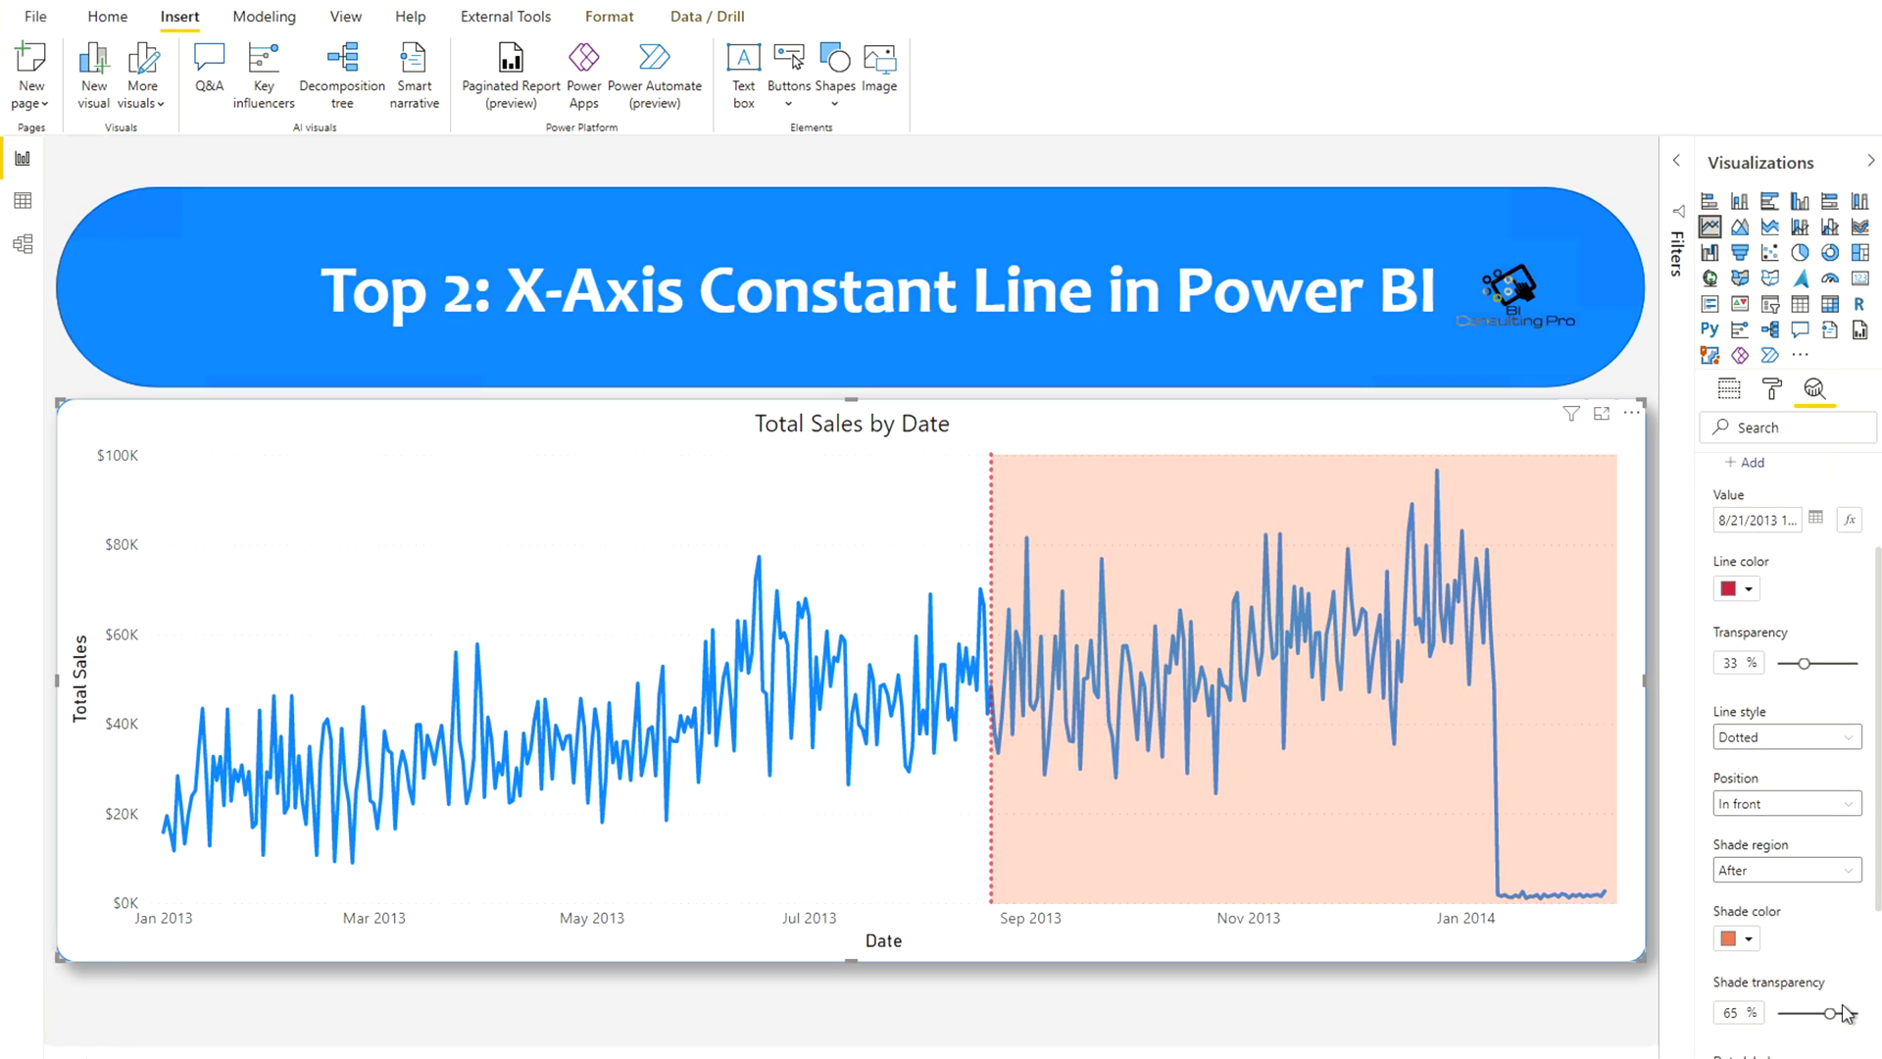
pyautogui.scroll(-2, 1848, 1013)
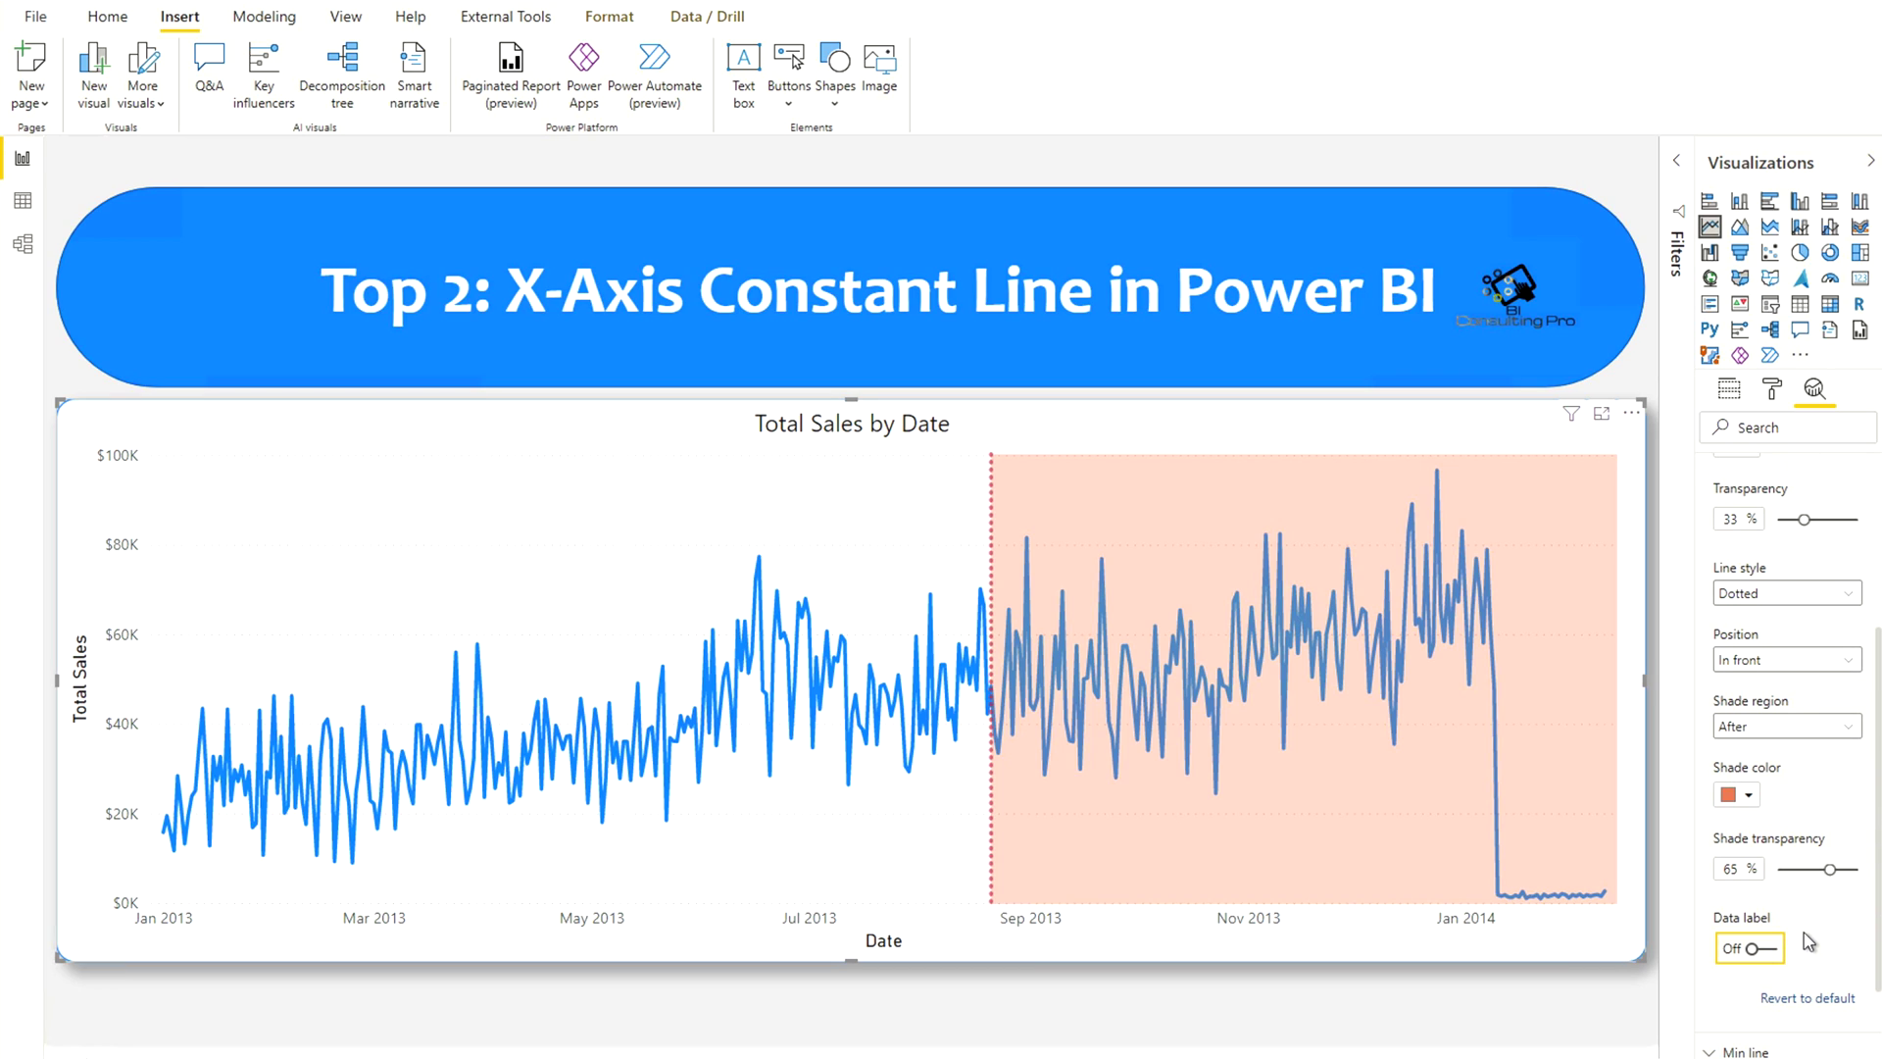
pyautogui.click(1757, 951)
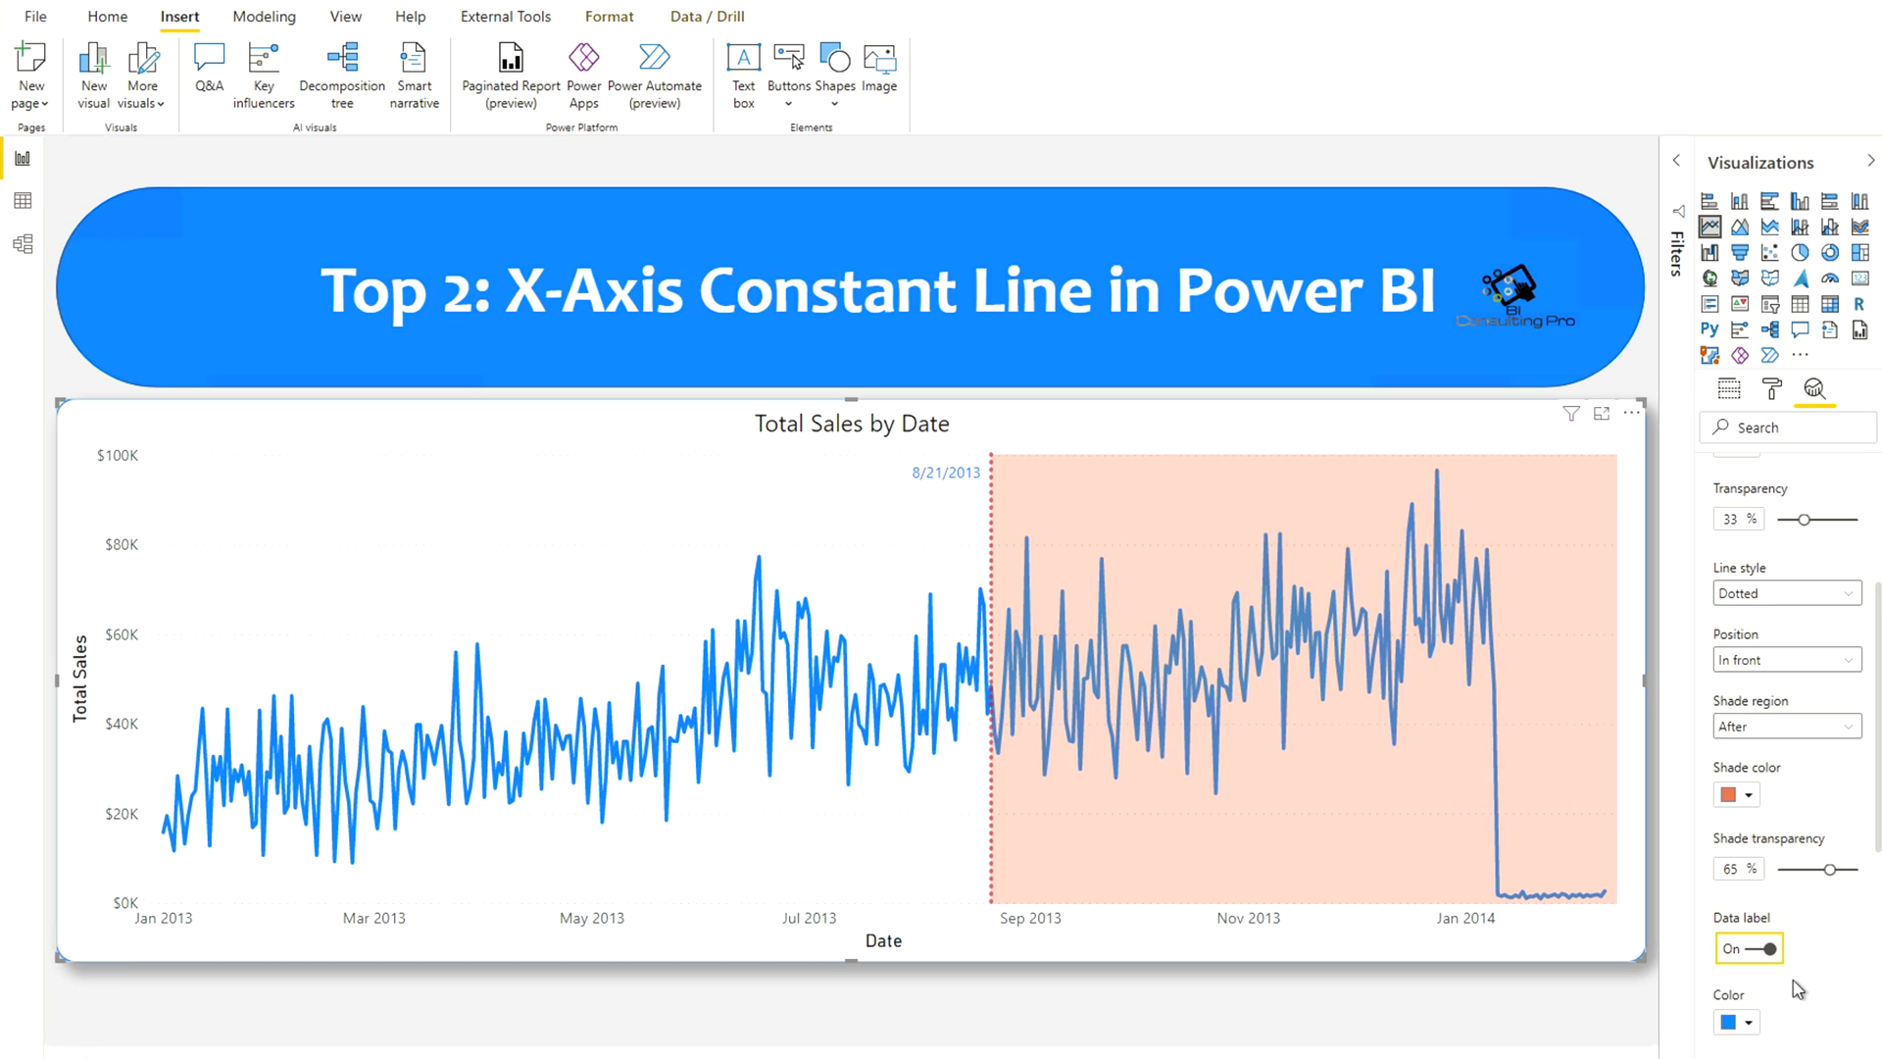
pyautogui.scroll(-1, 1797, 988)
pyautogui.scroll(-2, 1796, 988)
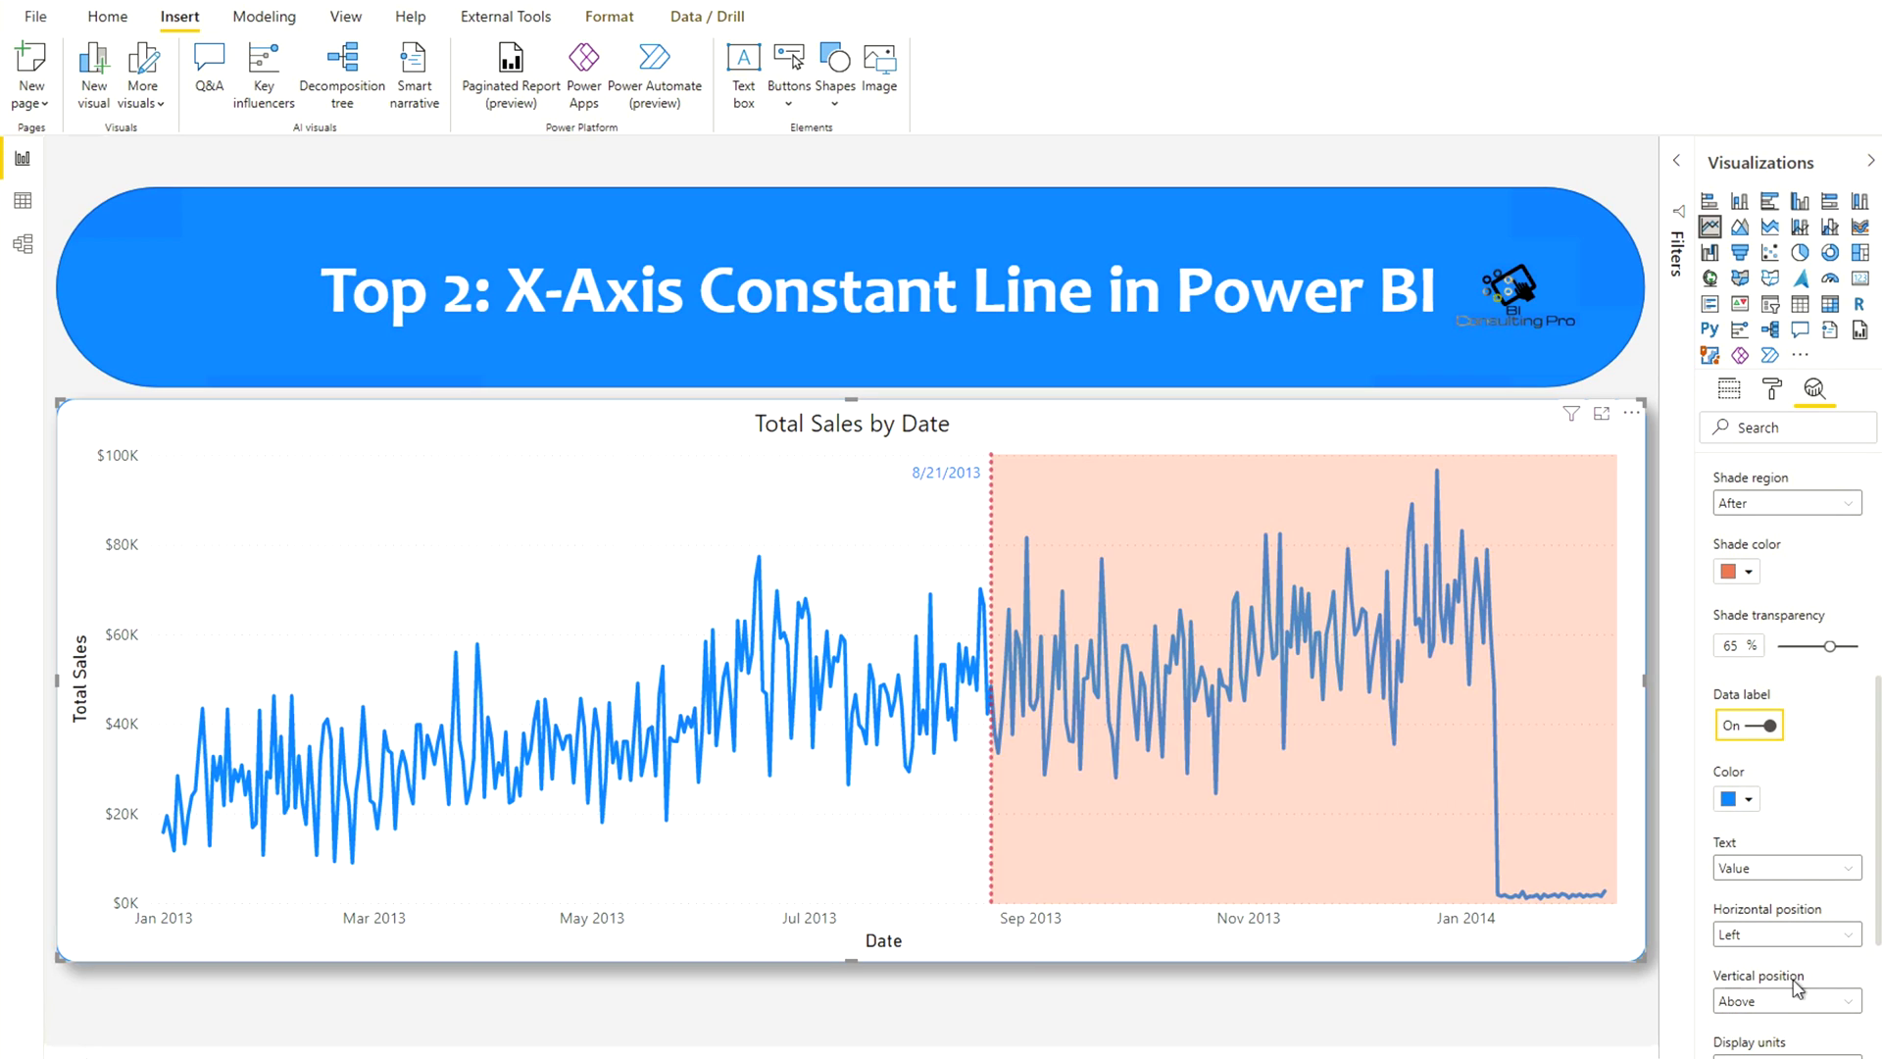
pyautogui.scroll(-1, 1797, 988)
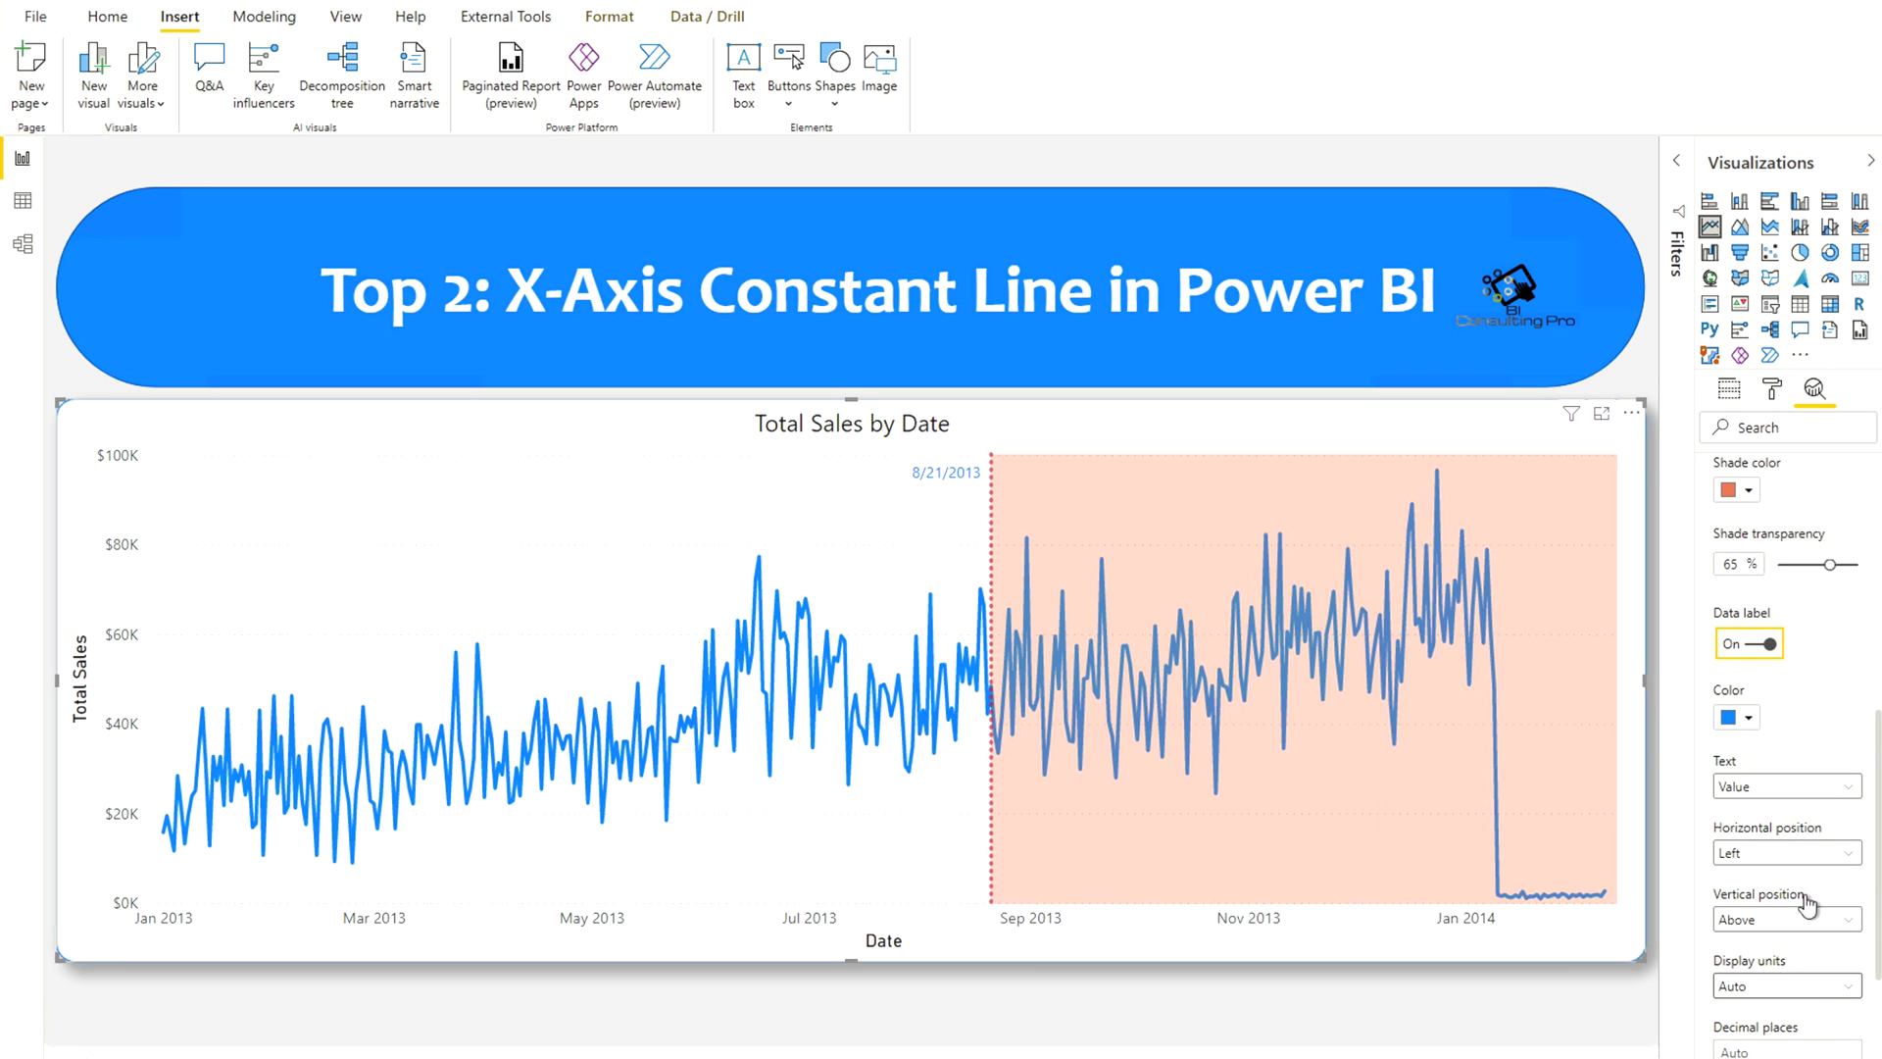
pyautogui.click(1784, 785)
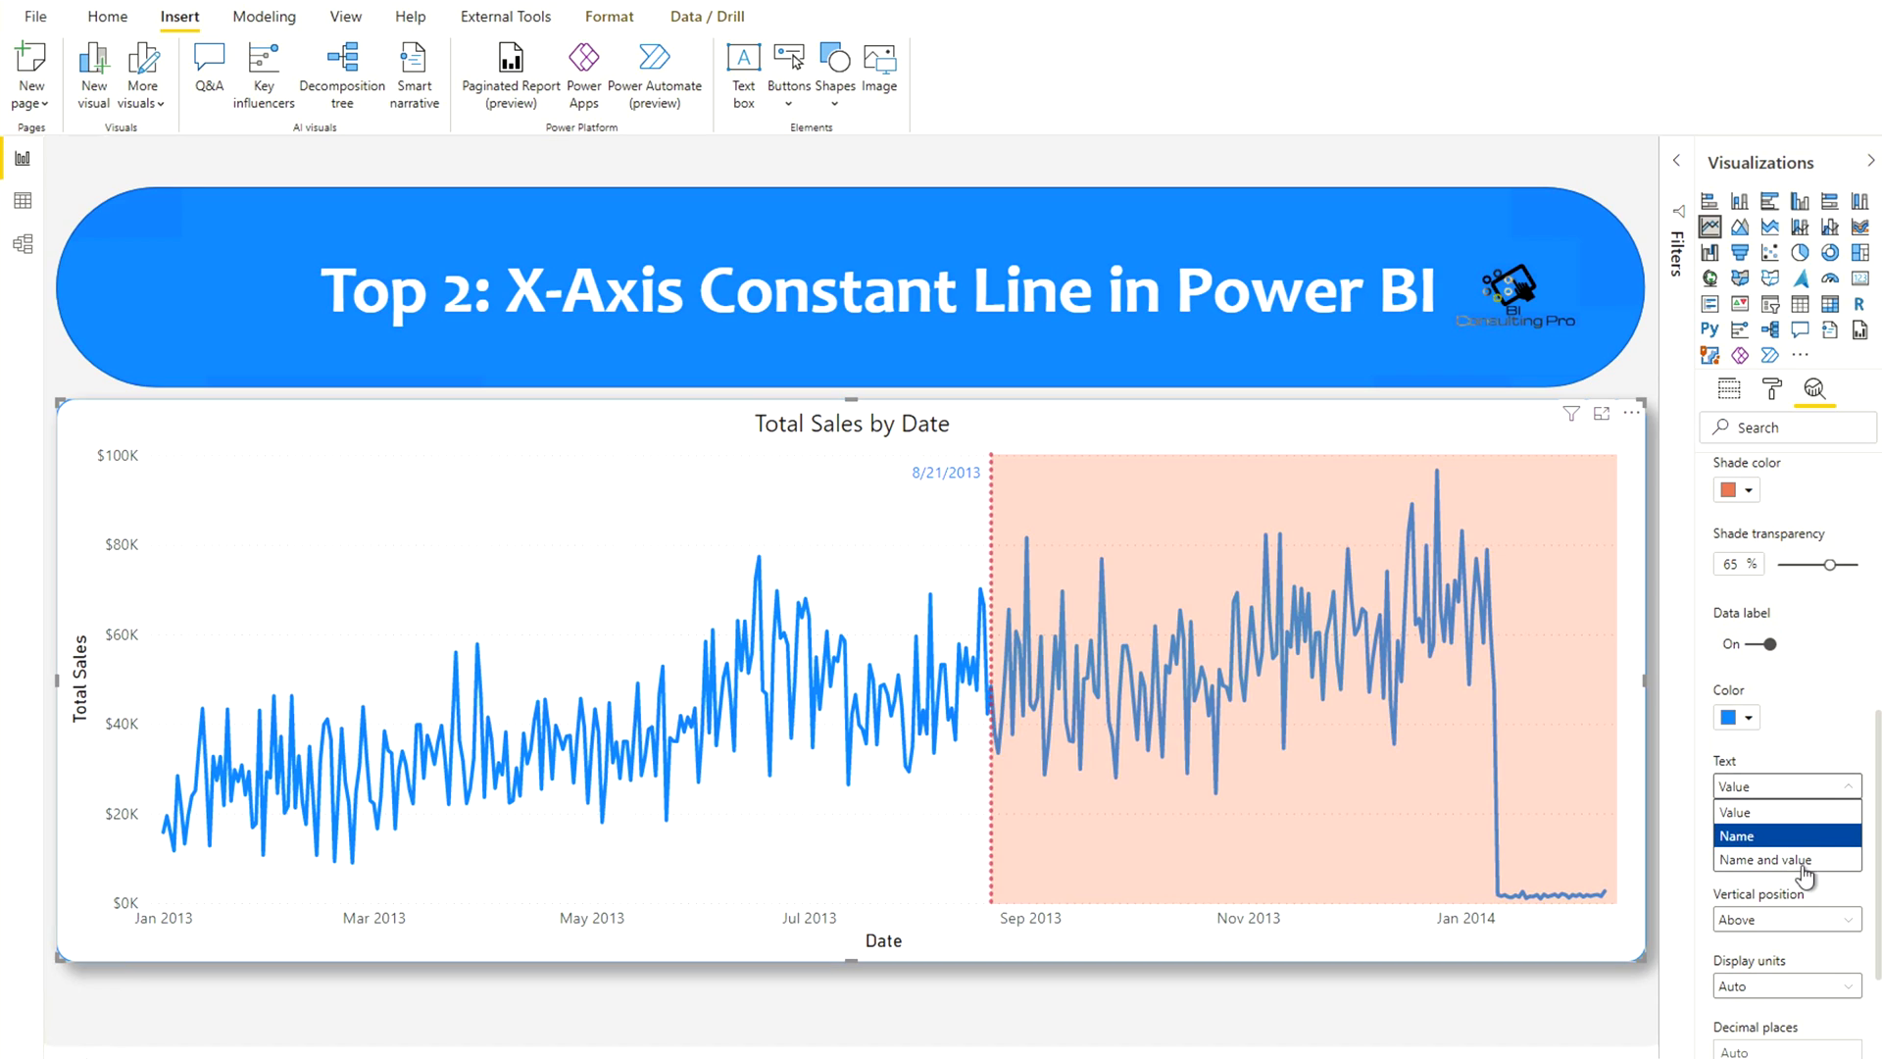
pyautogui.click(1835, 863)
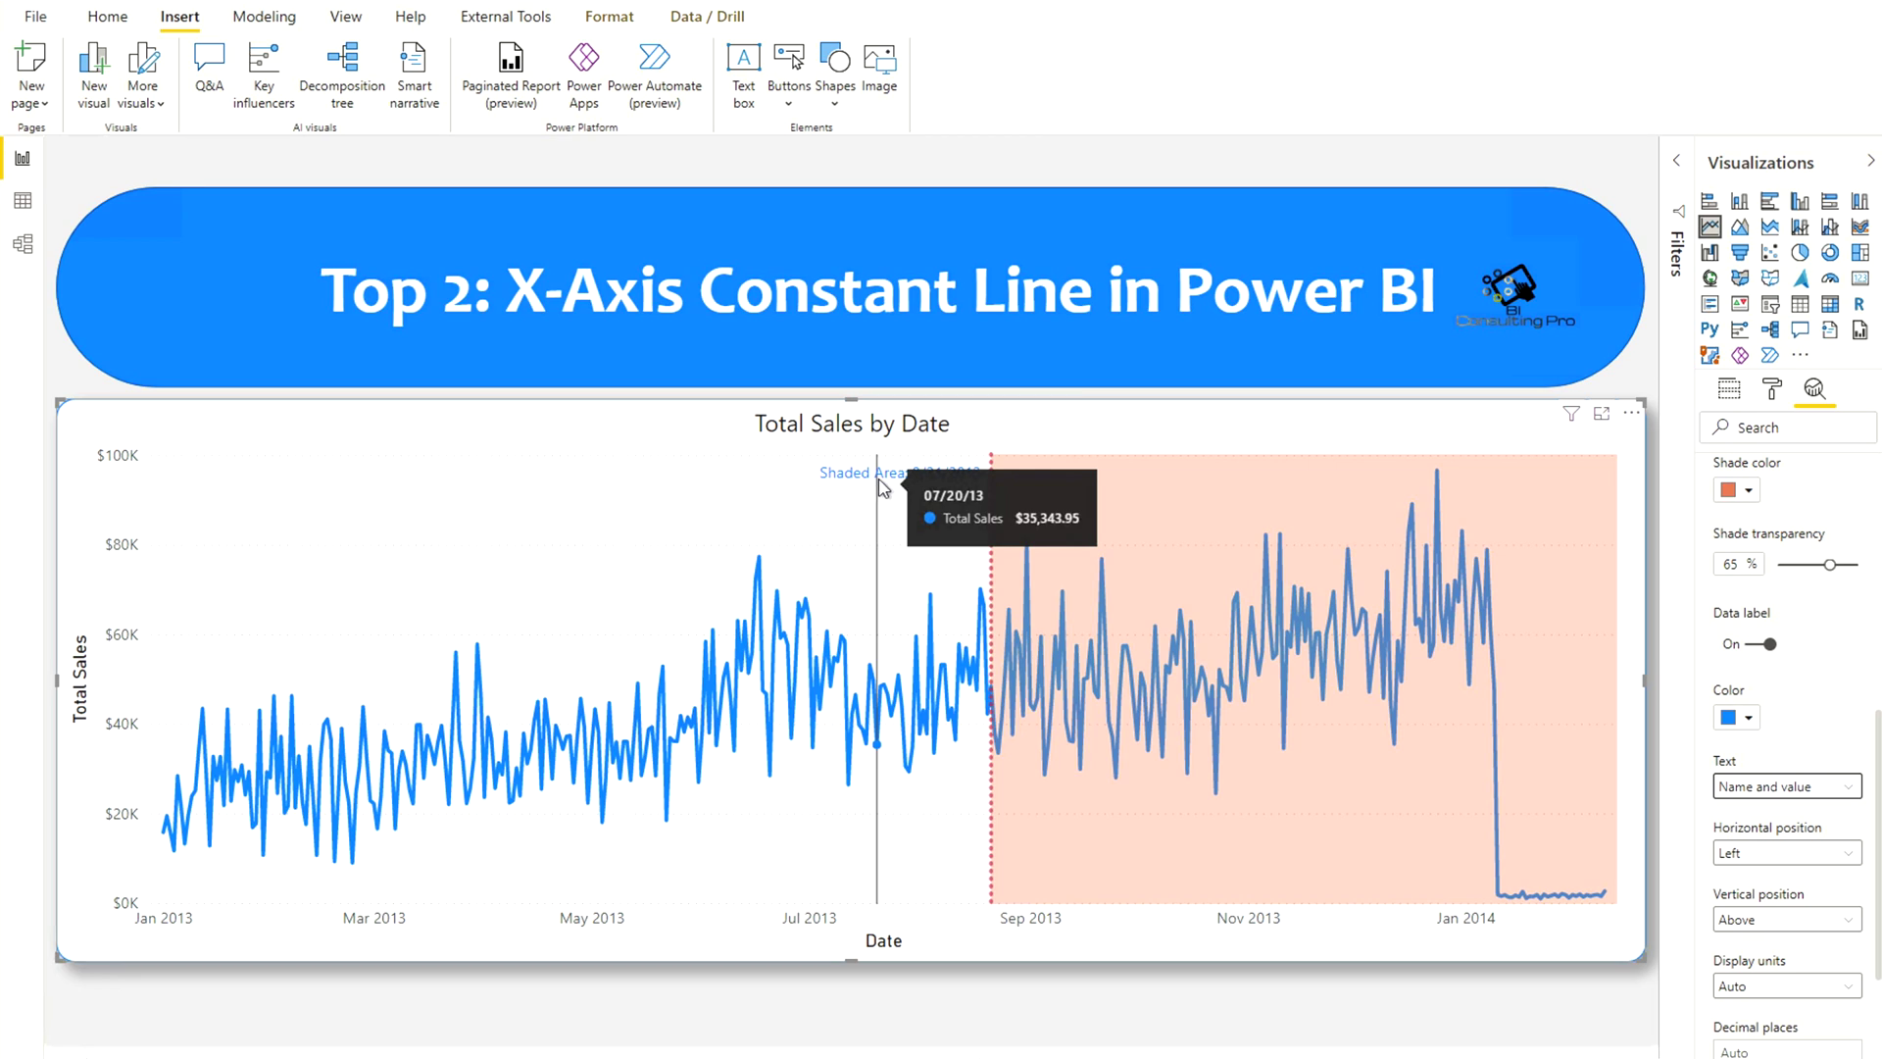
pyautogui.click(1841, 860)
pyautogui.click(1812, 699)
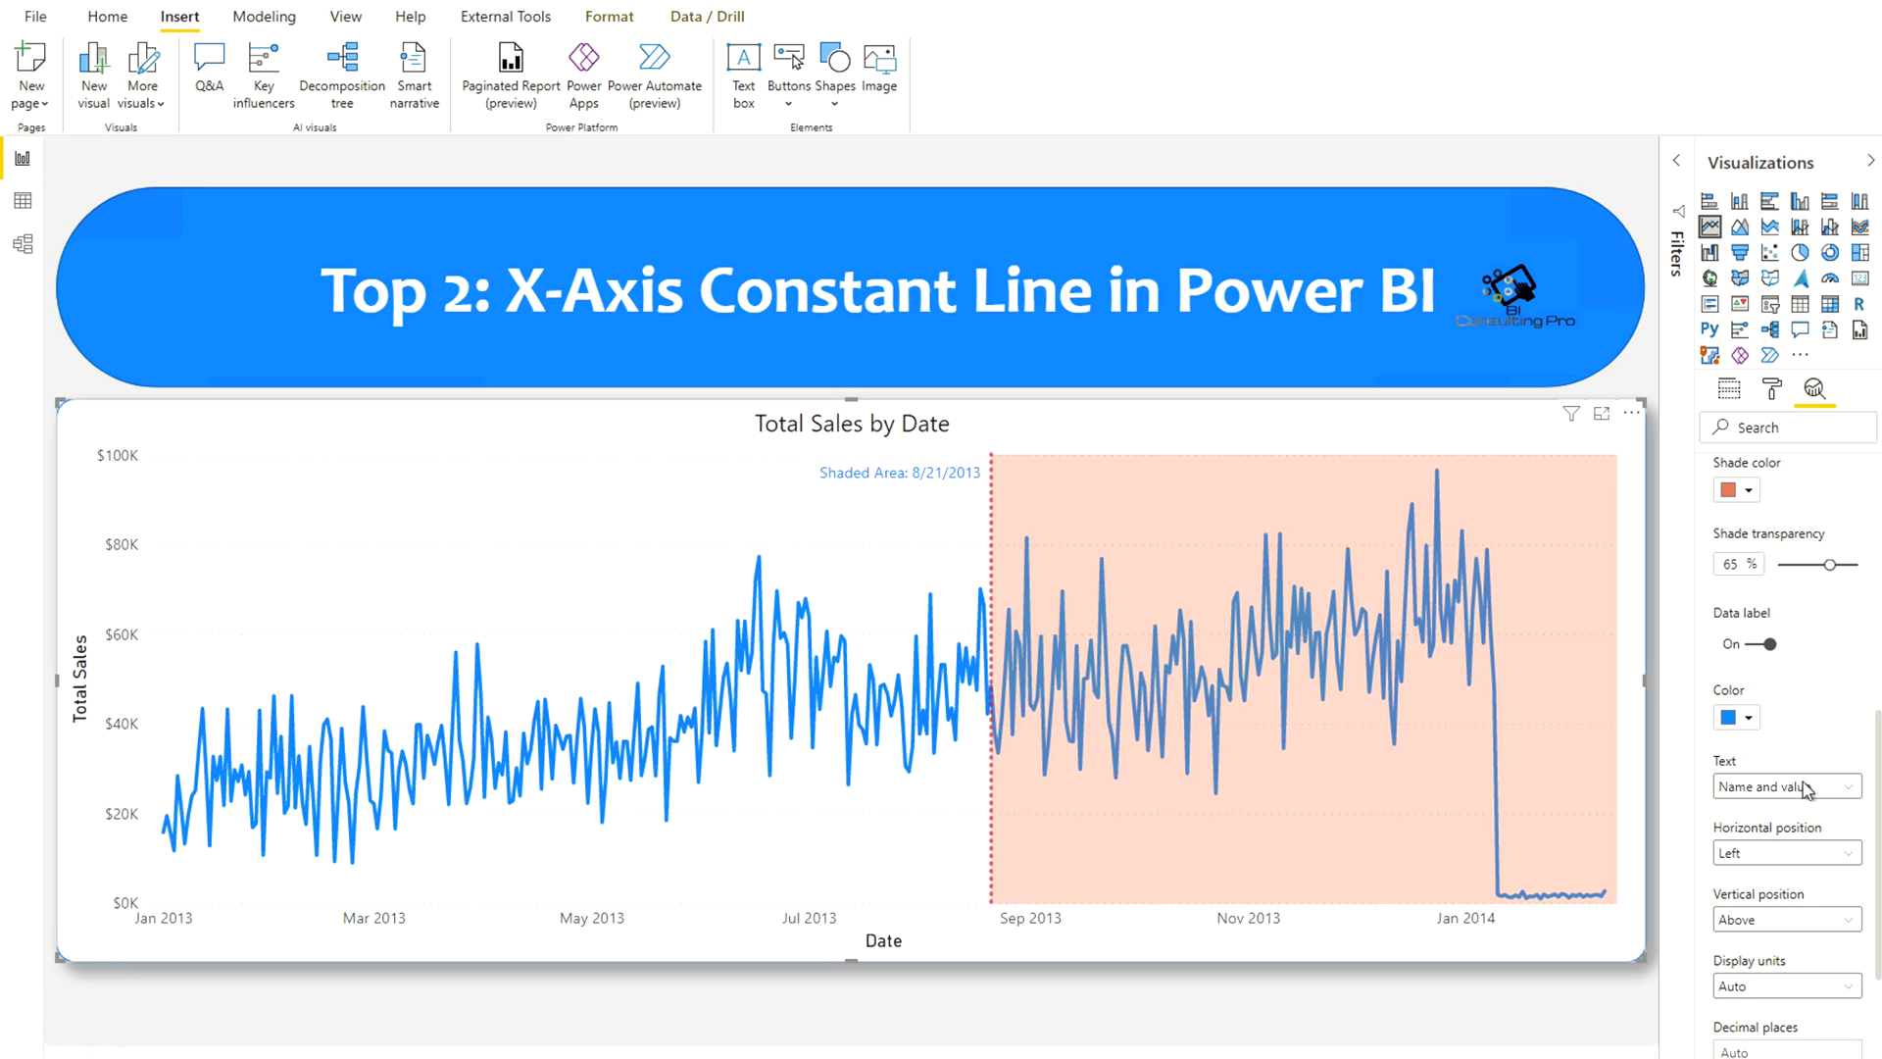
pyautogui.scroll(-2, 1796, 1037)
pyautogui.scroll(8, 1842, 686)
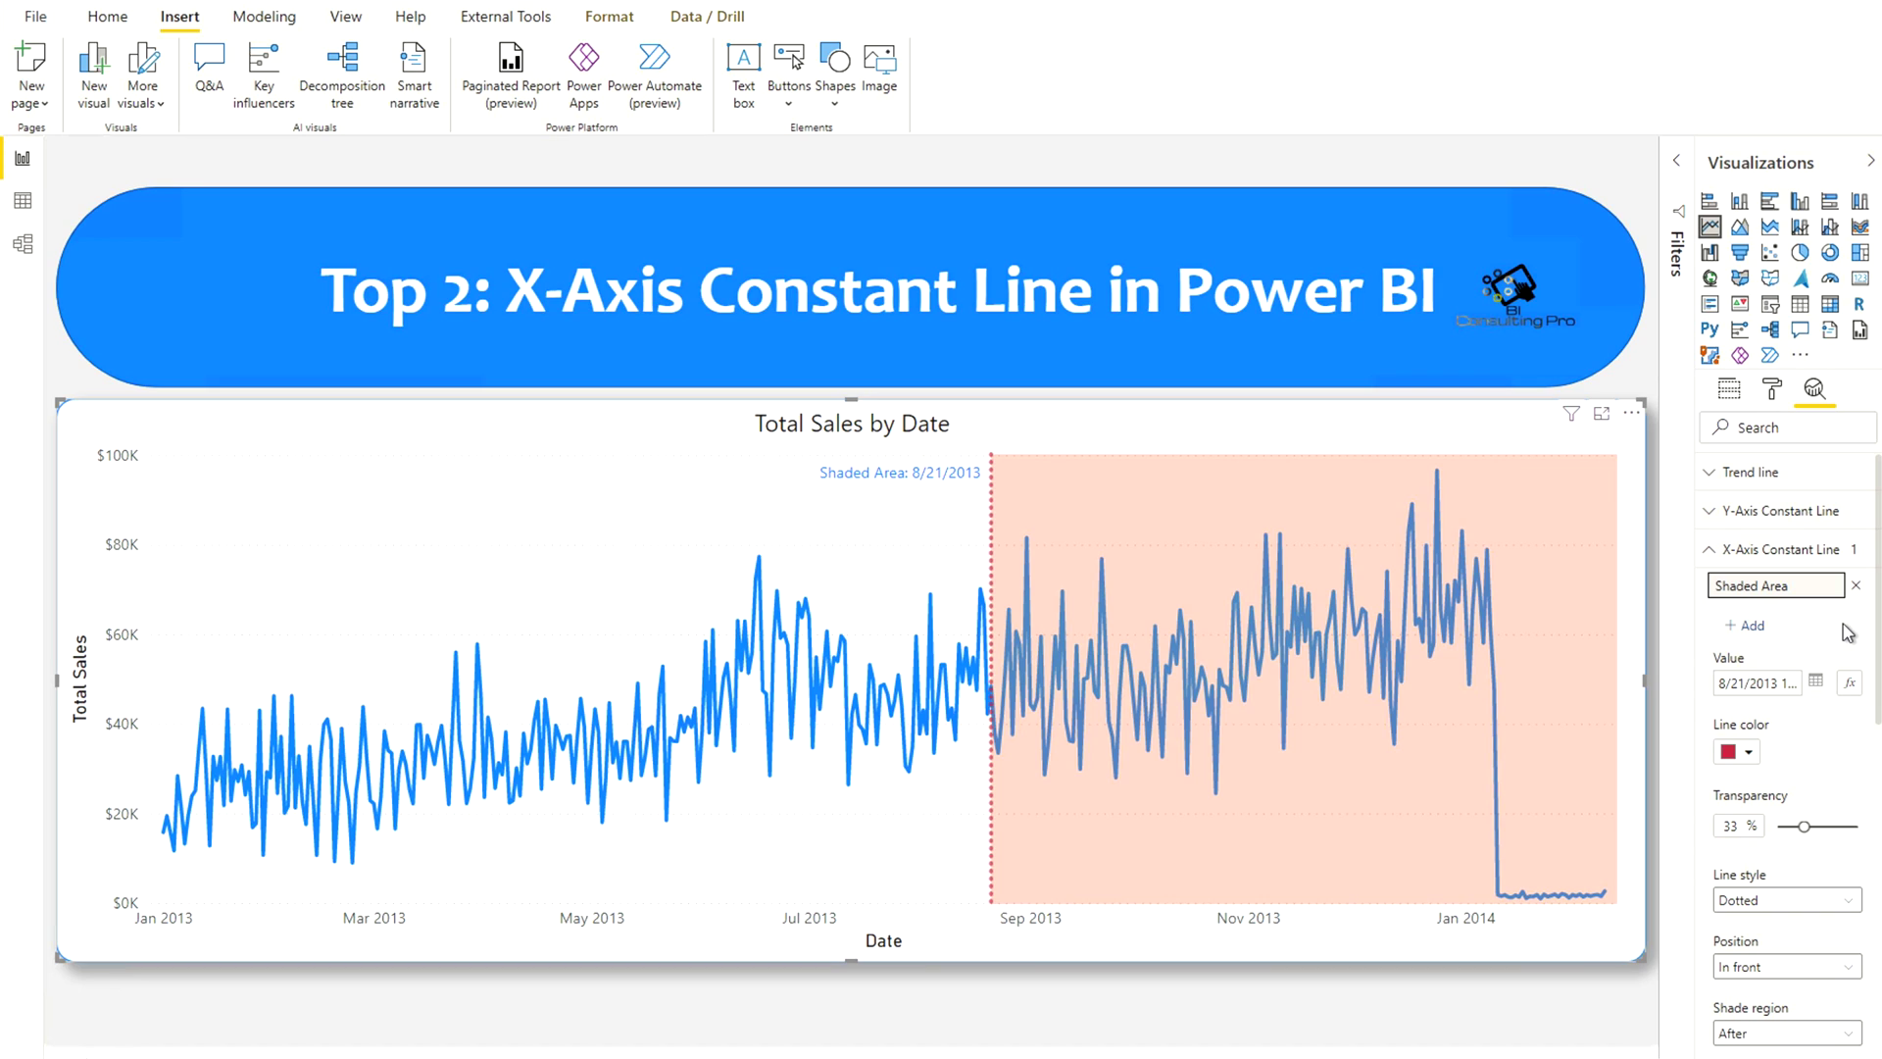
# Step: Add a second X-axis constant line to the Total Sales by Date chart with the value 12/30/2013
pyautogui.click(1744, 628)
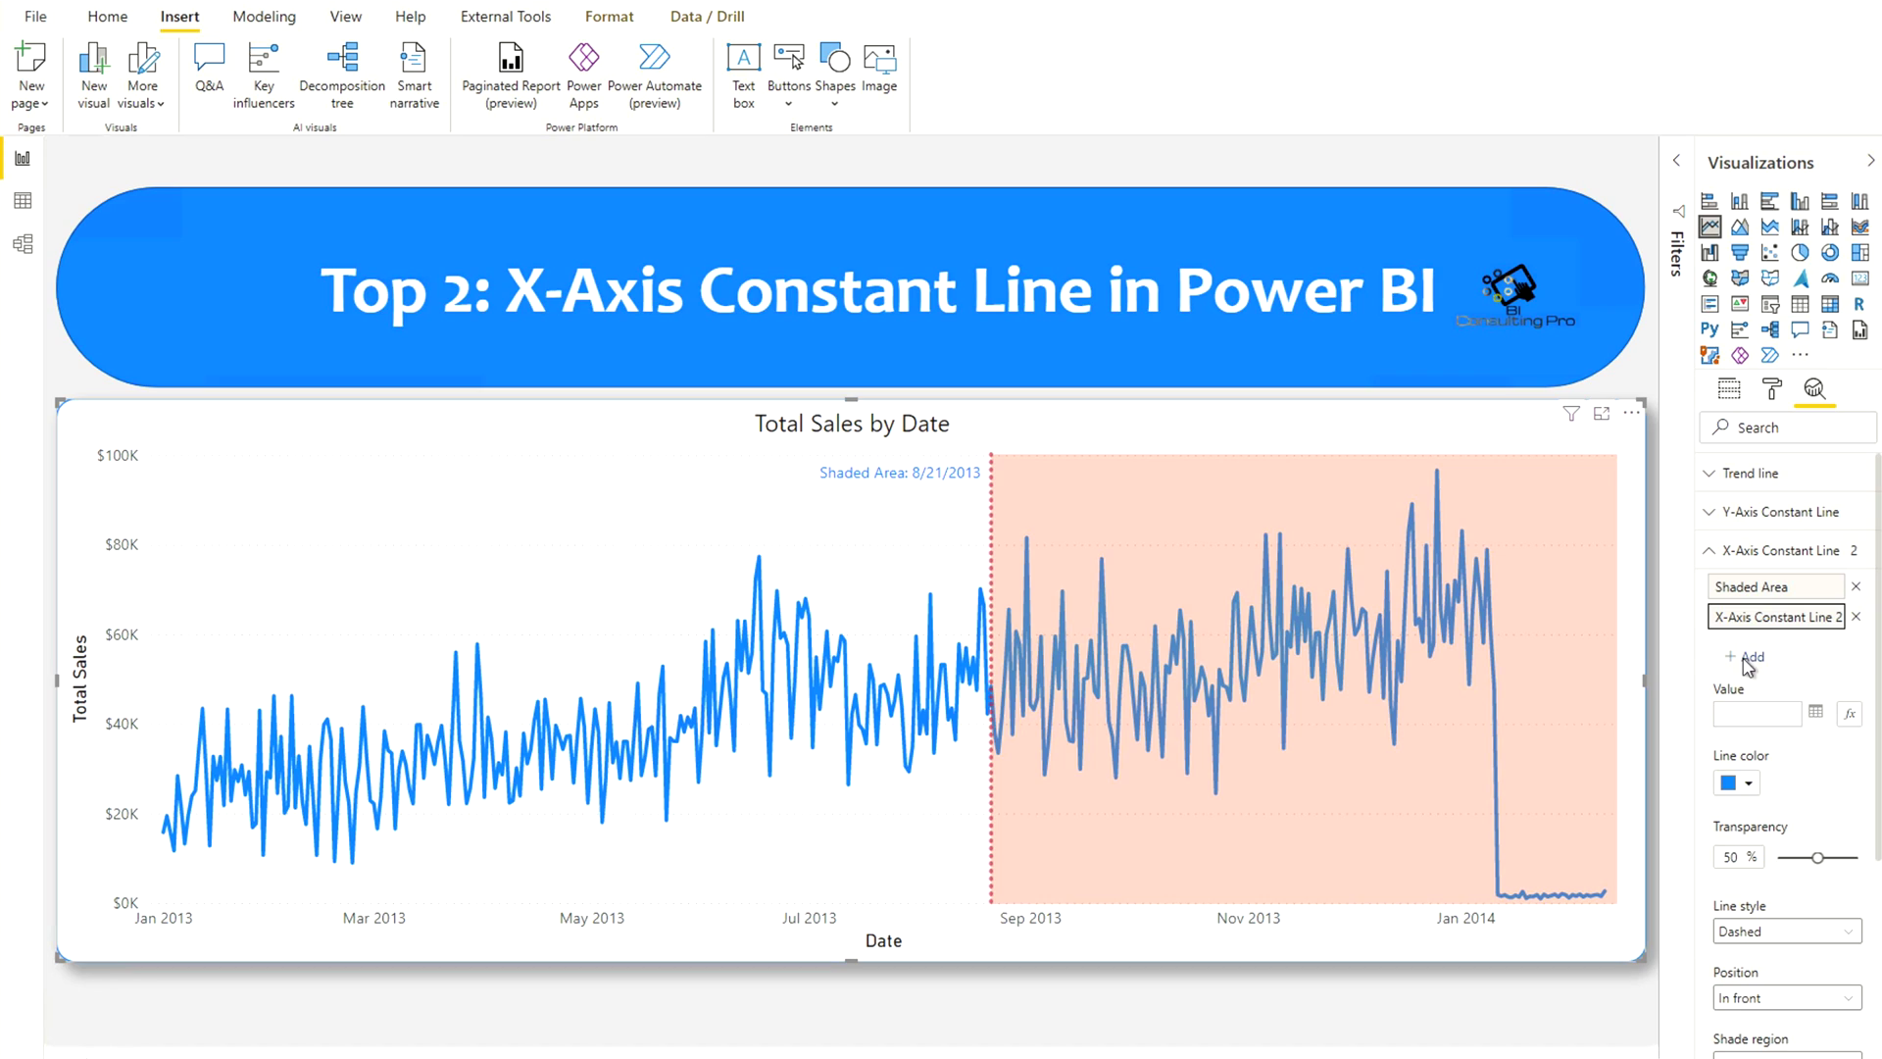
pyautogui.click(1751, 714)
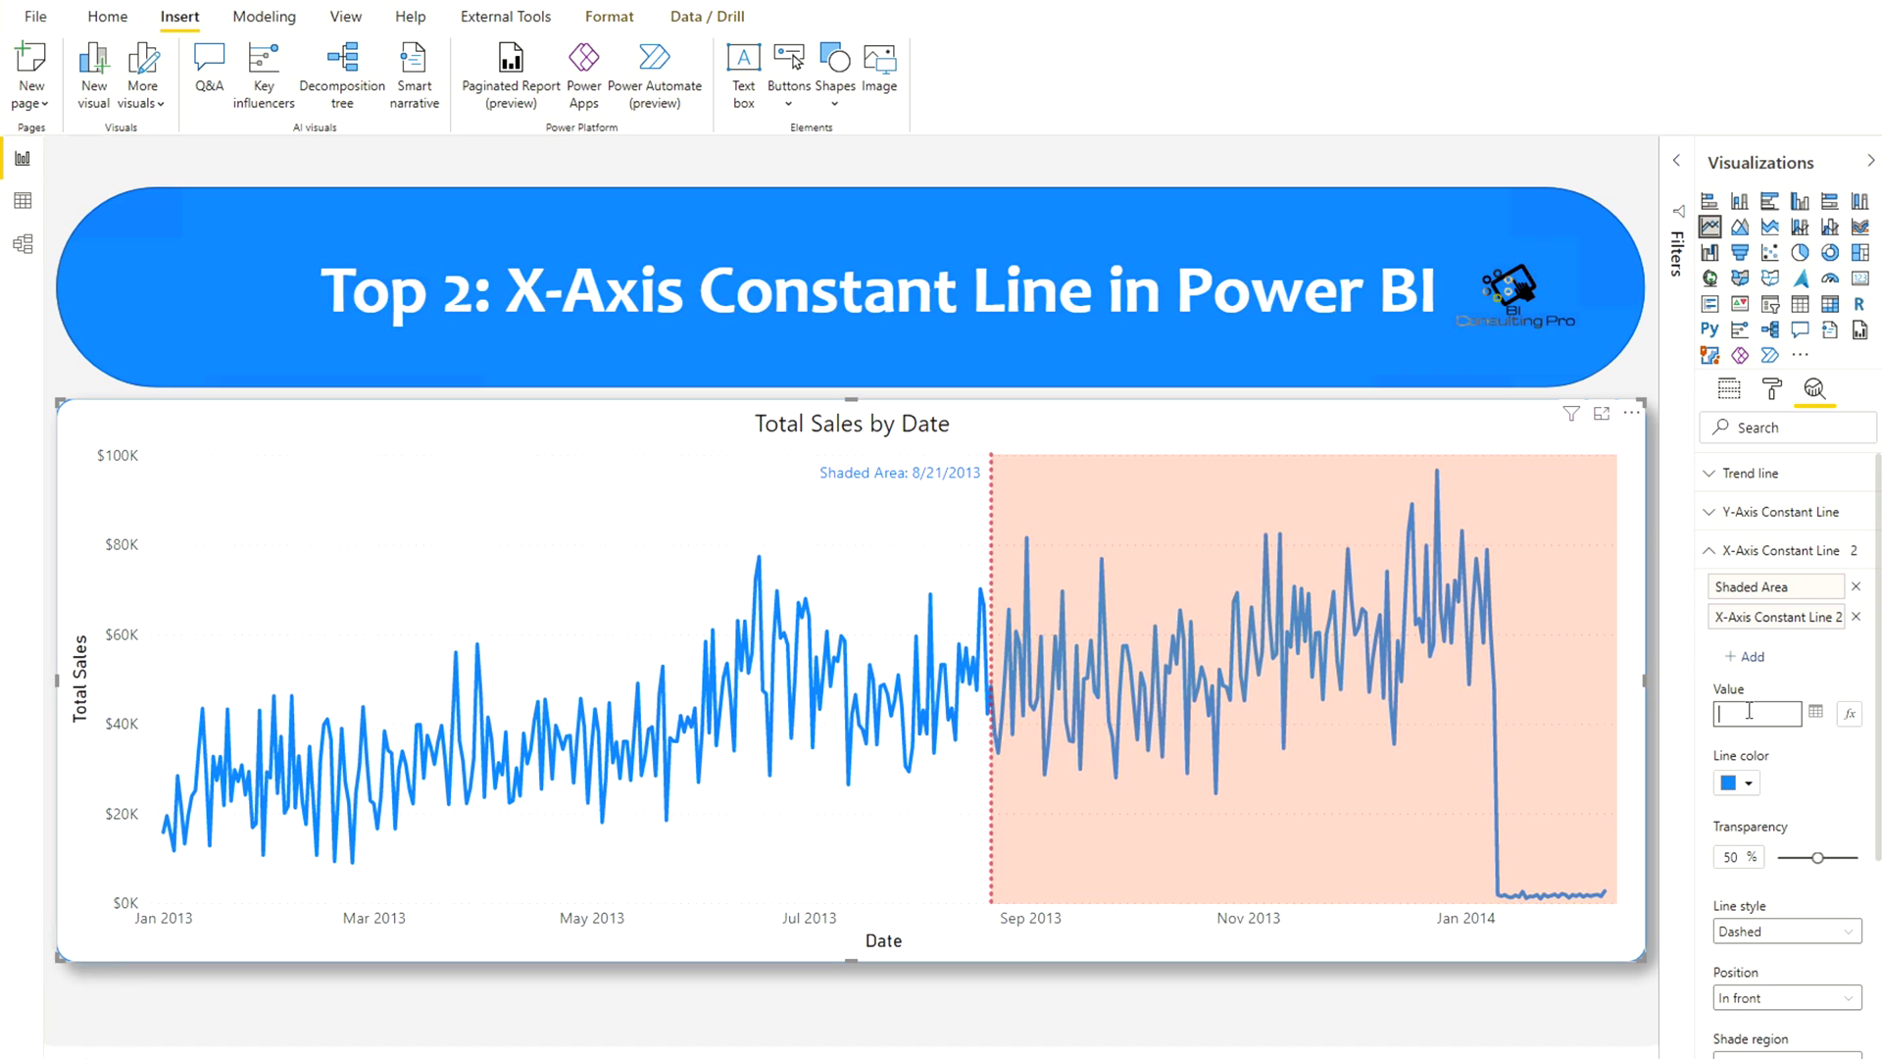
pyautogui.write('12/30/2013')
# Step: Format the second X-axis constant line as red and dotted
pyautogui.click(1737, 783)
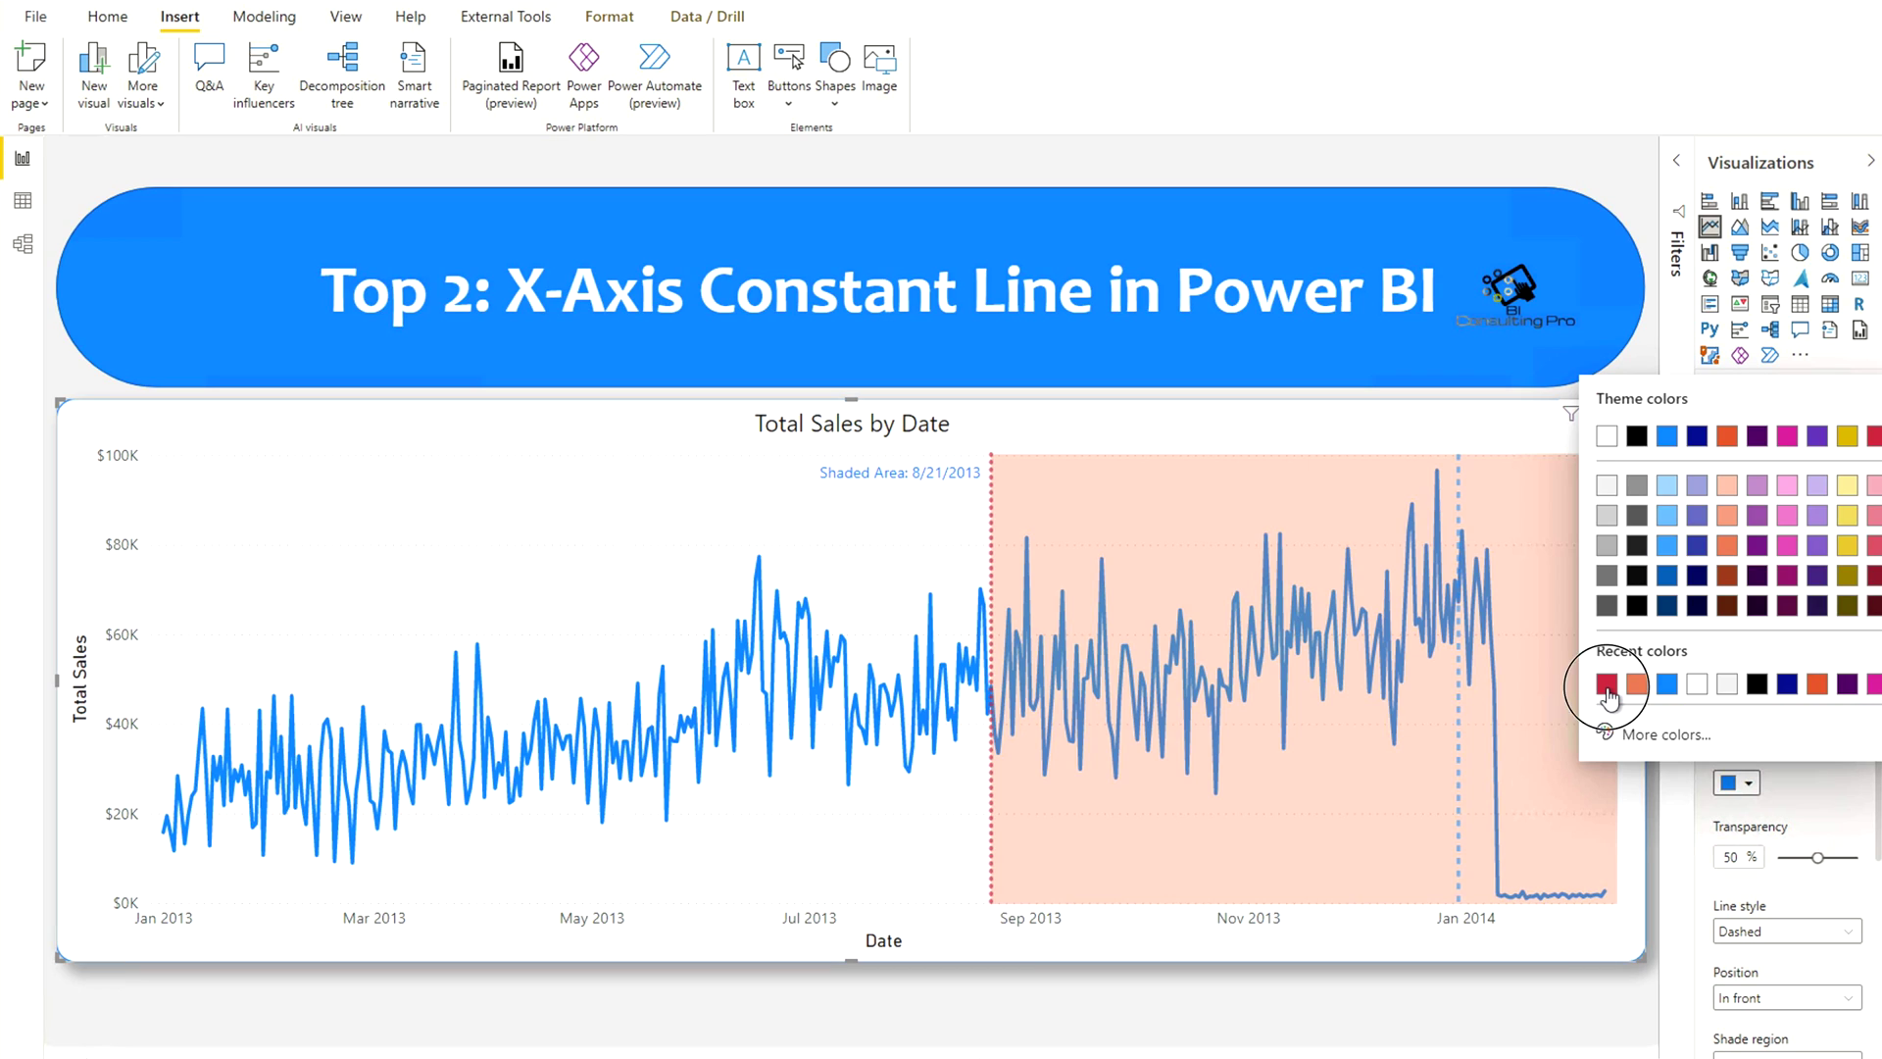
pyautogui.click(1606, 685)
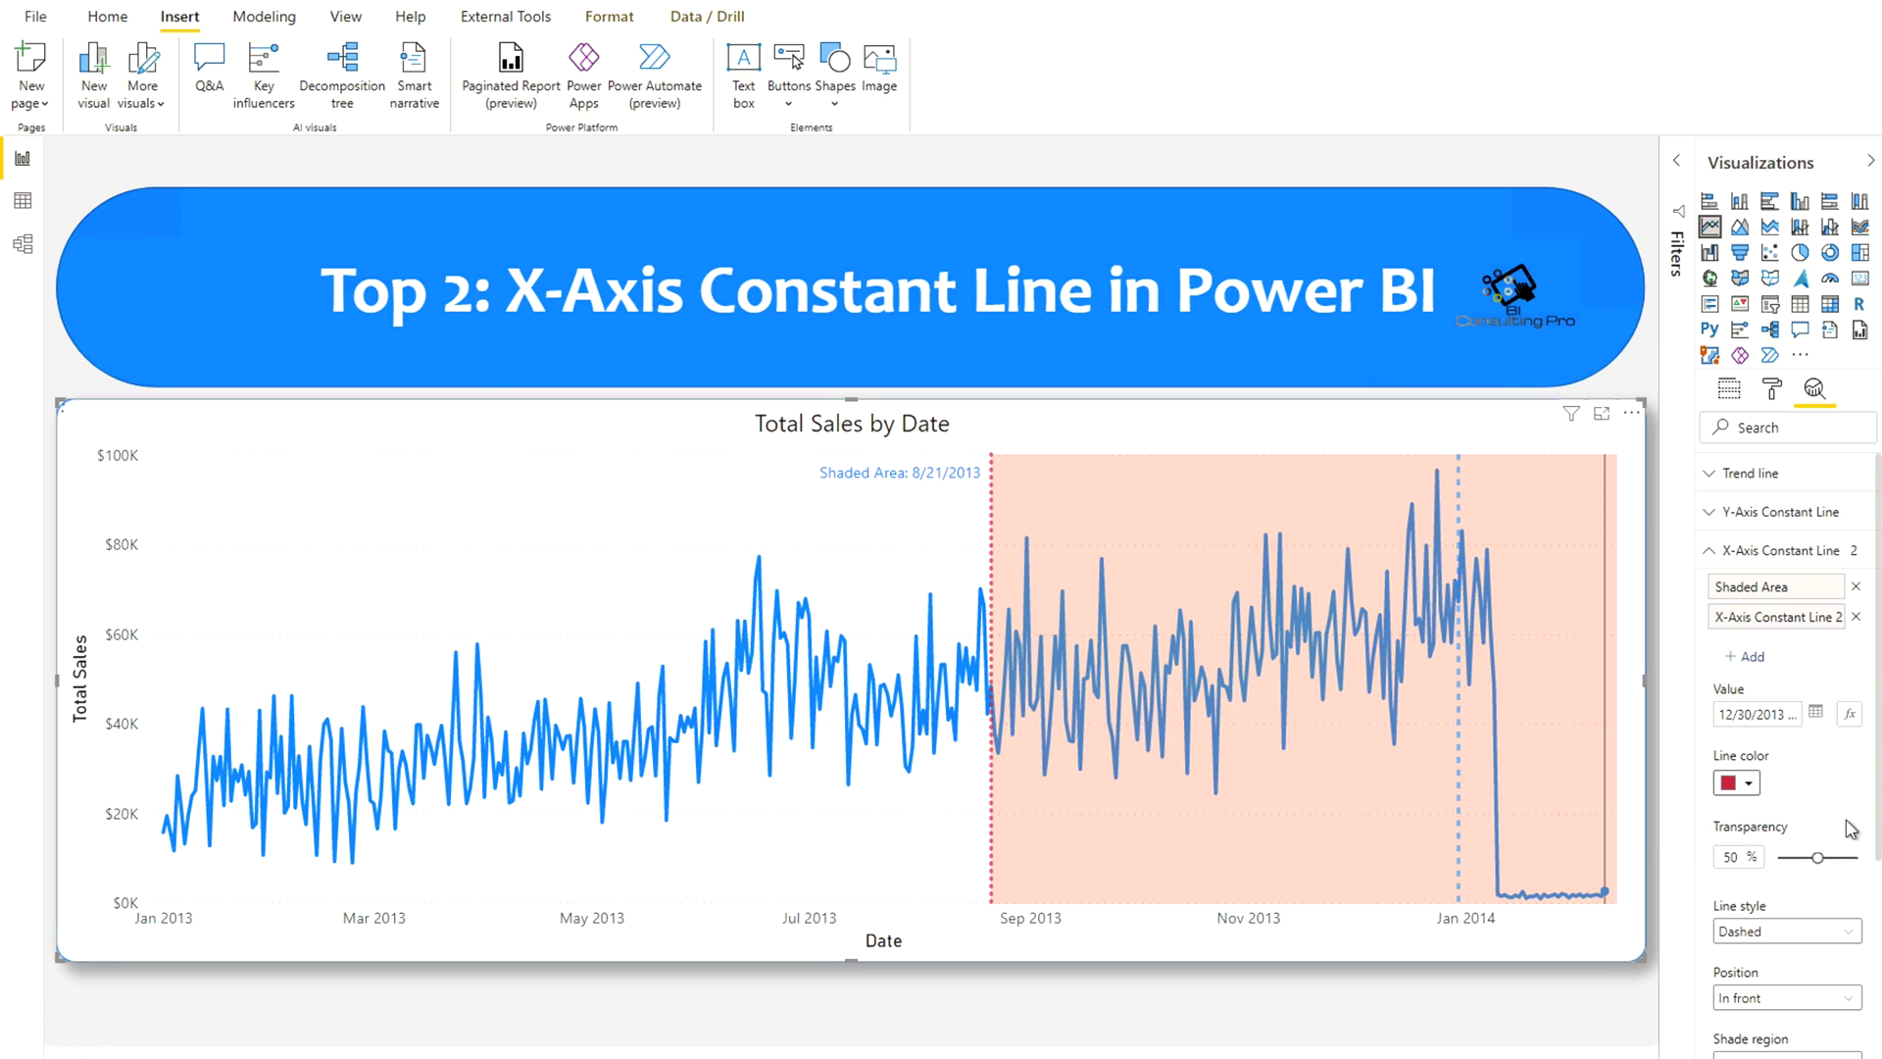
pyautogui.click(1776, 933)
pyautogui.click(1735, 1004)
# Step: Turn on the second constant line's data label and set its text to Name and value
pyautogui.scroll(-2, 1764, 1020)
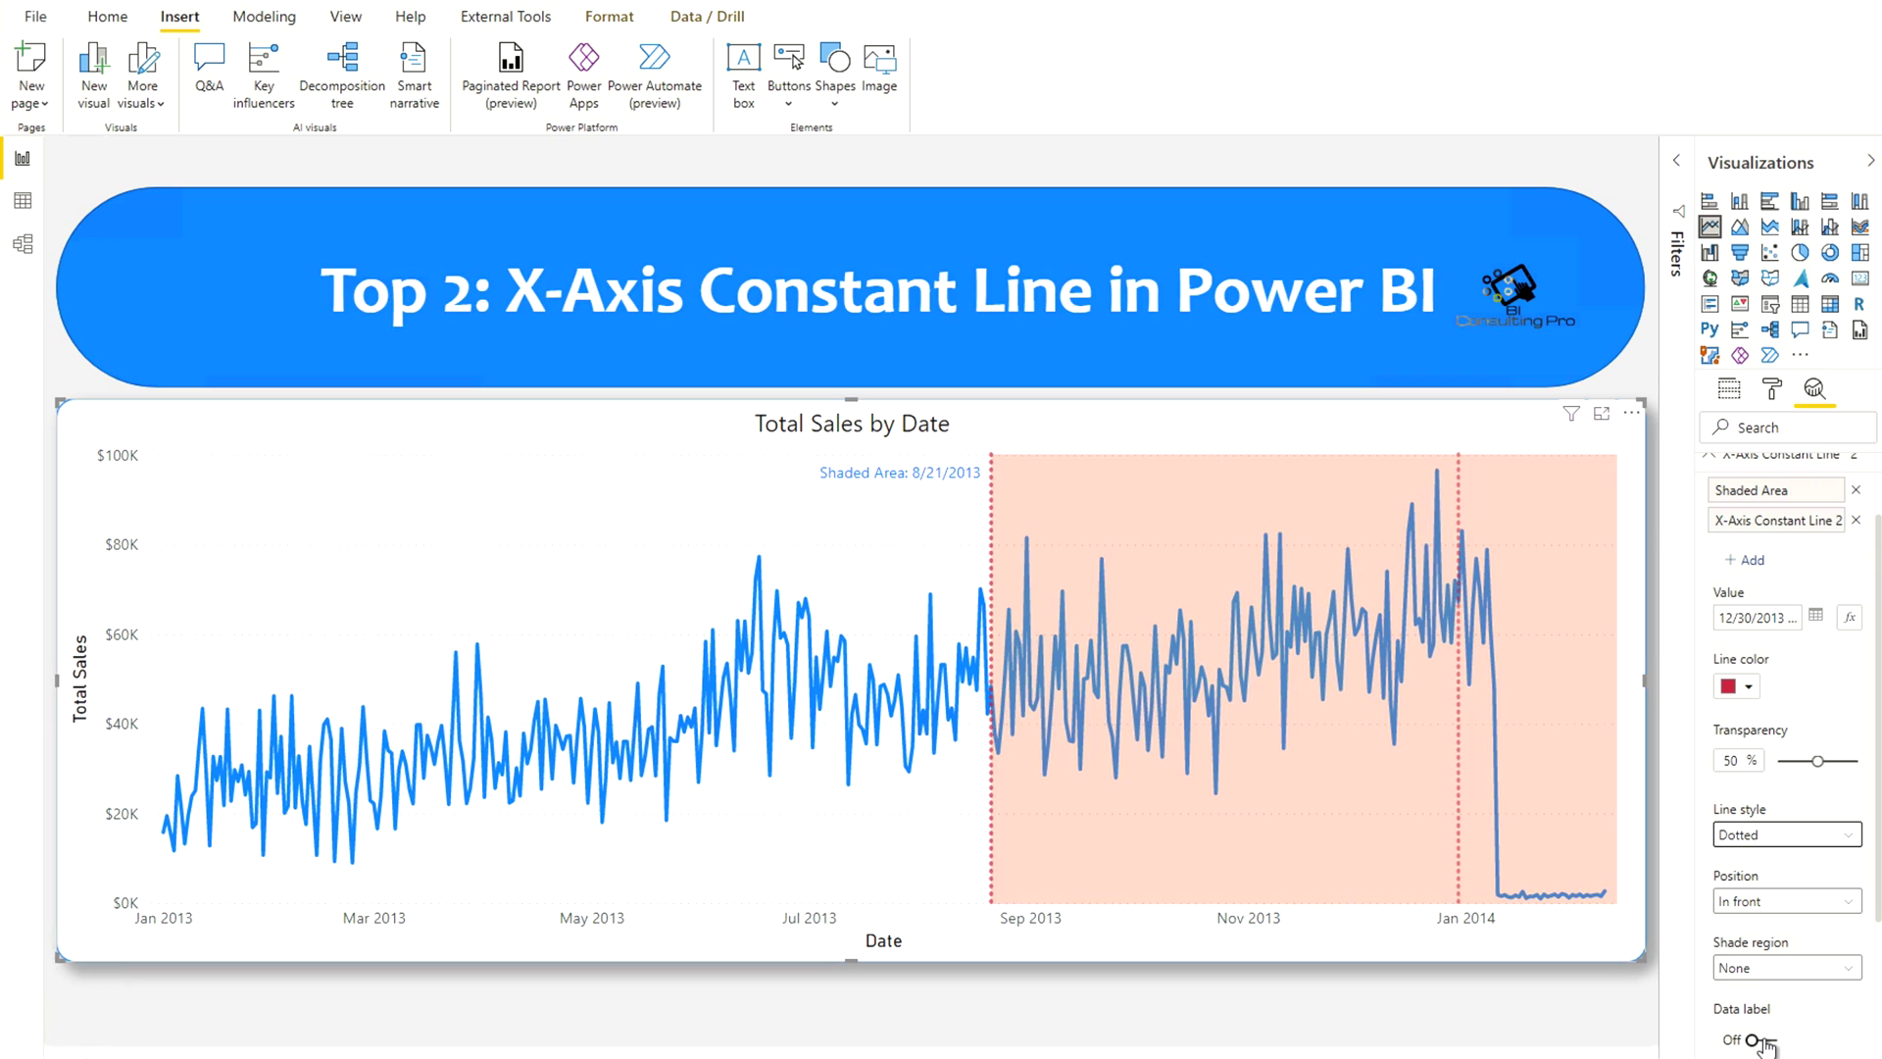
pyautogui.click(1760, 1040)
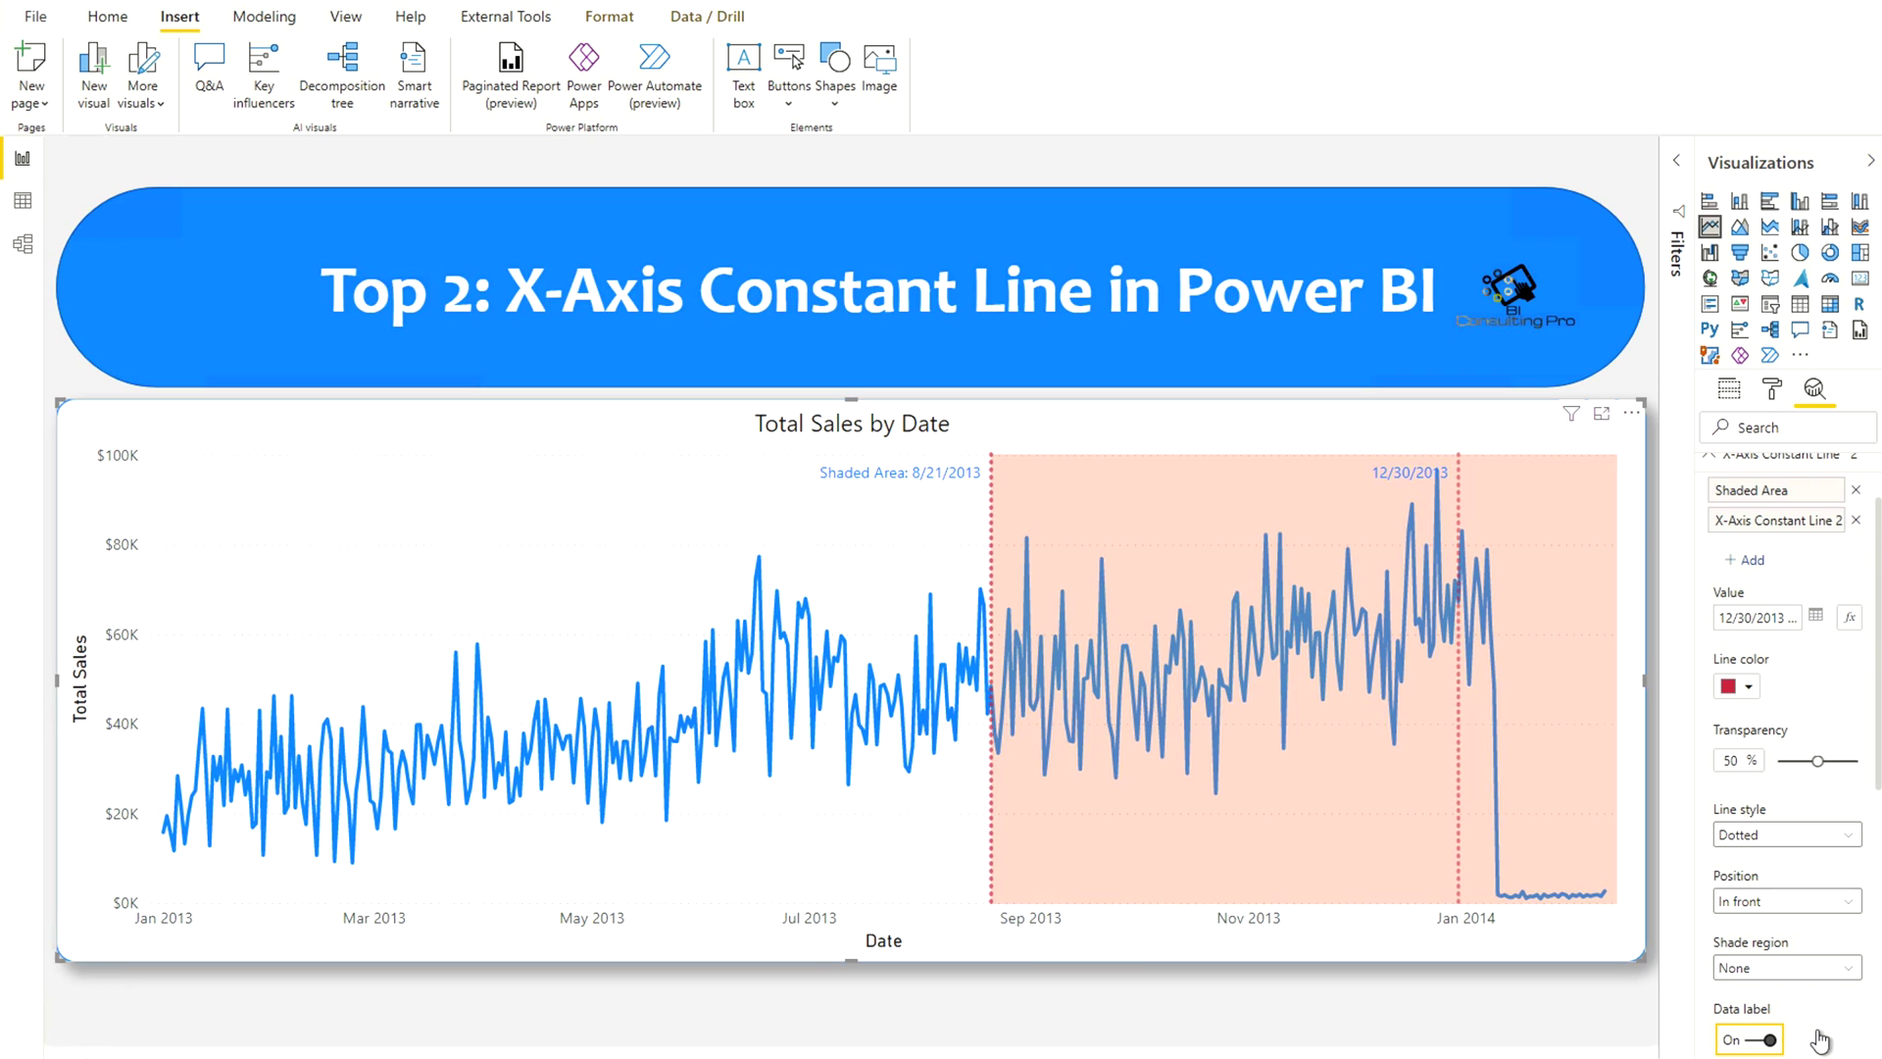
pyautogui.scroll(-3, 1814, 1020)
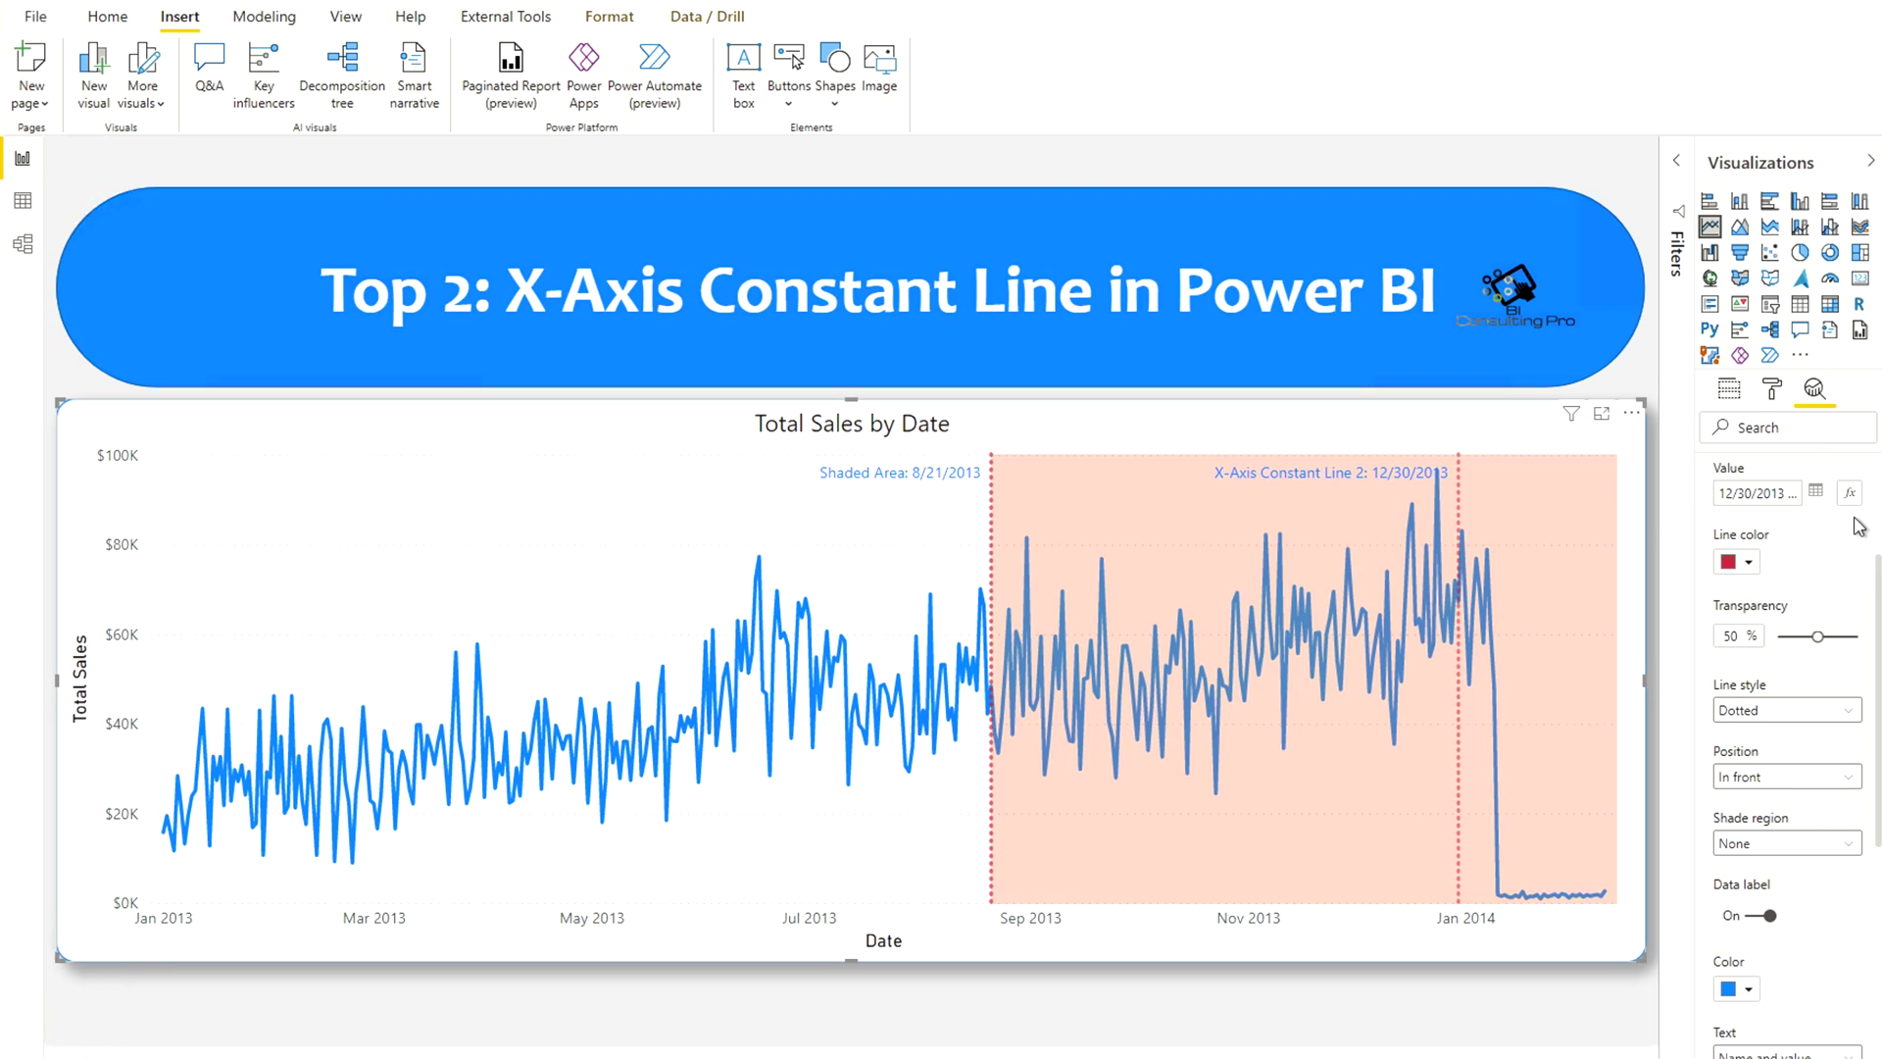
pyautogui.click(1655, 888)
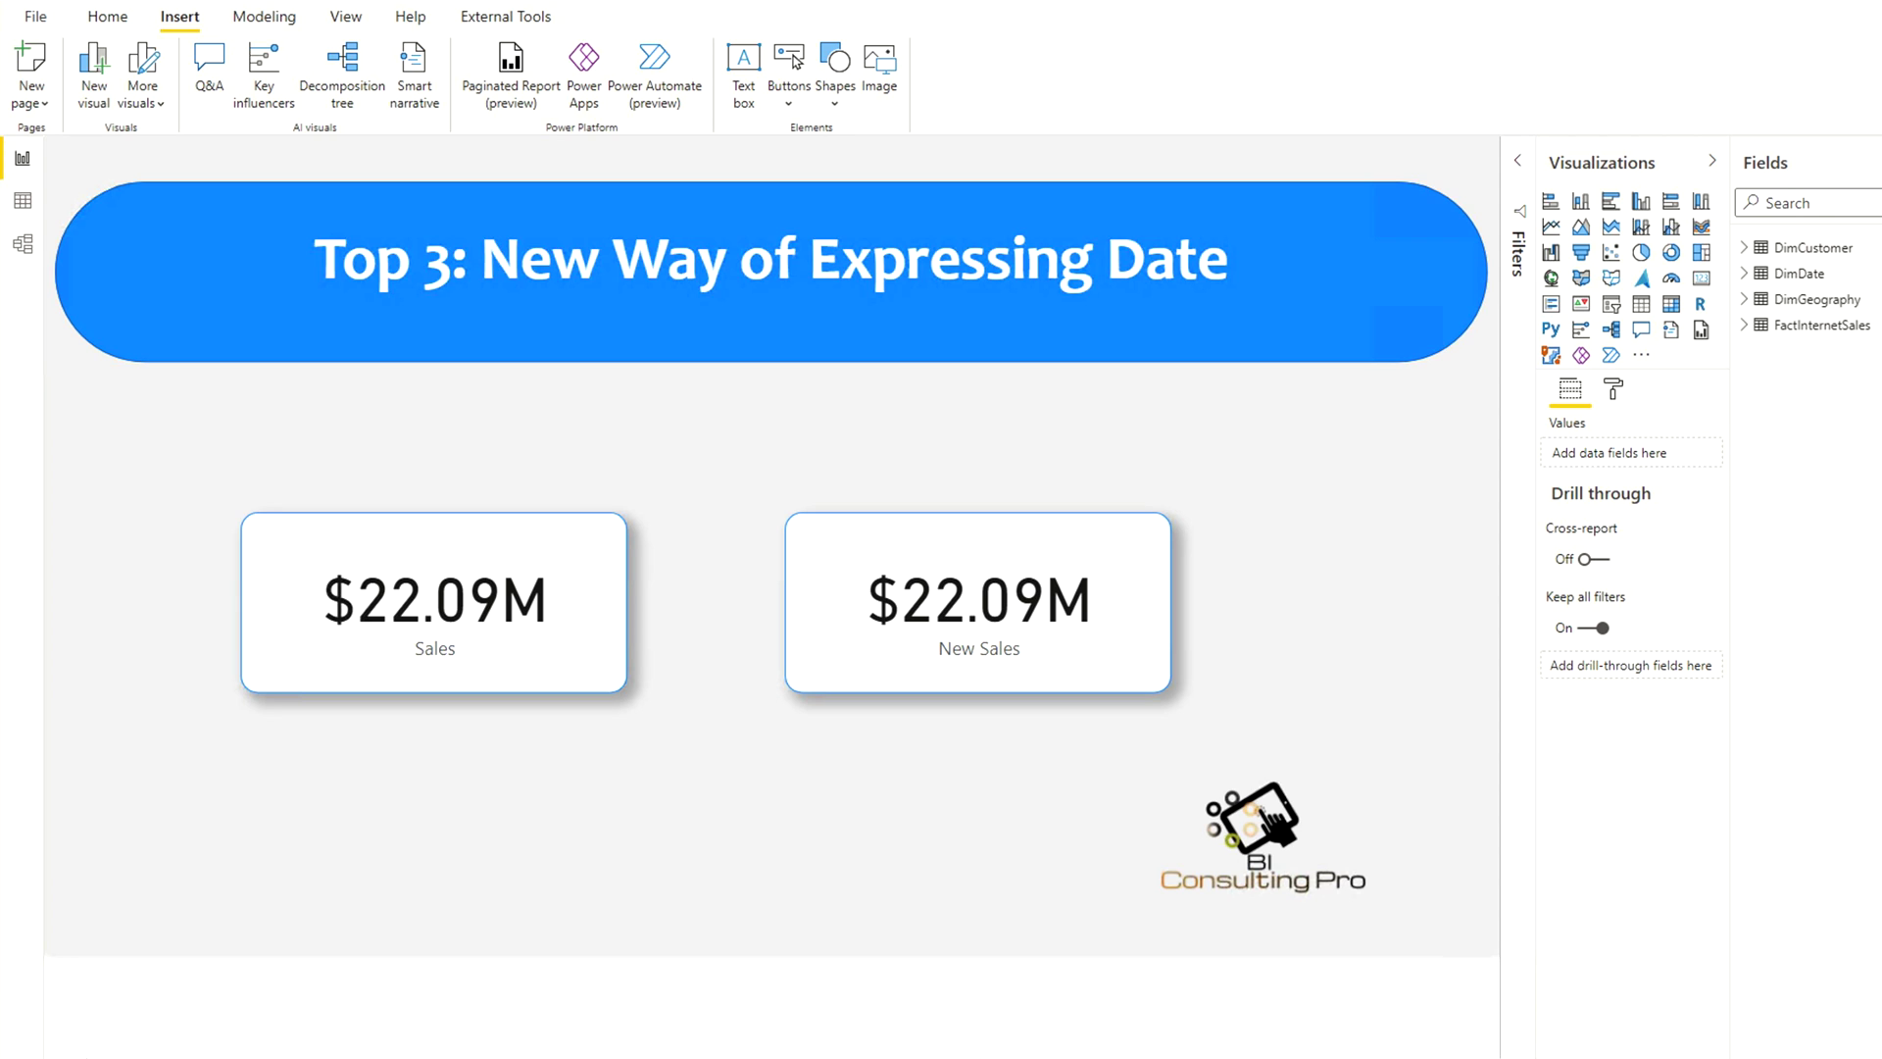
# Step: Search the fields for "sales" and open the formula of the Sales measure in FactInternetSales
pyautogui.click(1808, 196)
pyautogui.write('sales')
pyautogui.click(1785, 998)
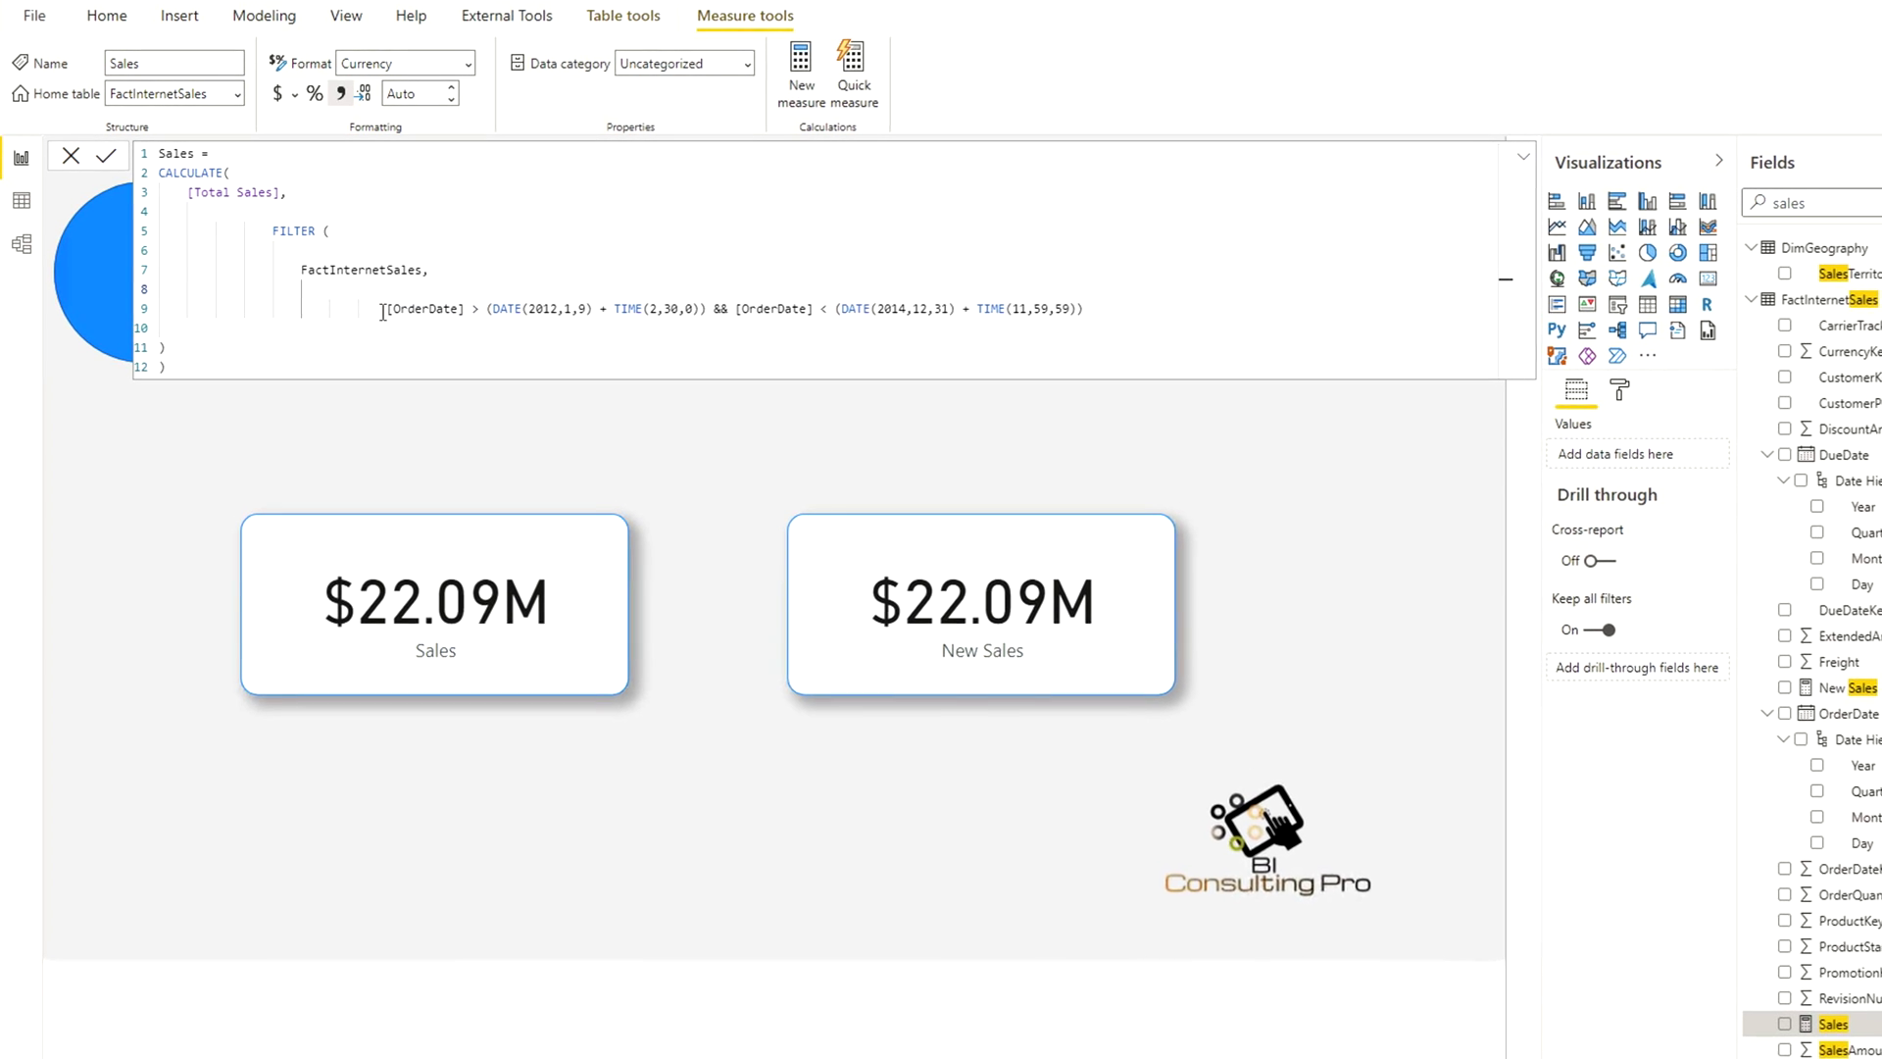
# Step: Examine the DATE and TIME conditions on OrderDate in the Sales measure's filter and close the formula without changes
pyautogui.moveTo(382, 311); pyautogui.dragTo(718, 340)
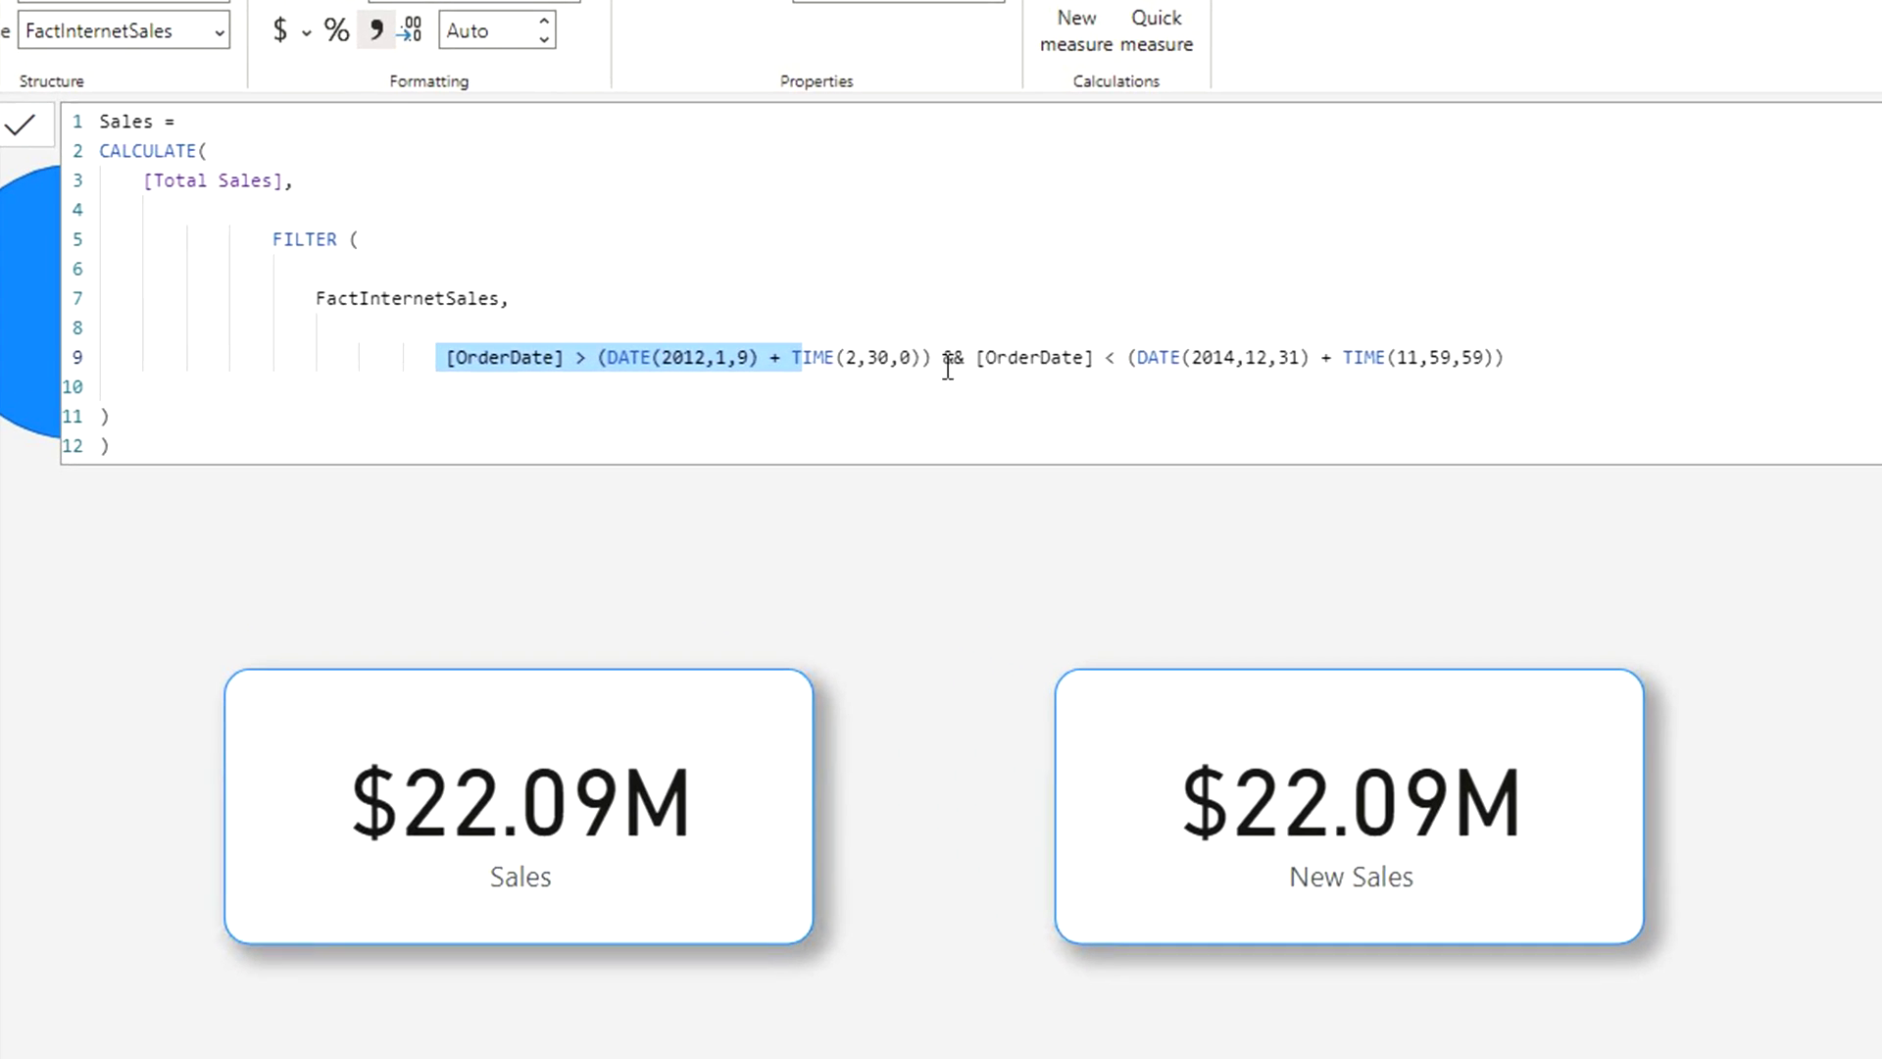
pyautogui.click(948, 358)
pyautogui.moveTo(1521, 372); pyautogui.dragTo(1220, 339)
pyautogui.moveTo(1418, 364); pyautogui.dragTo(1357, 368)
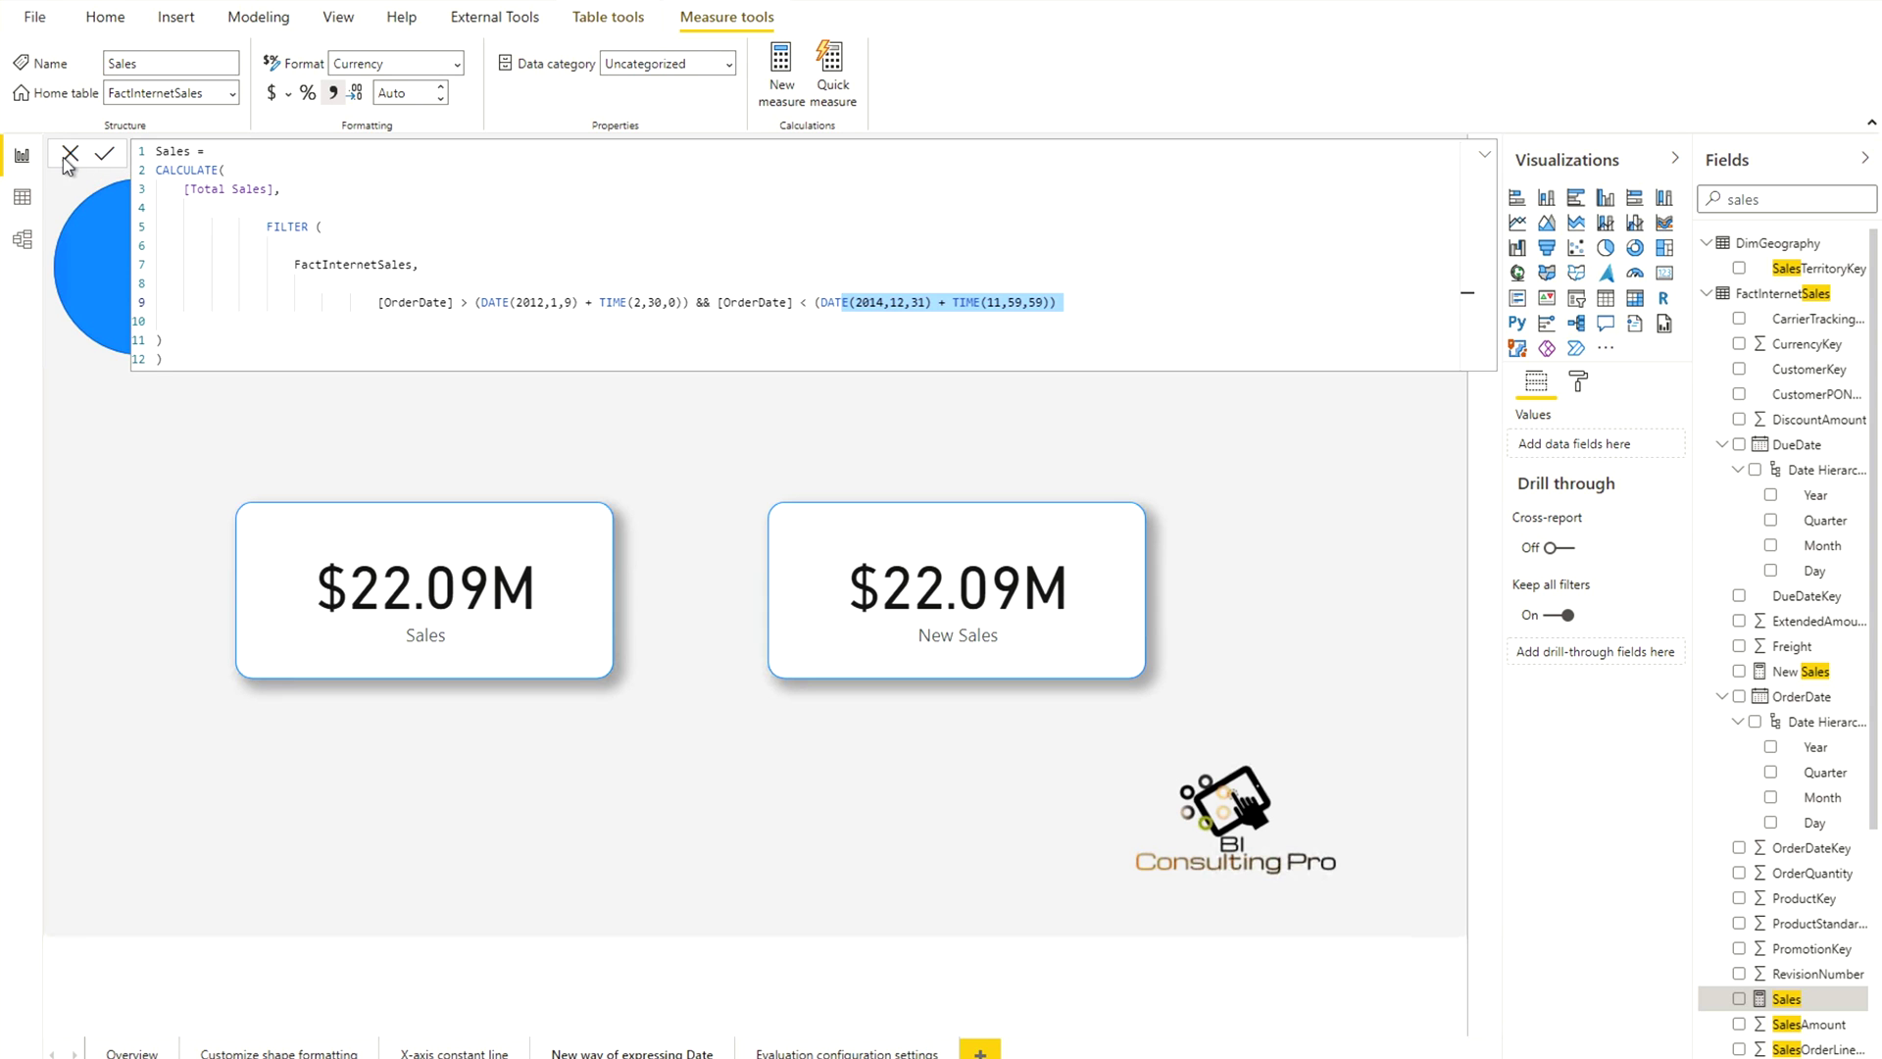
pyautogui.click(70, 155)
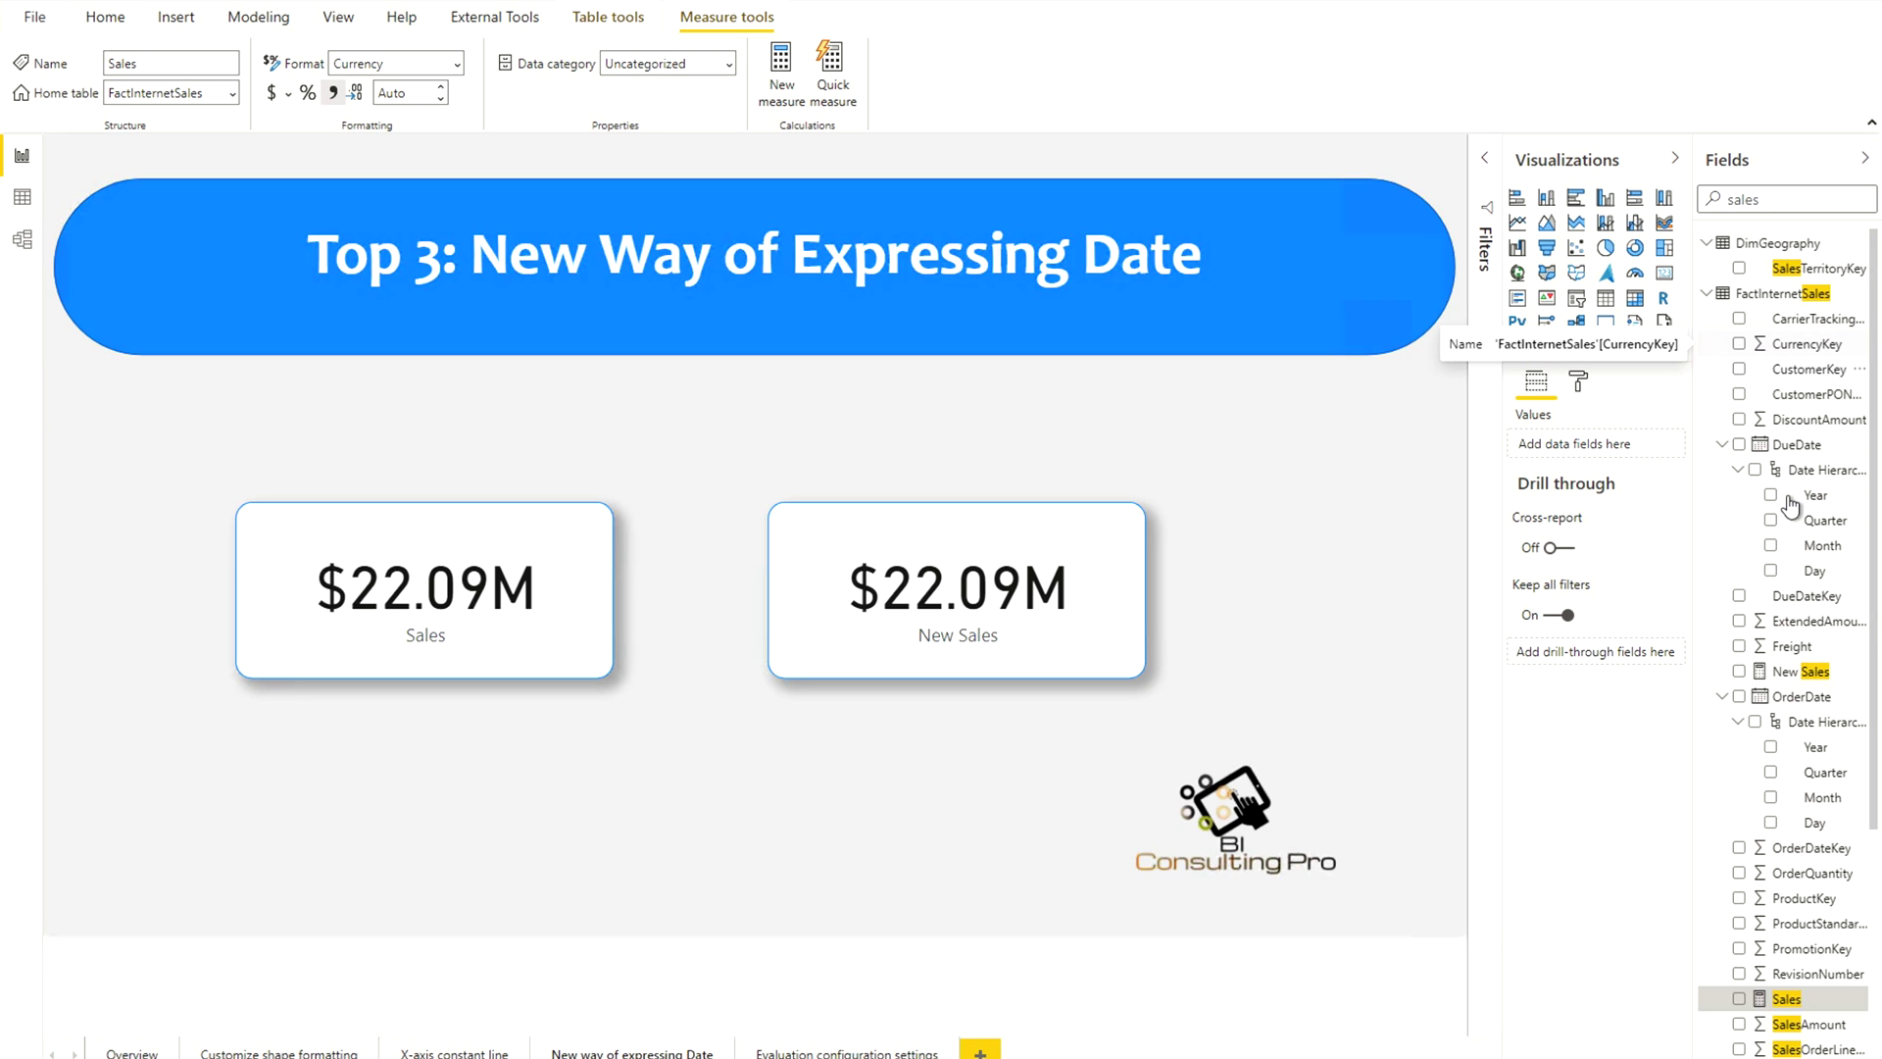
# Step: Open the New Sales measure's formula, examine its dt date-time literals on OrderDate, and return to the report's Sales card
pyautogui.click(1794, 674)
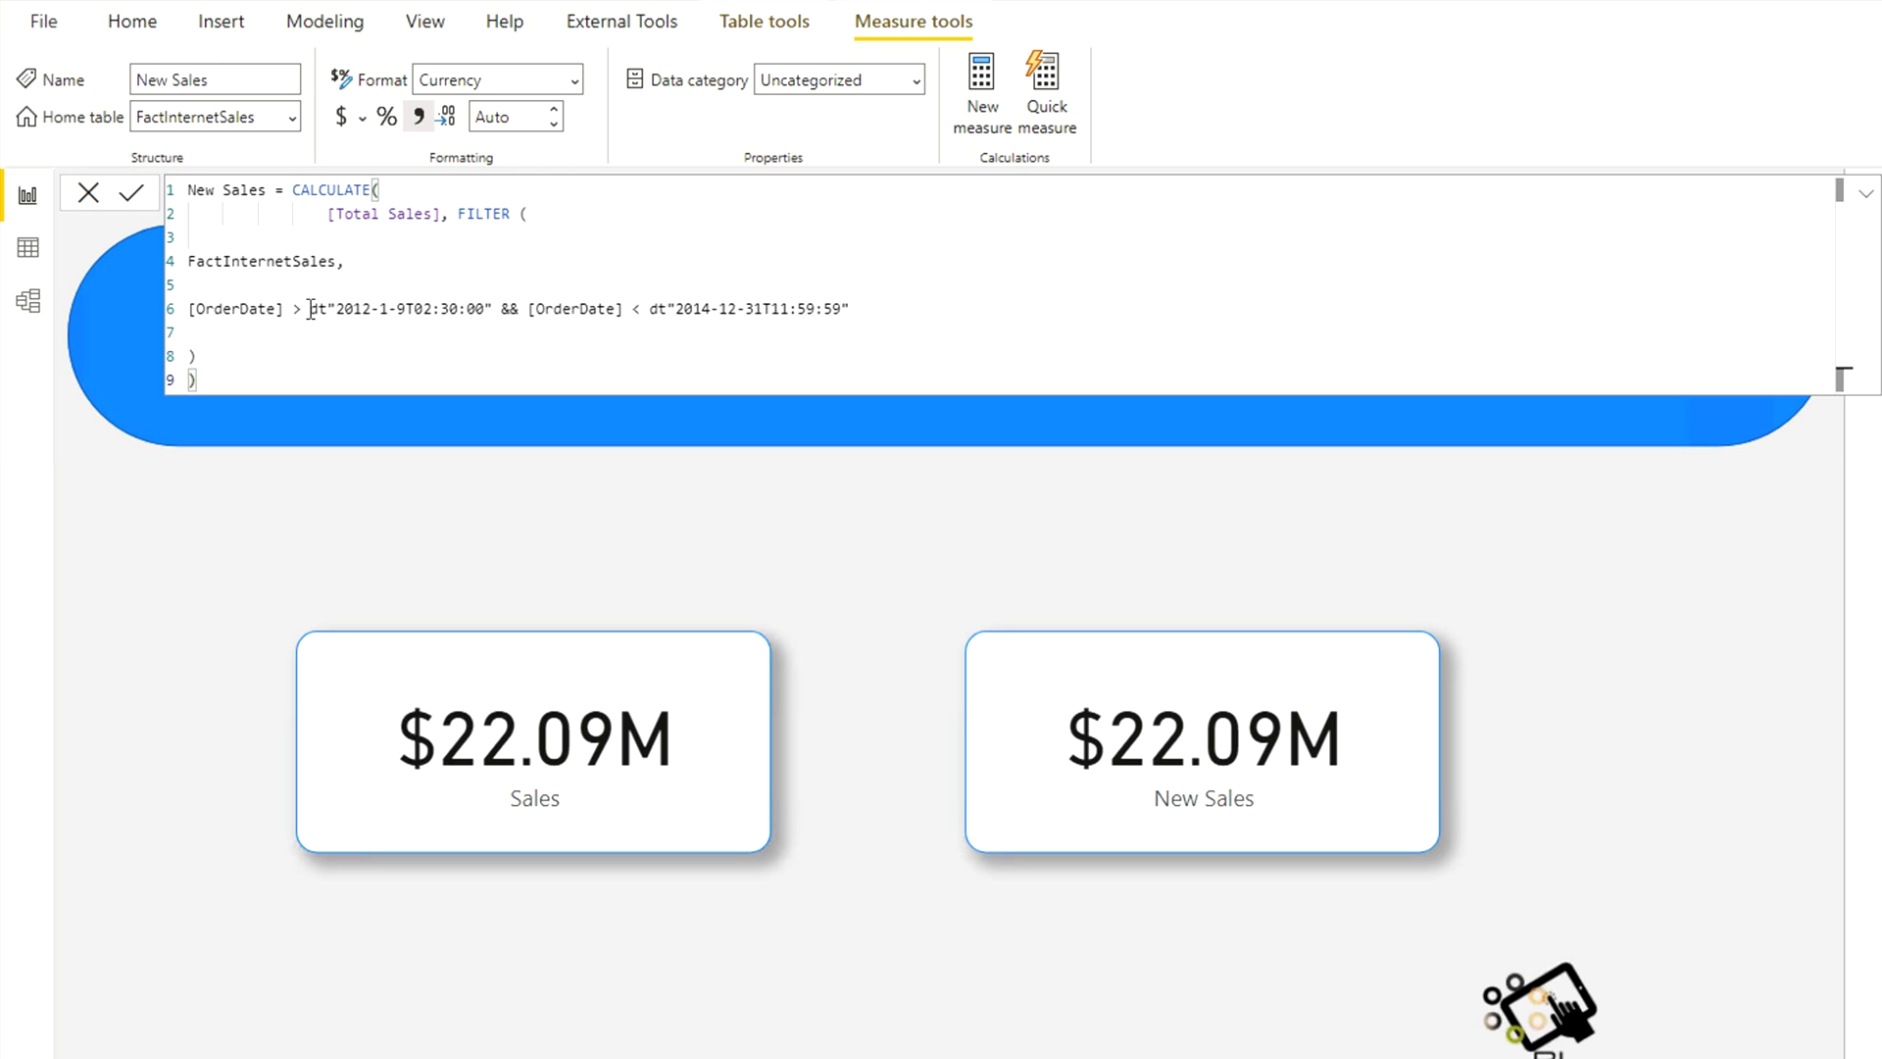
pyautogui.moveTo(310, 309); pyautogui.dragTo(879, 318)
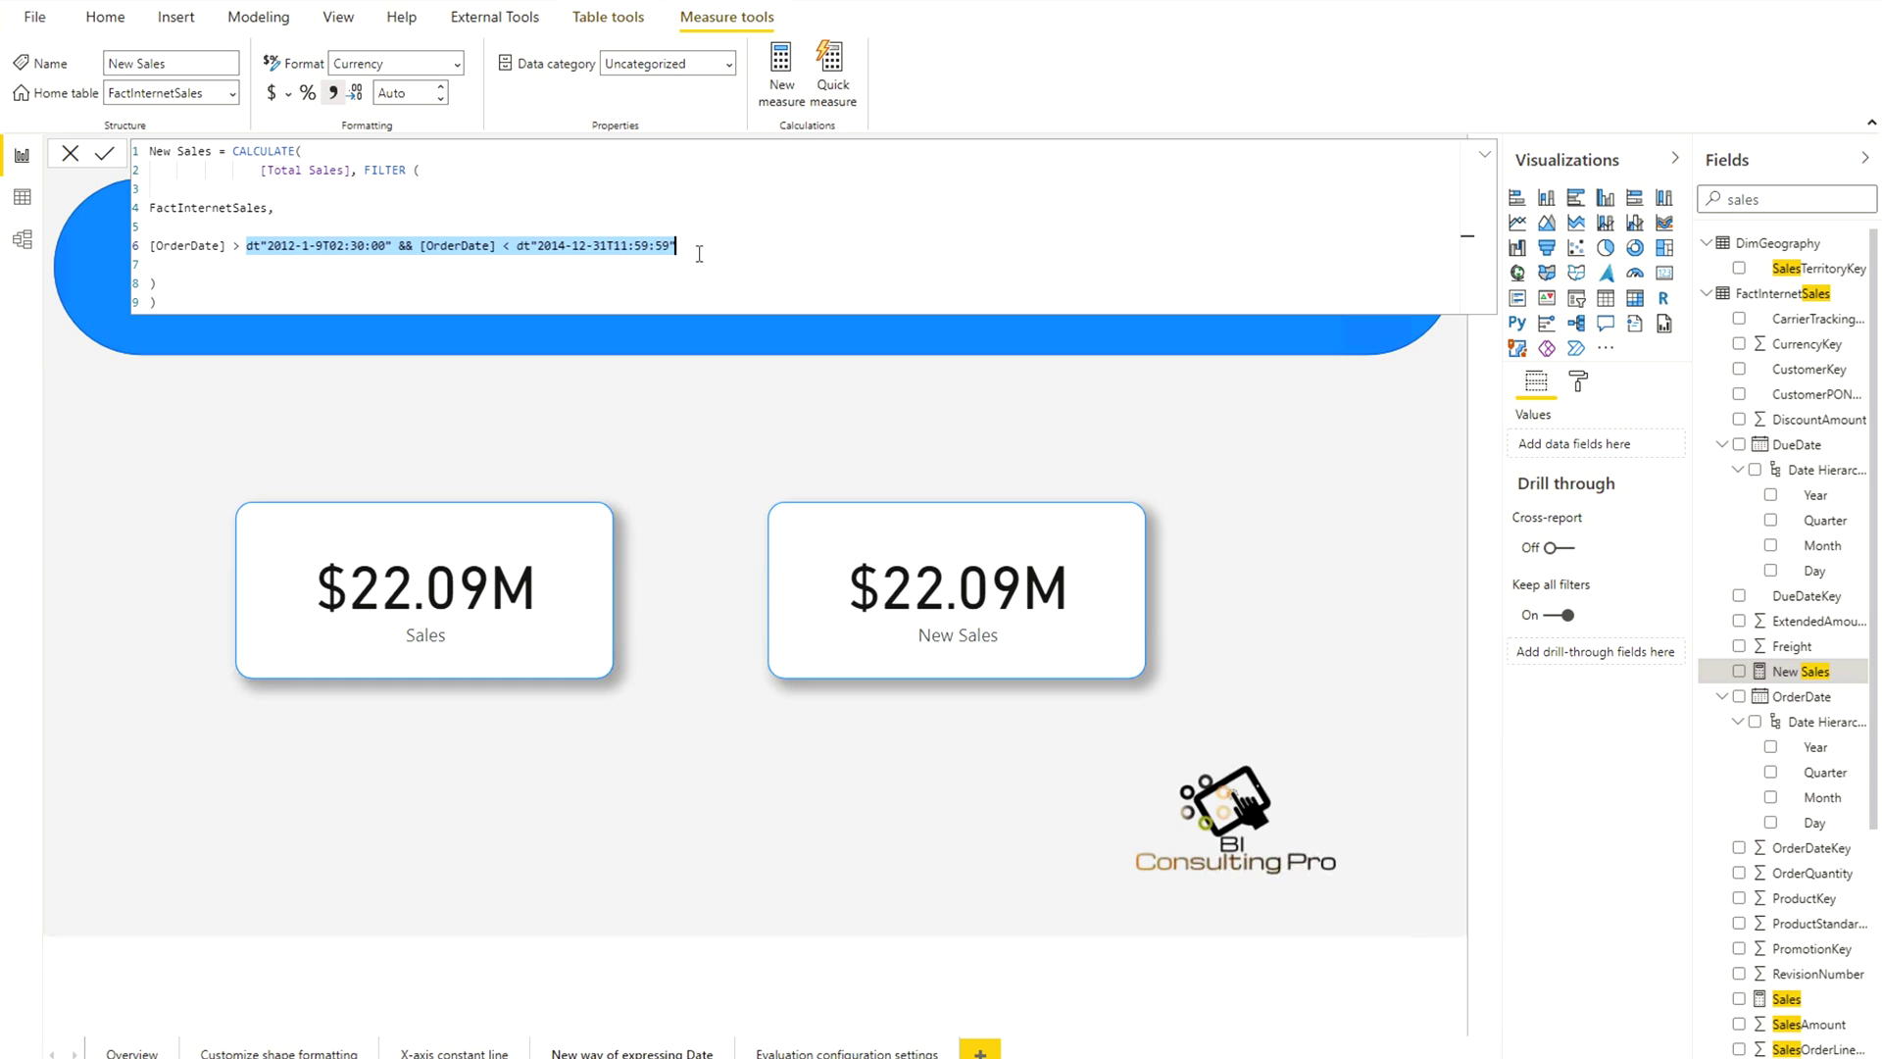
pyautogui.click(596, 789)
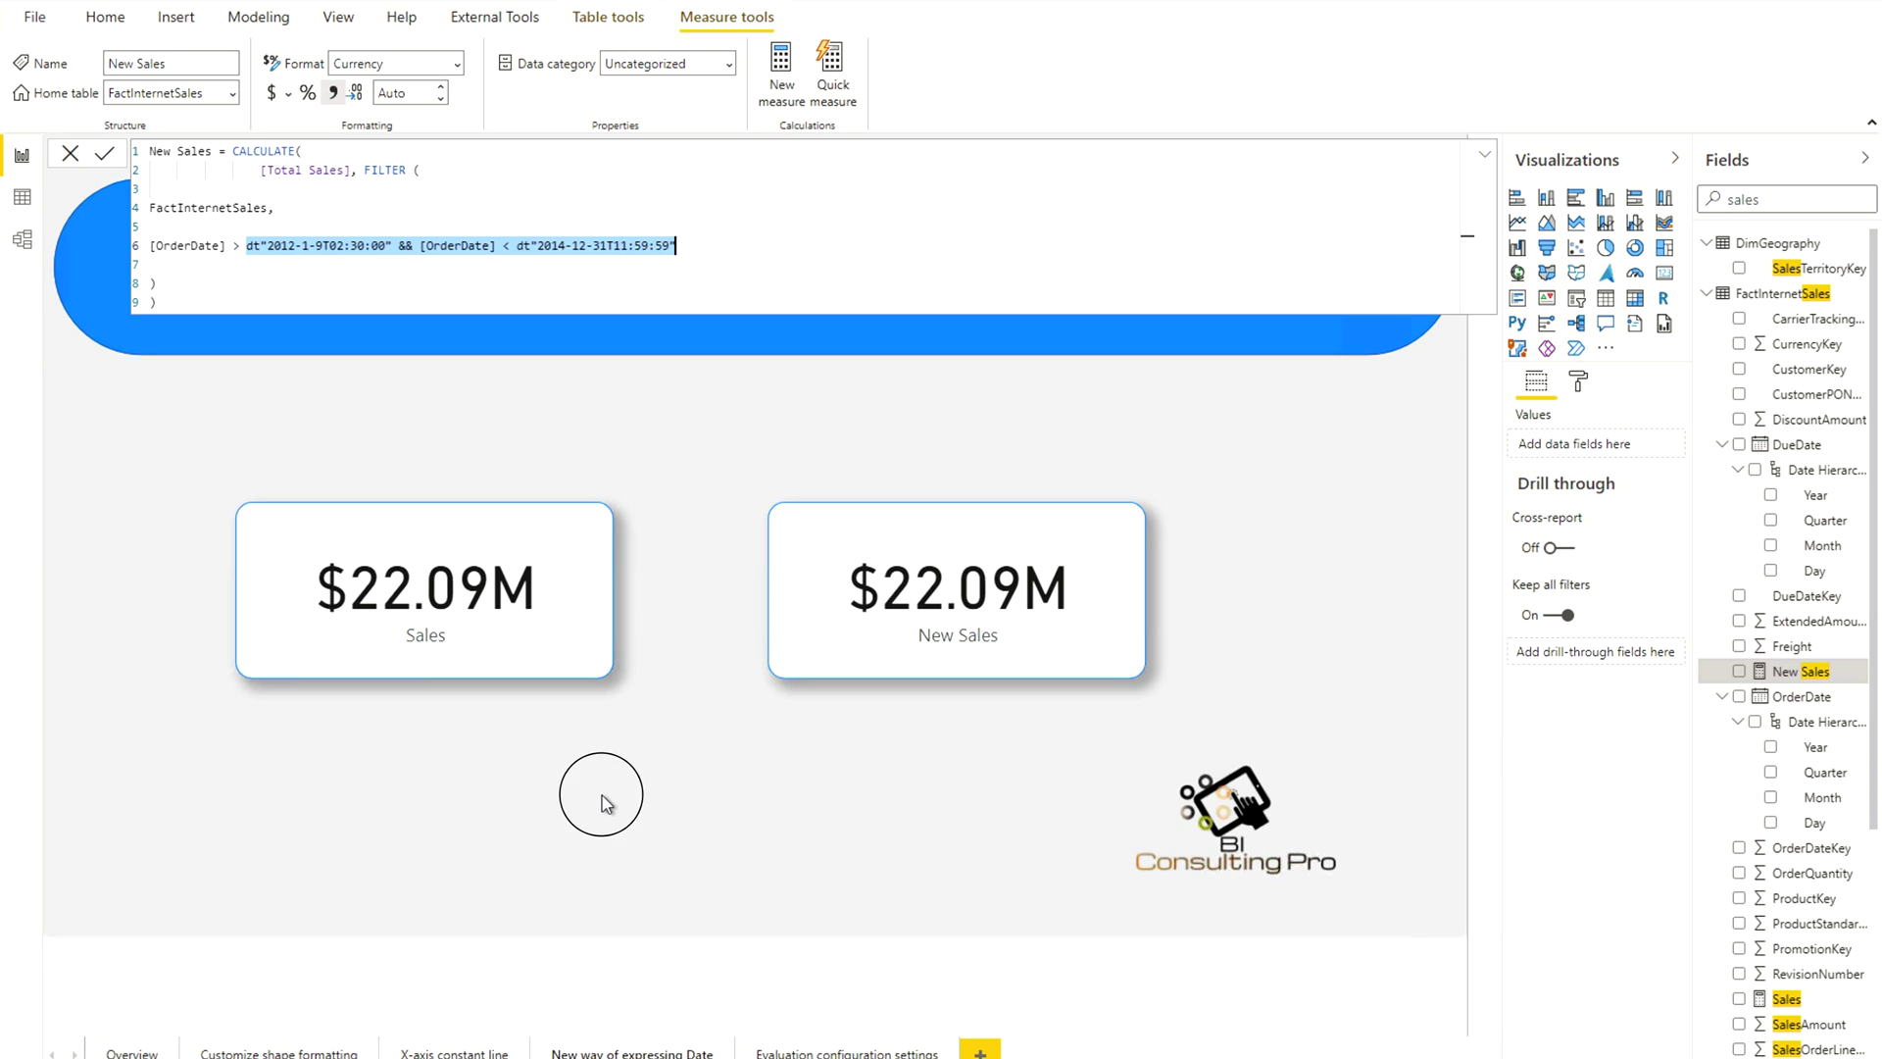
pyautogui.click(69, 154)
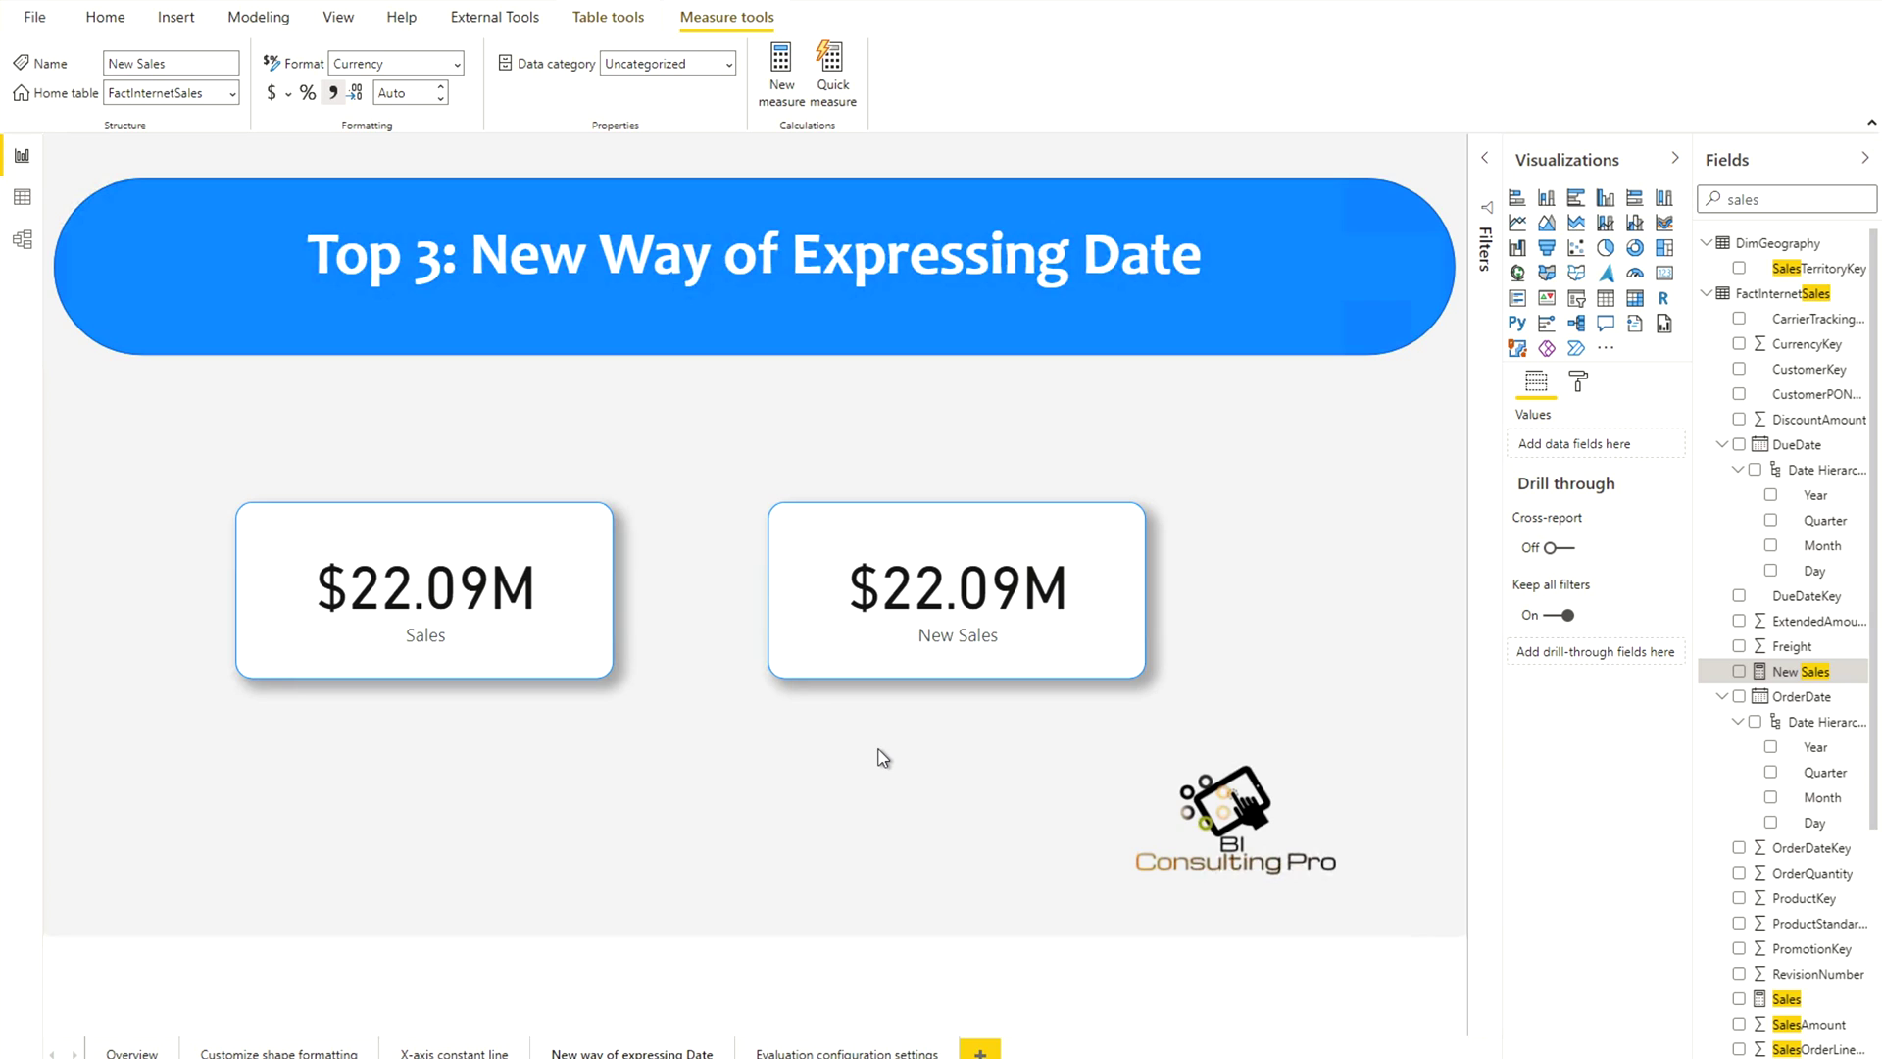
pyautogui.click(481, 664)
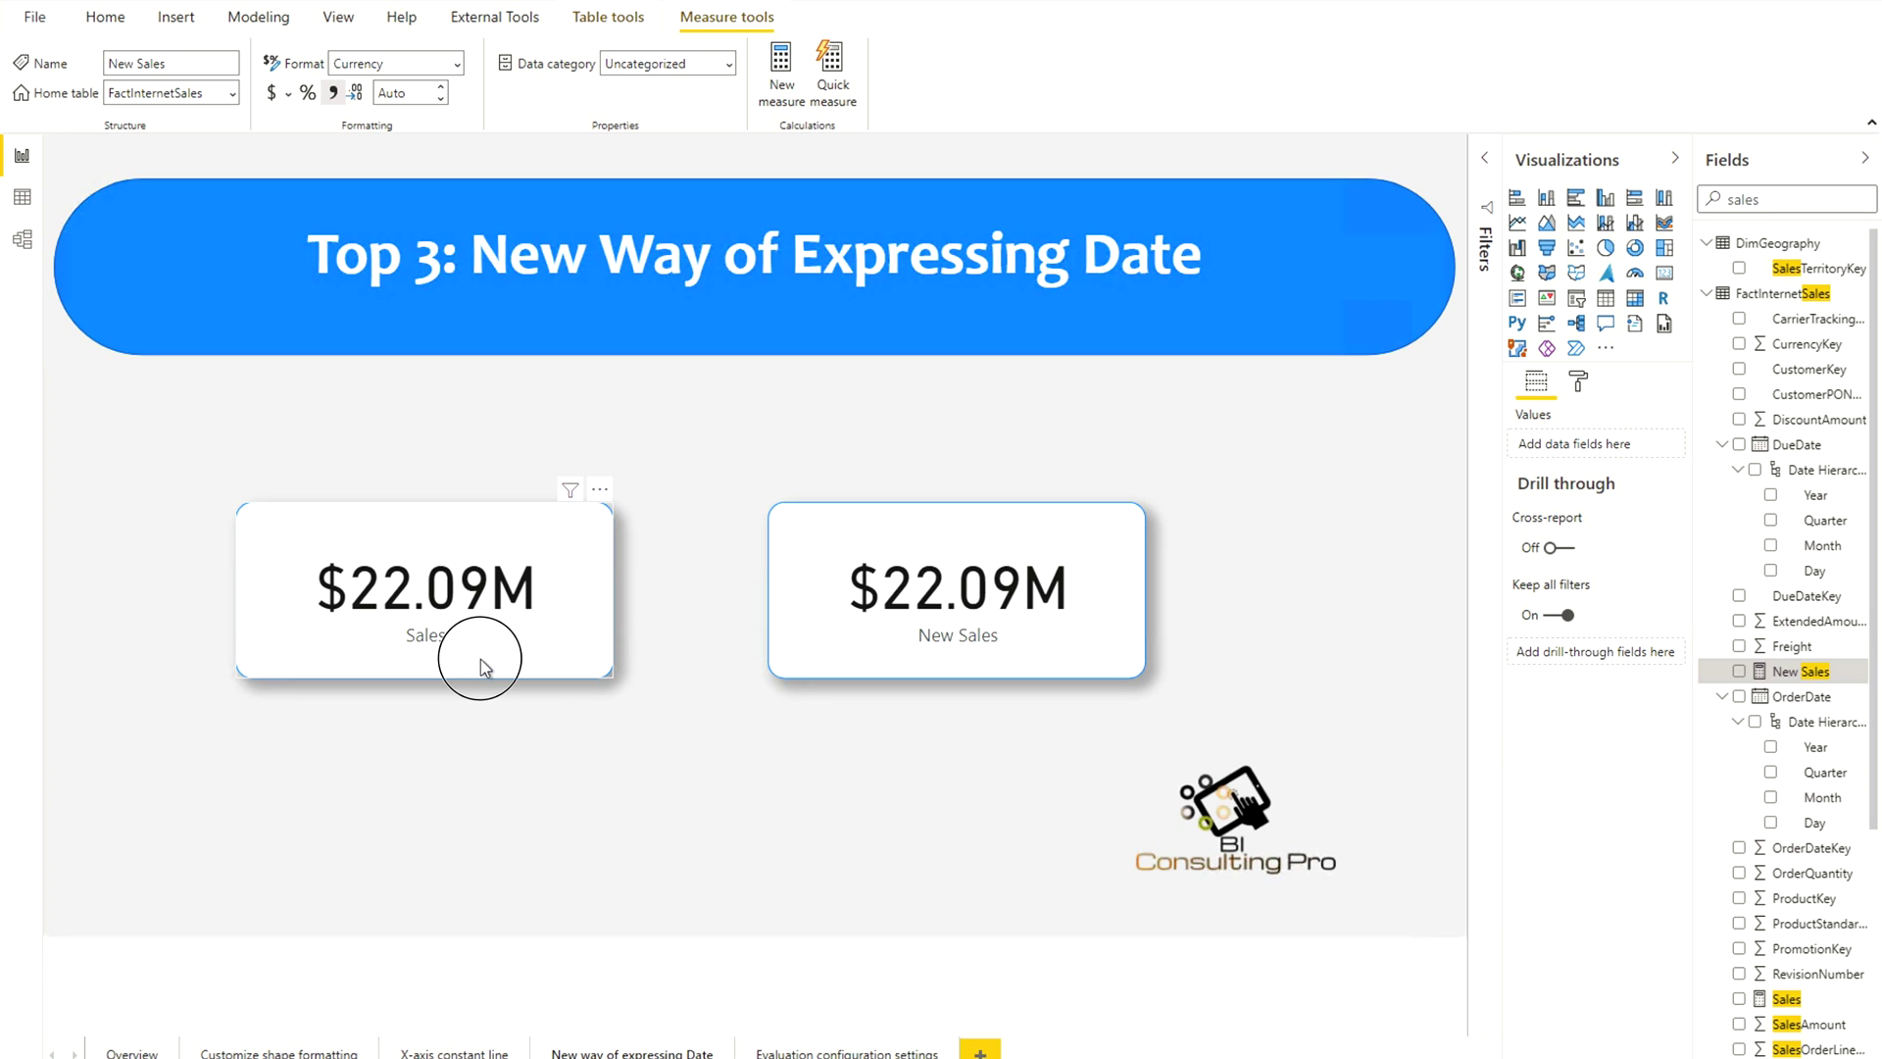